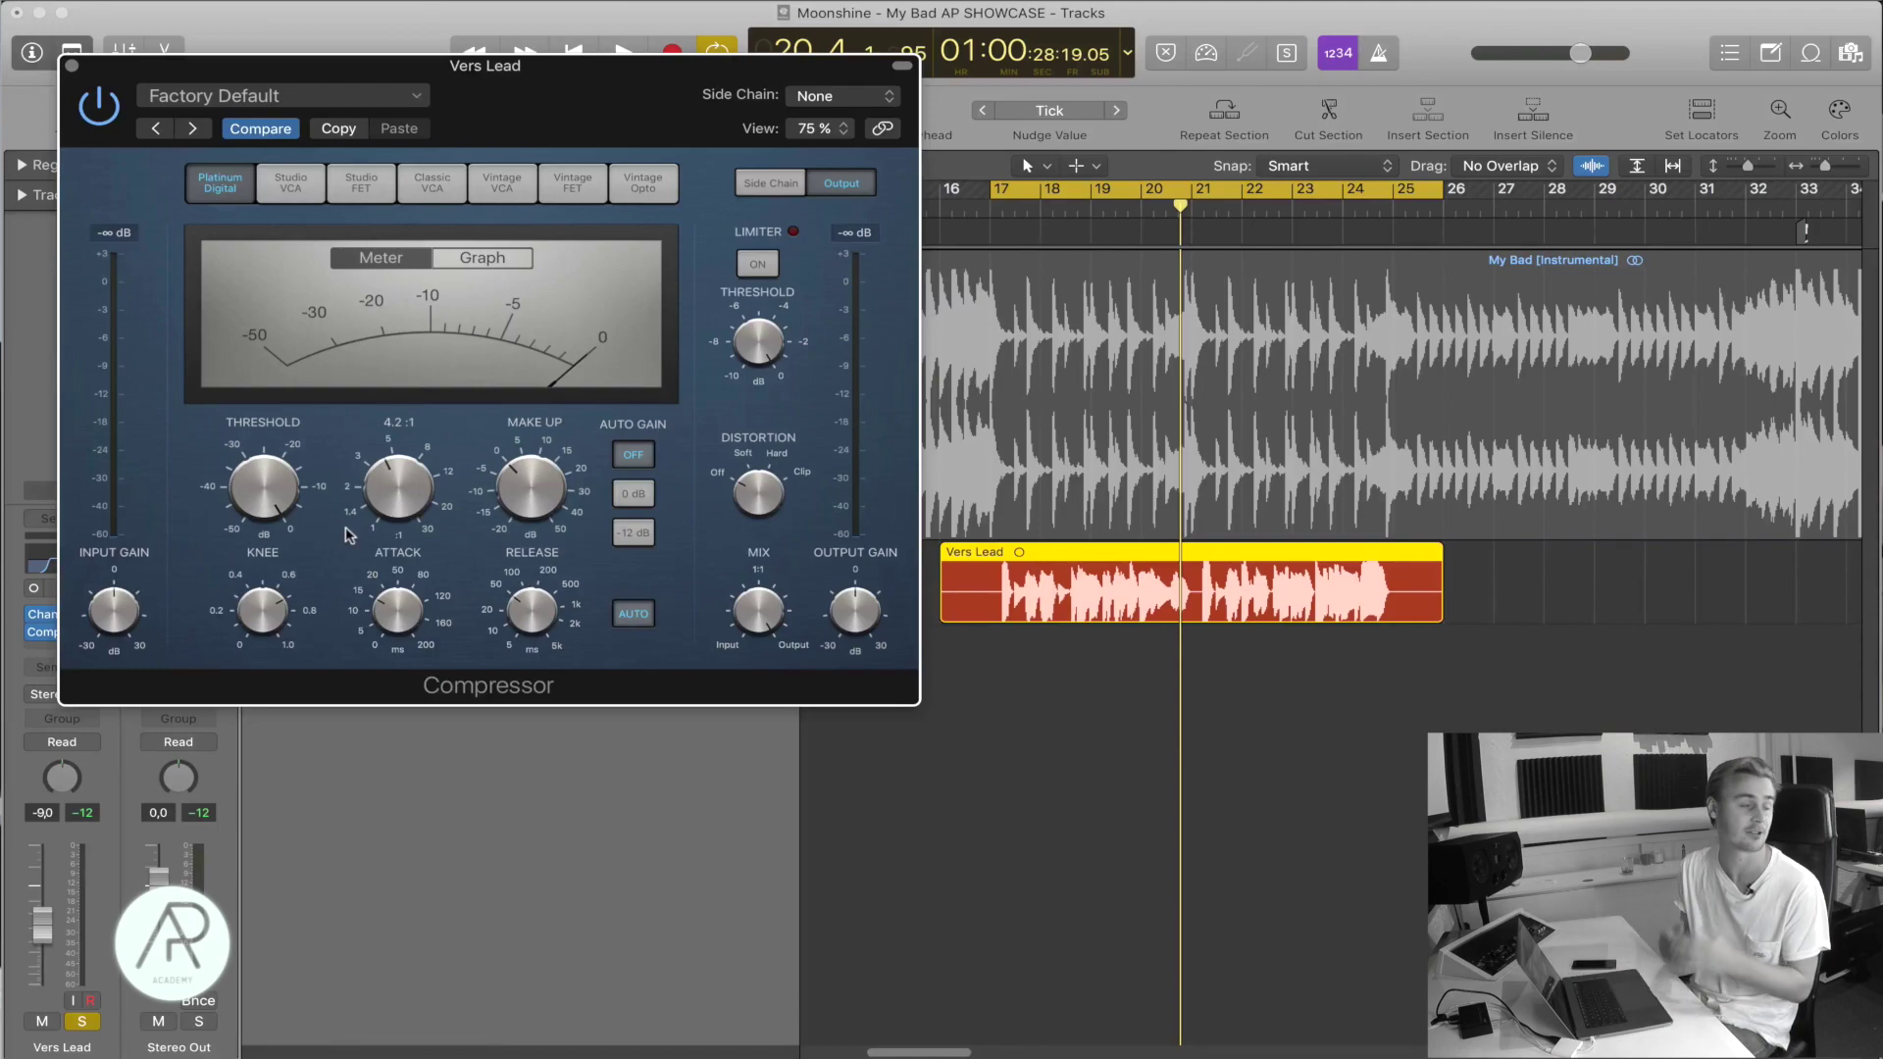
# Lower the compressor's threshold on the lead vocal while the song plays.
pyautogui.press('space')
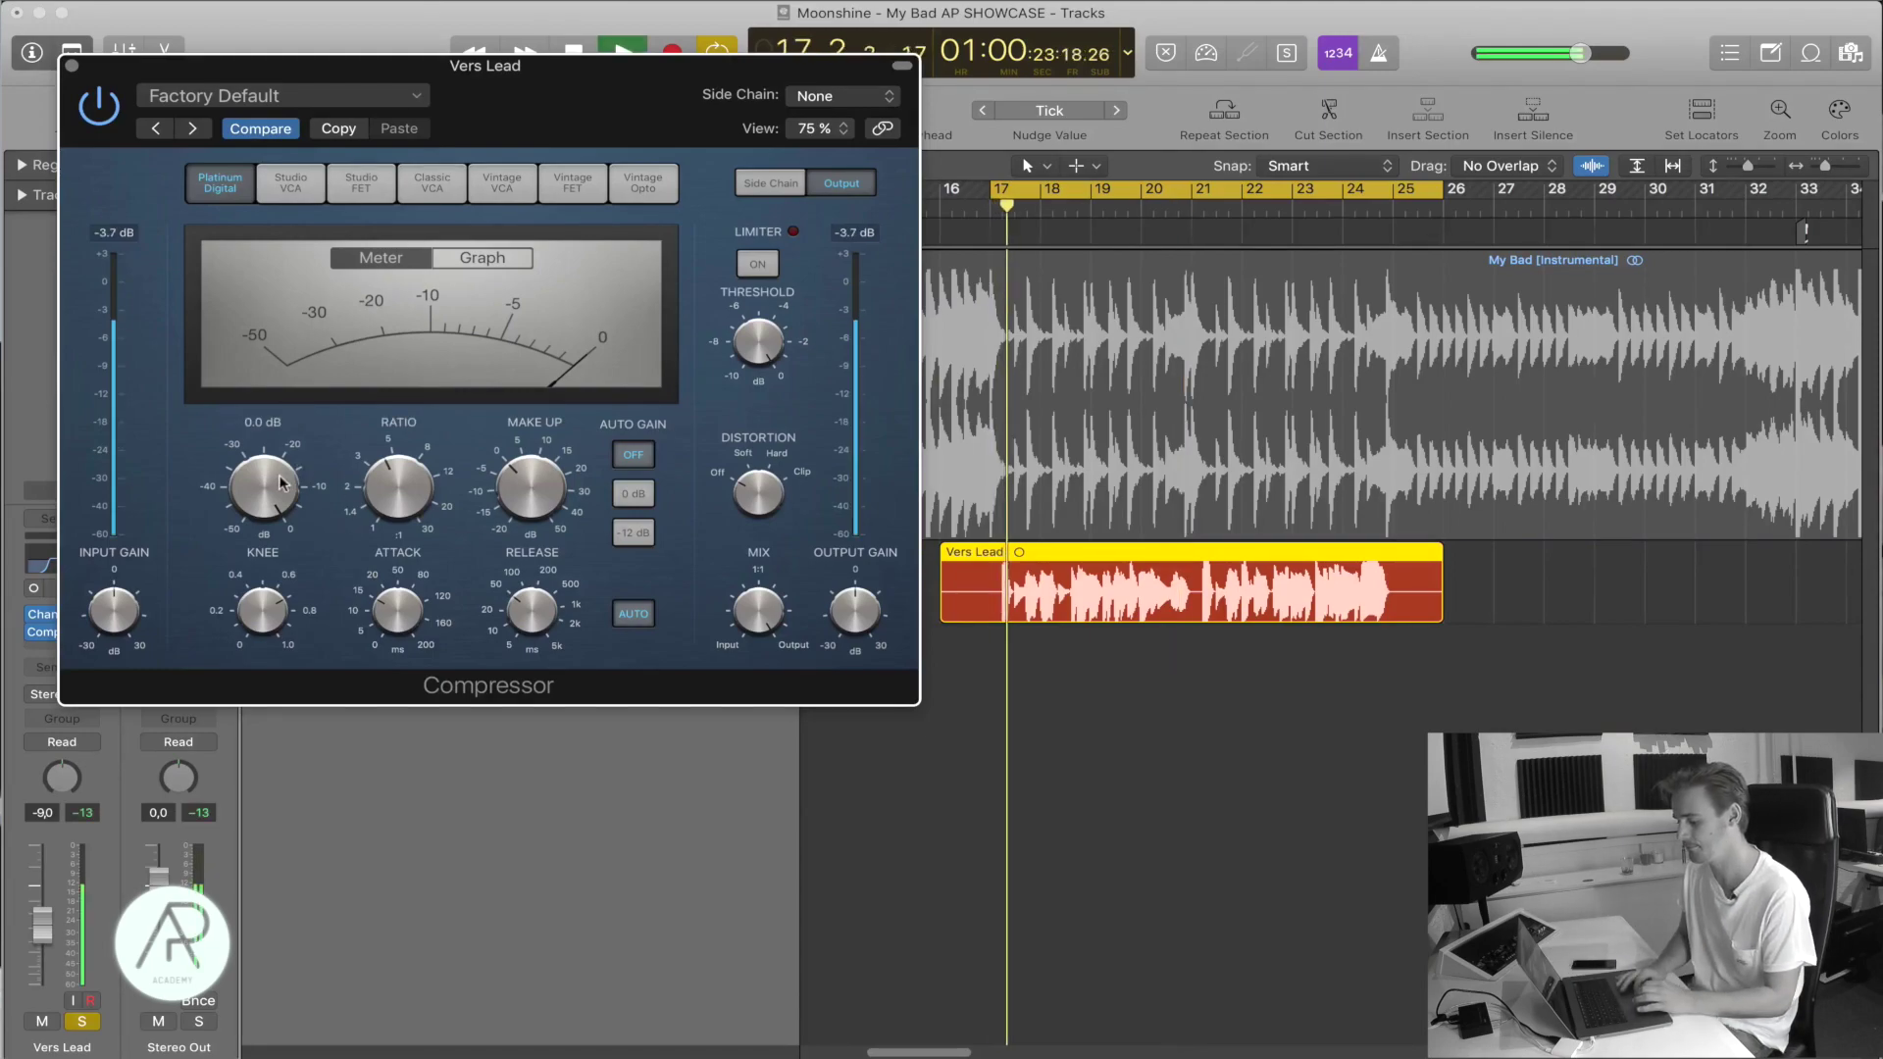
pyautogui.moveTo(263, 536); pyautogui.dragTo(255, 566)
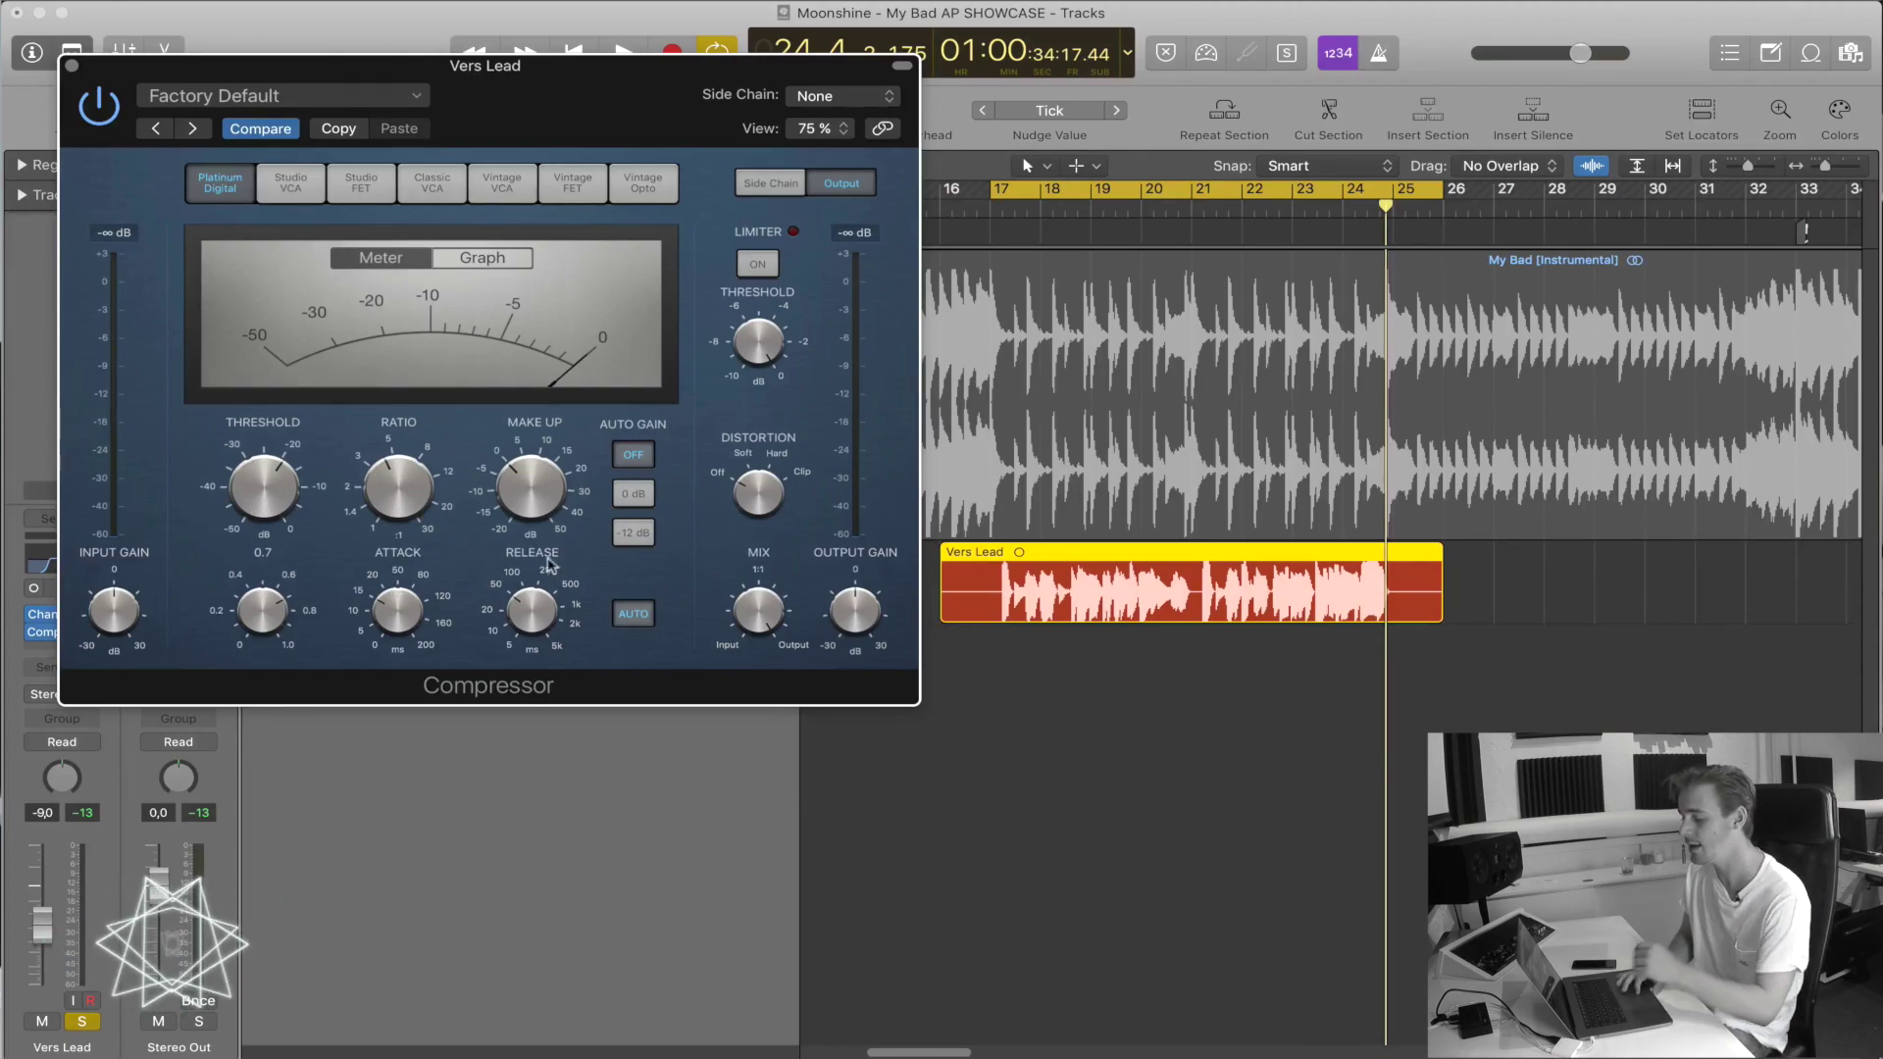
# Try manual timing with auto release off, adjusting the attack and shortening the release to 21 ms, and turn auto release back on.
pyautogui.moveTo(566, 538)
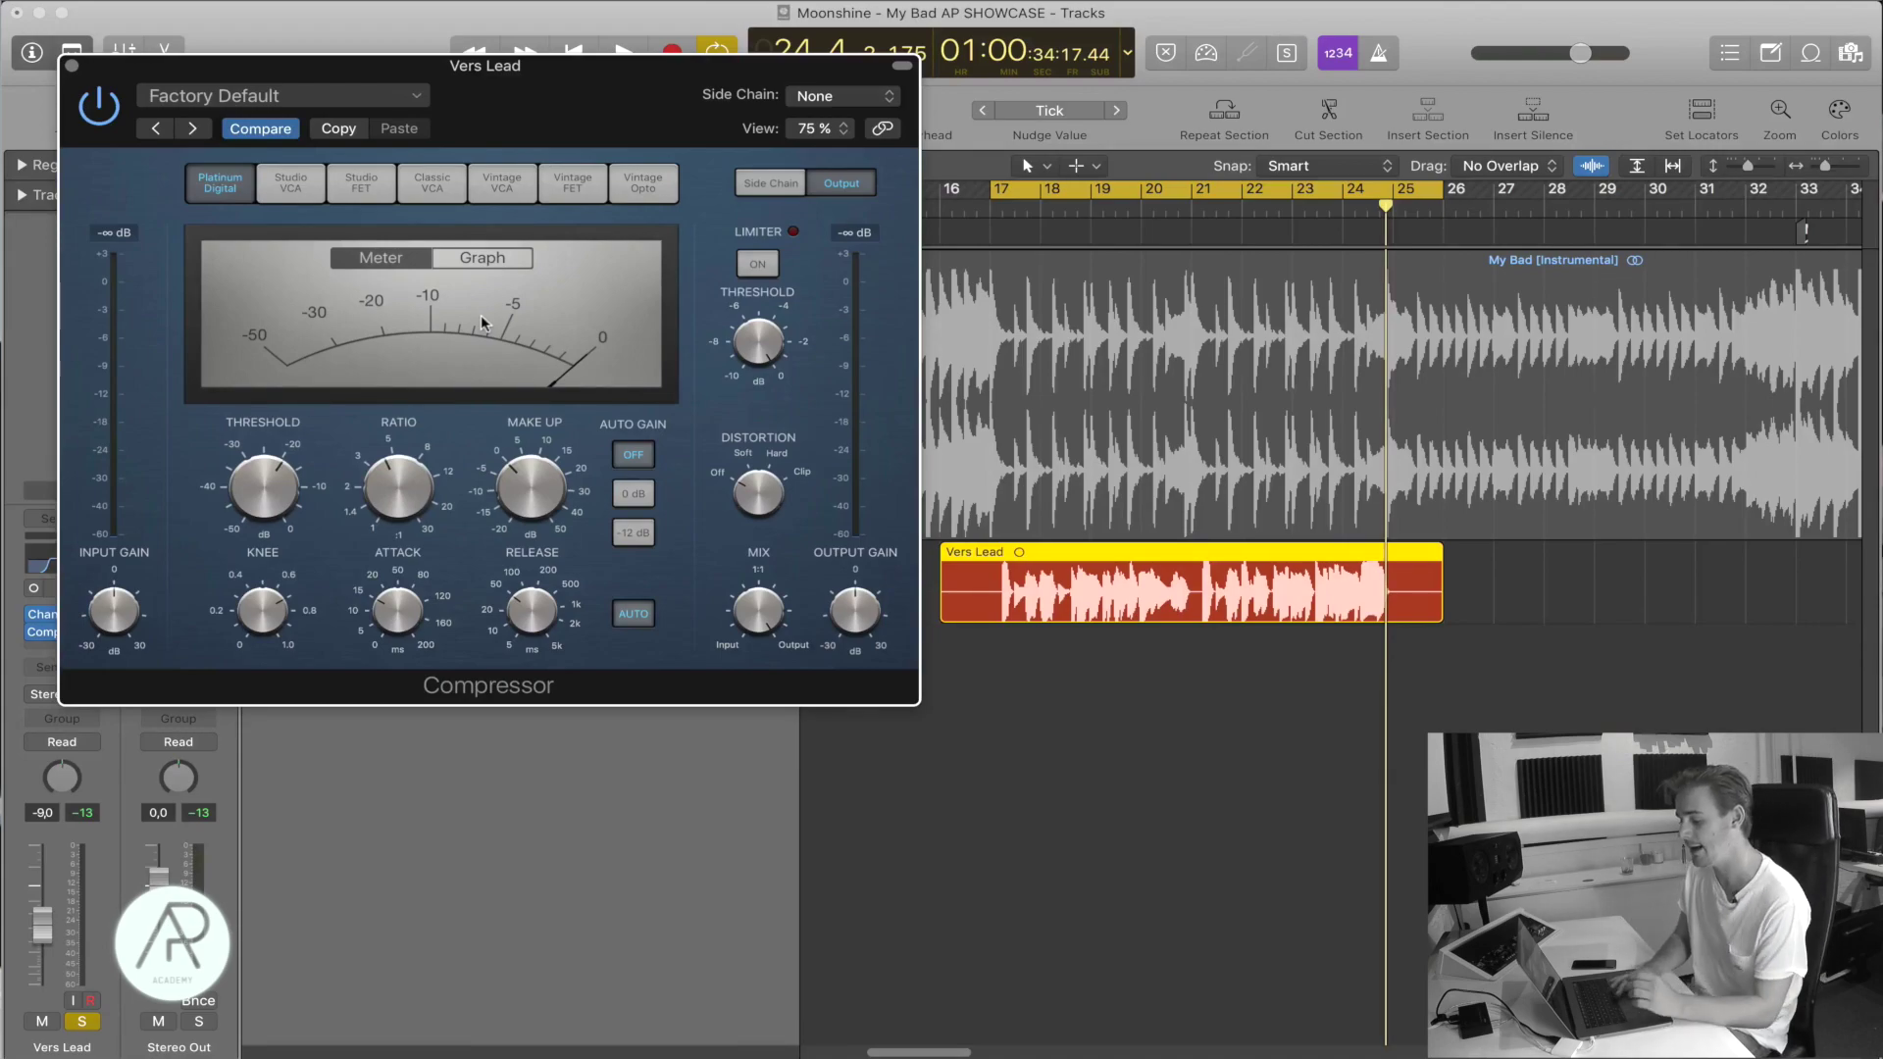
pyautogui.click(630, 615)
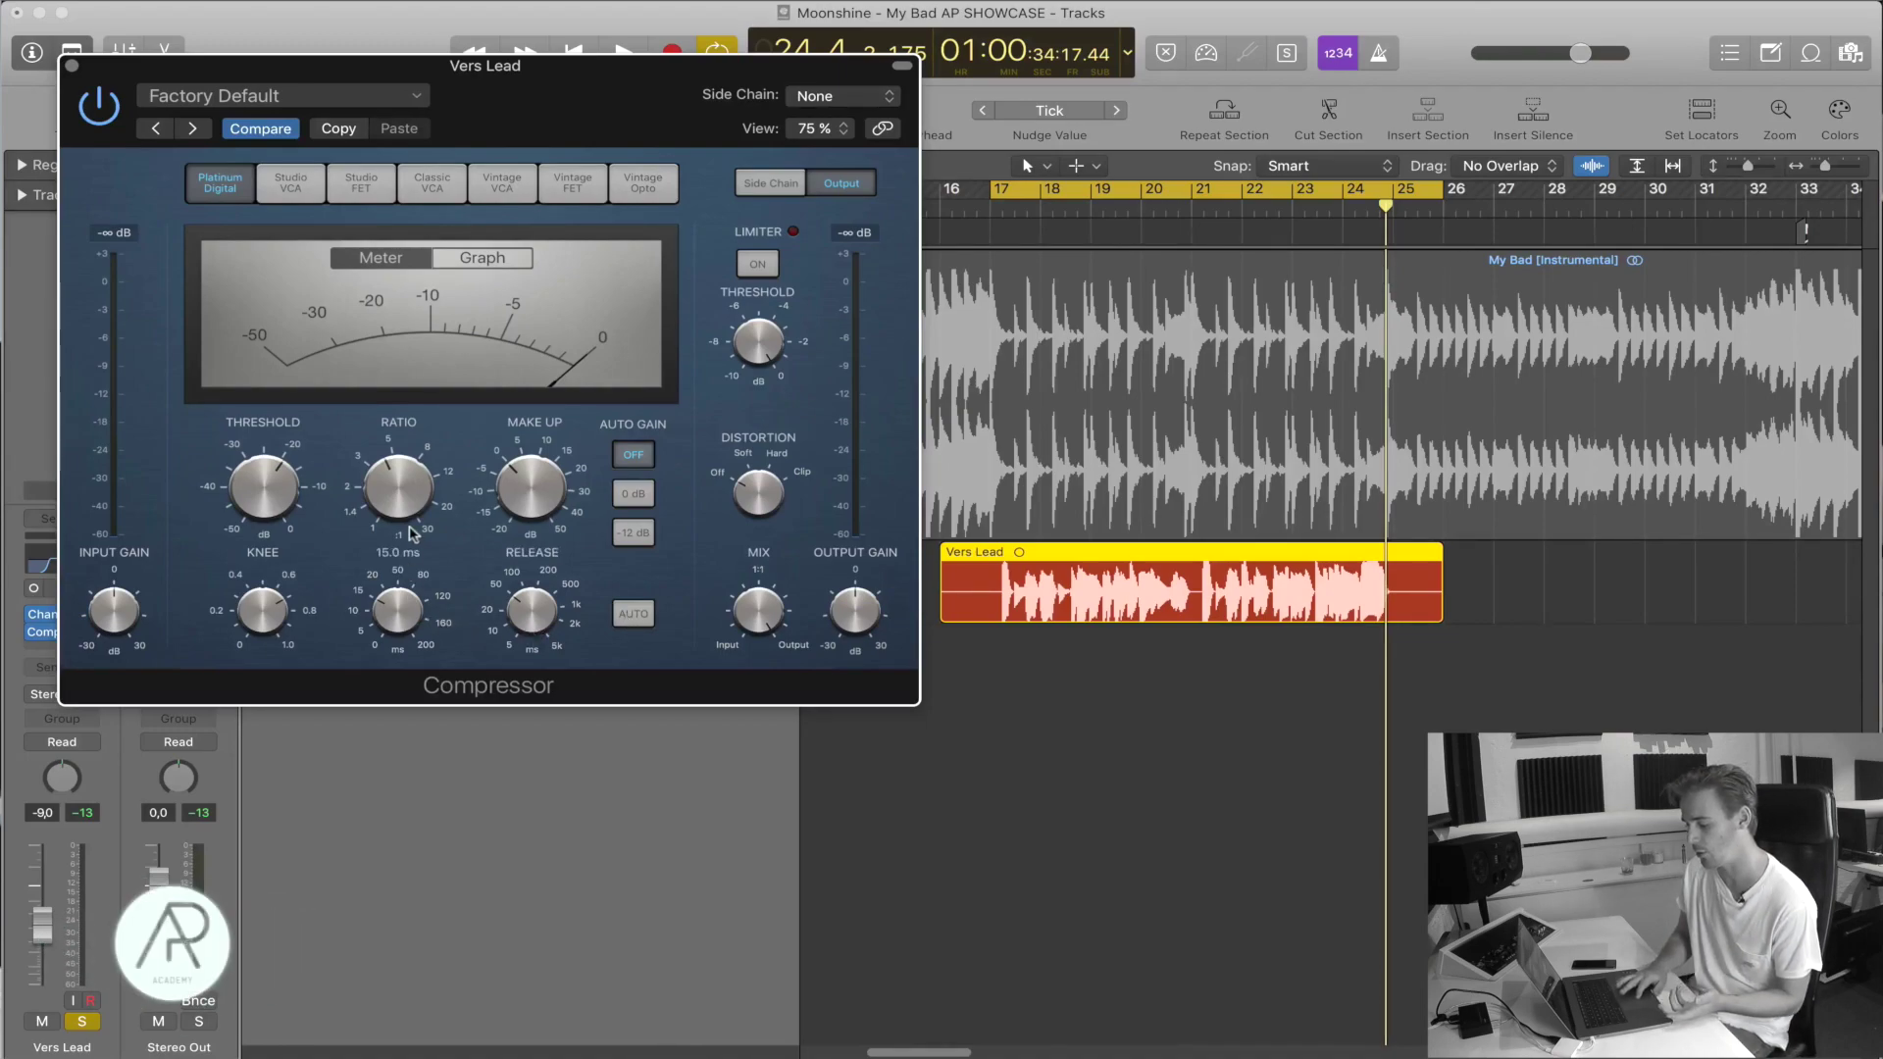
pyautogui.moveTo(552, 622)
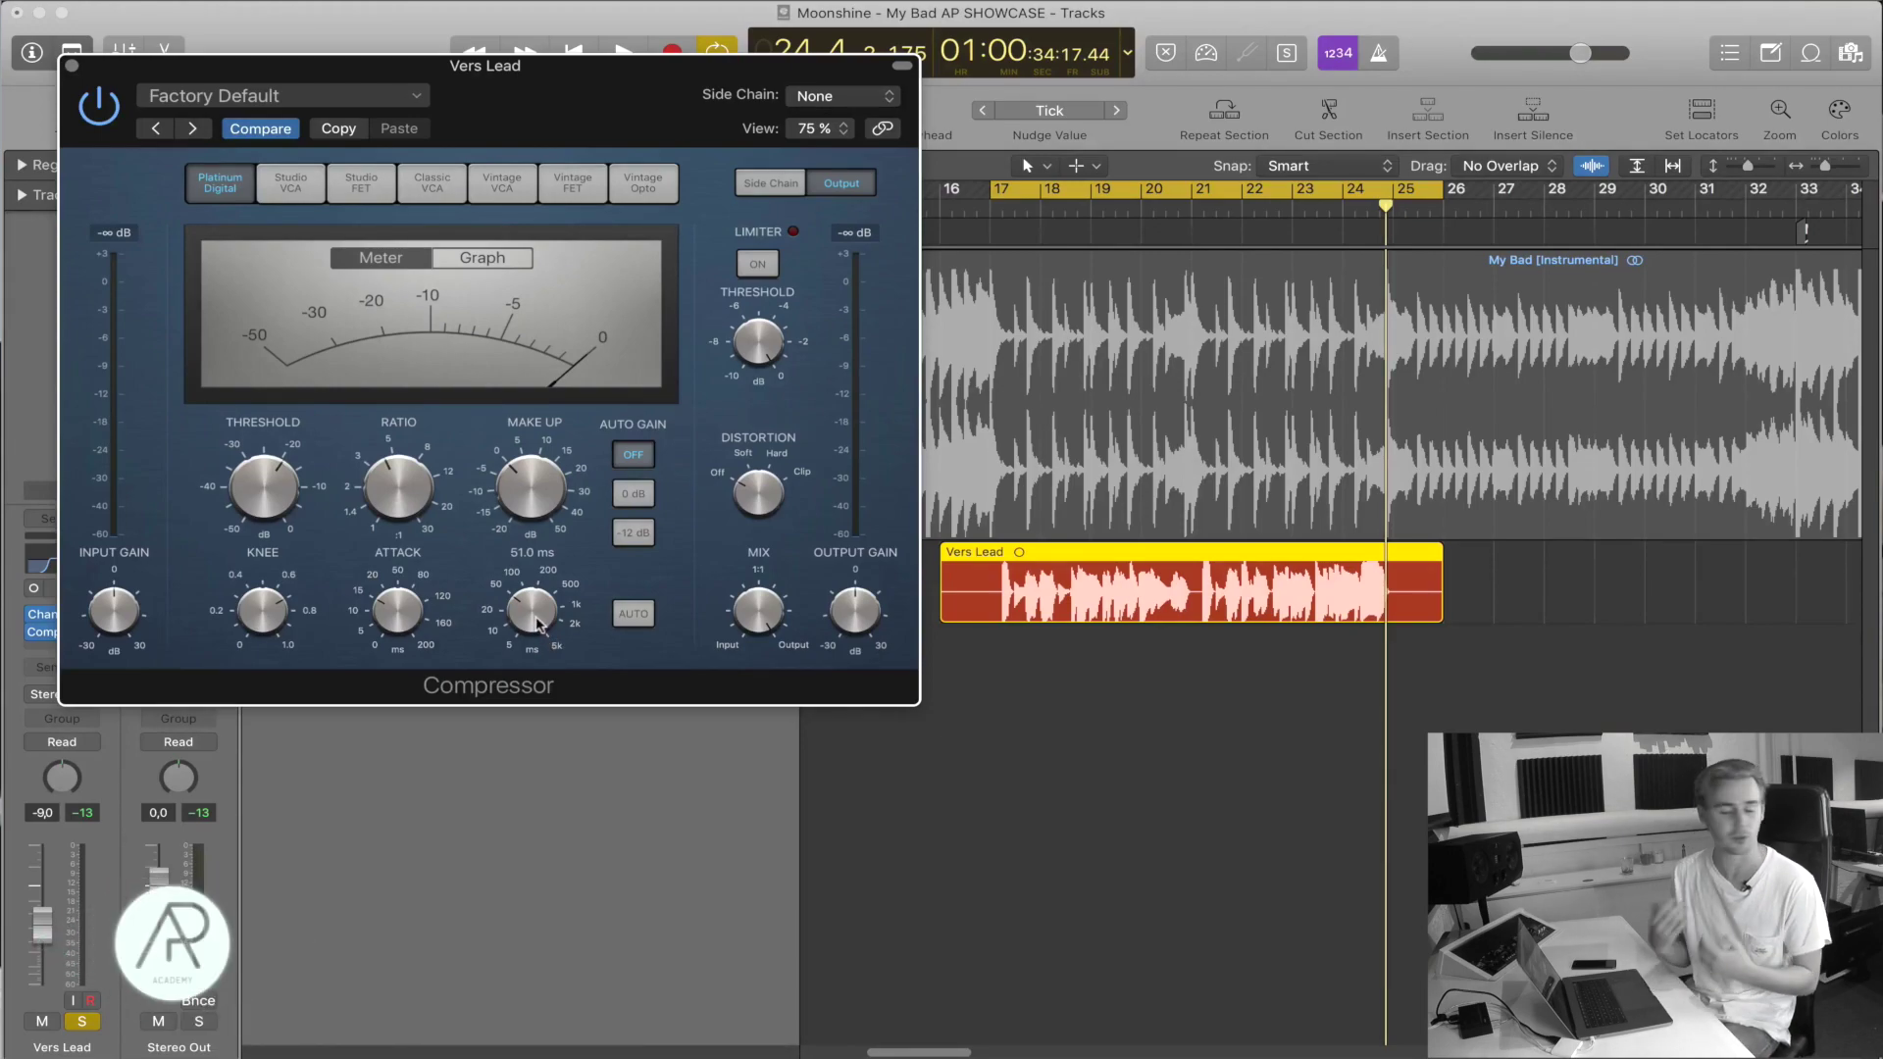
pyautogui.moveTo(396, 608)
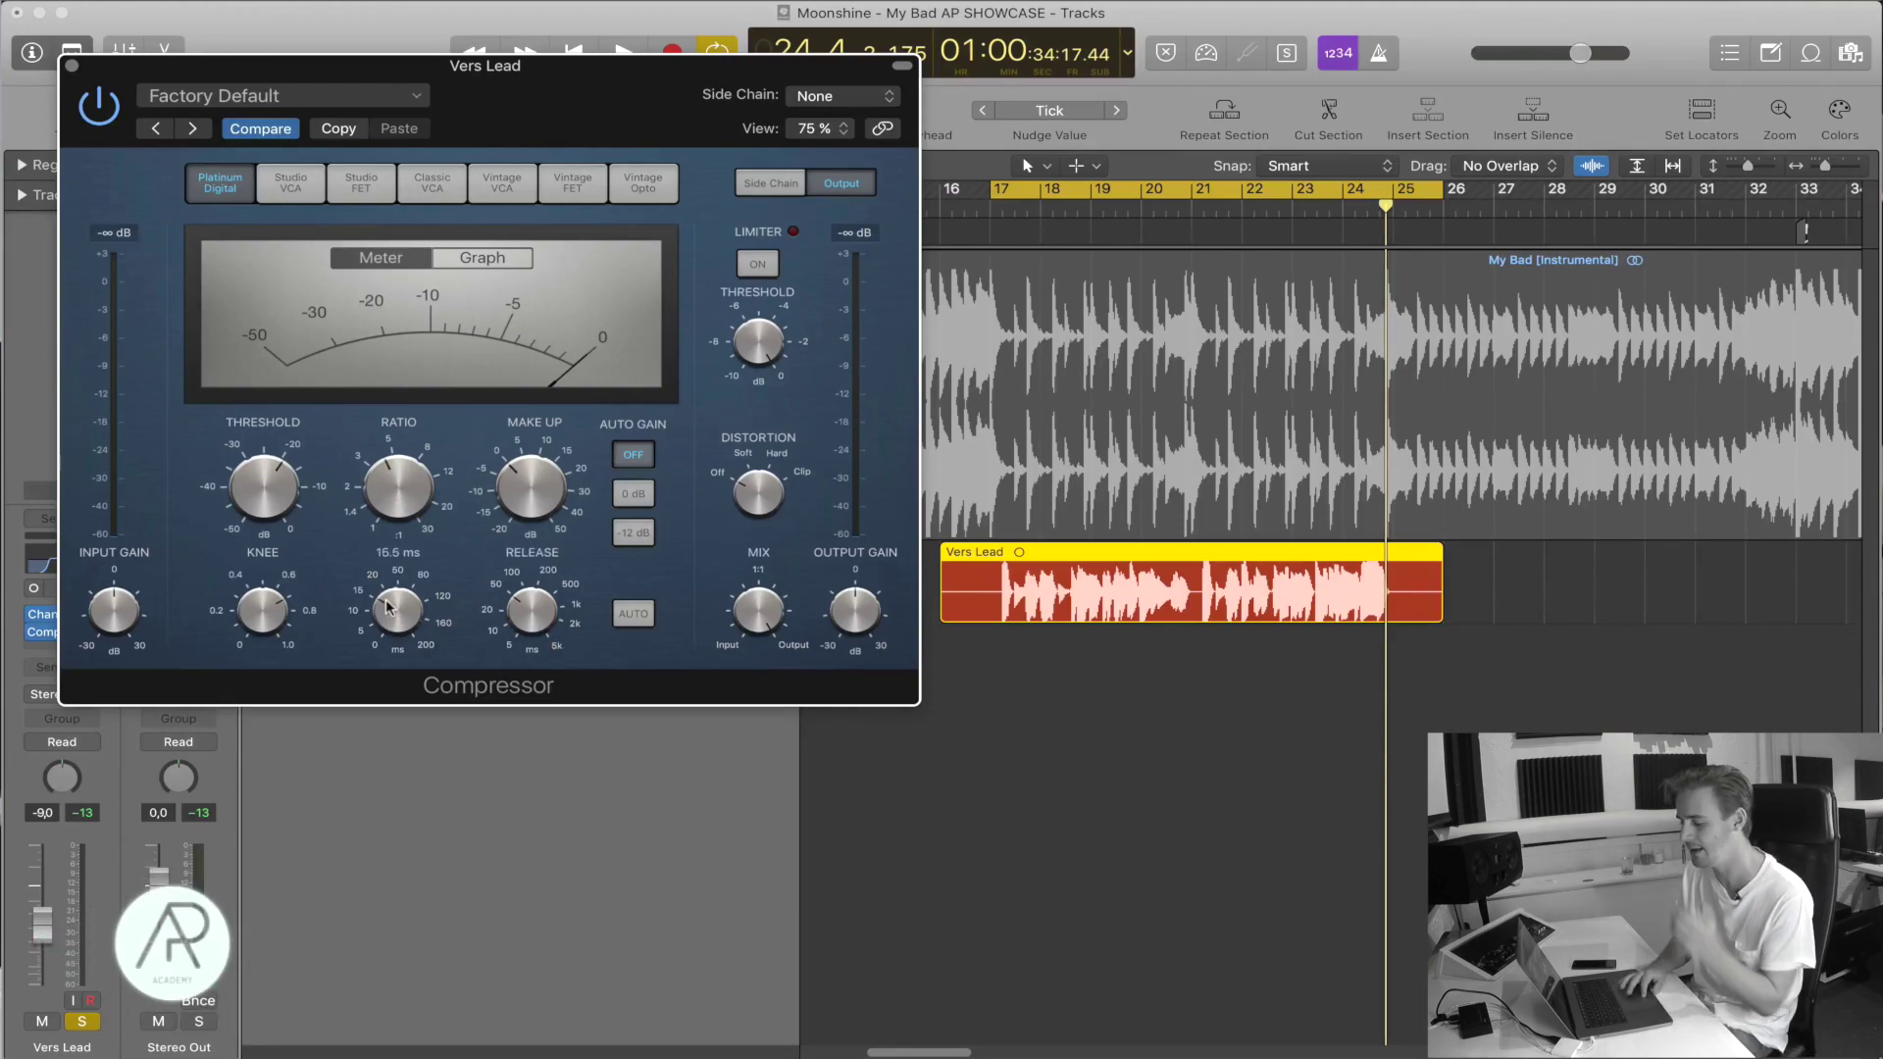
pyautogui.moveTo(387, 618)
pyautogui.mouseDown()
pyautogui.moveTo(409, 652)
pyautogui.moveTo(389, 627)
pyautogui.mouseUp()
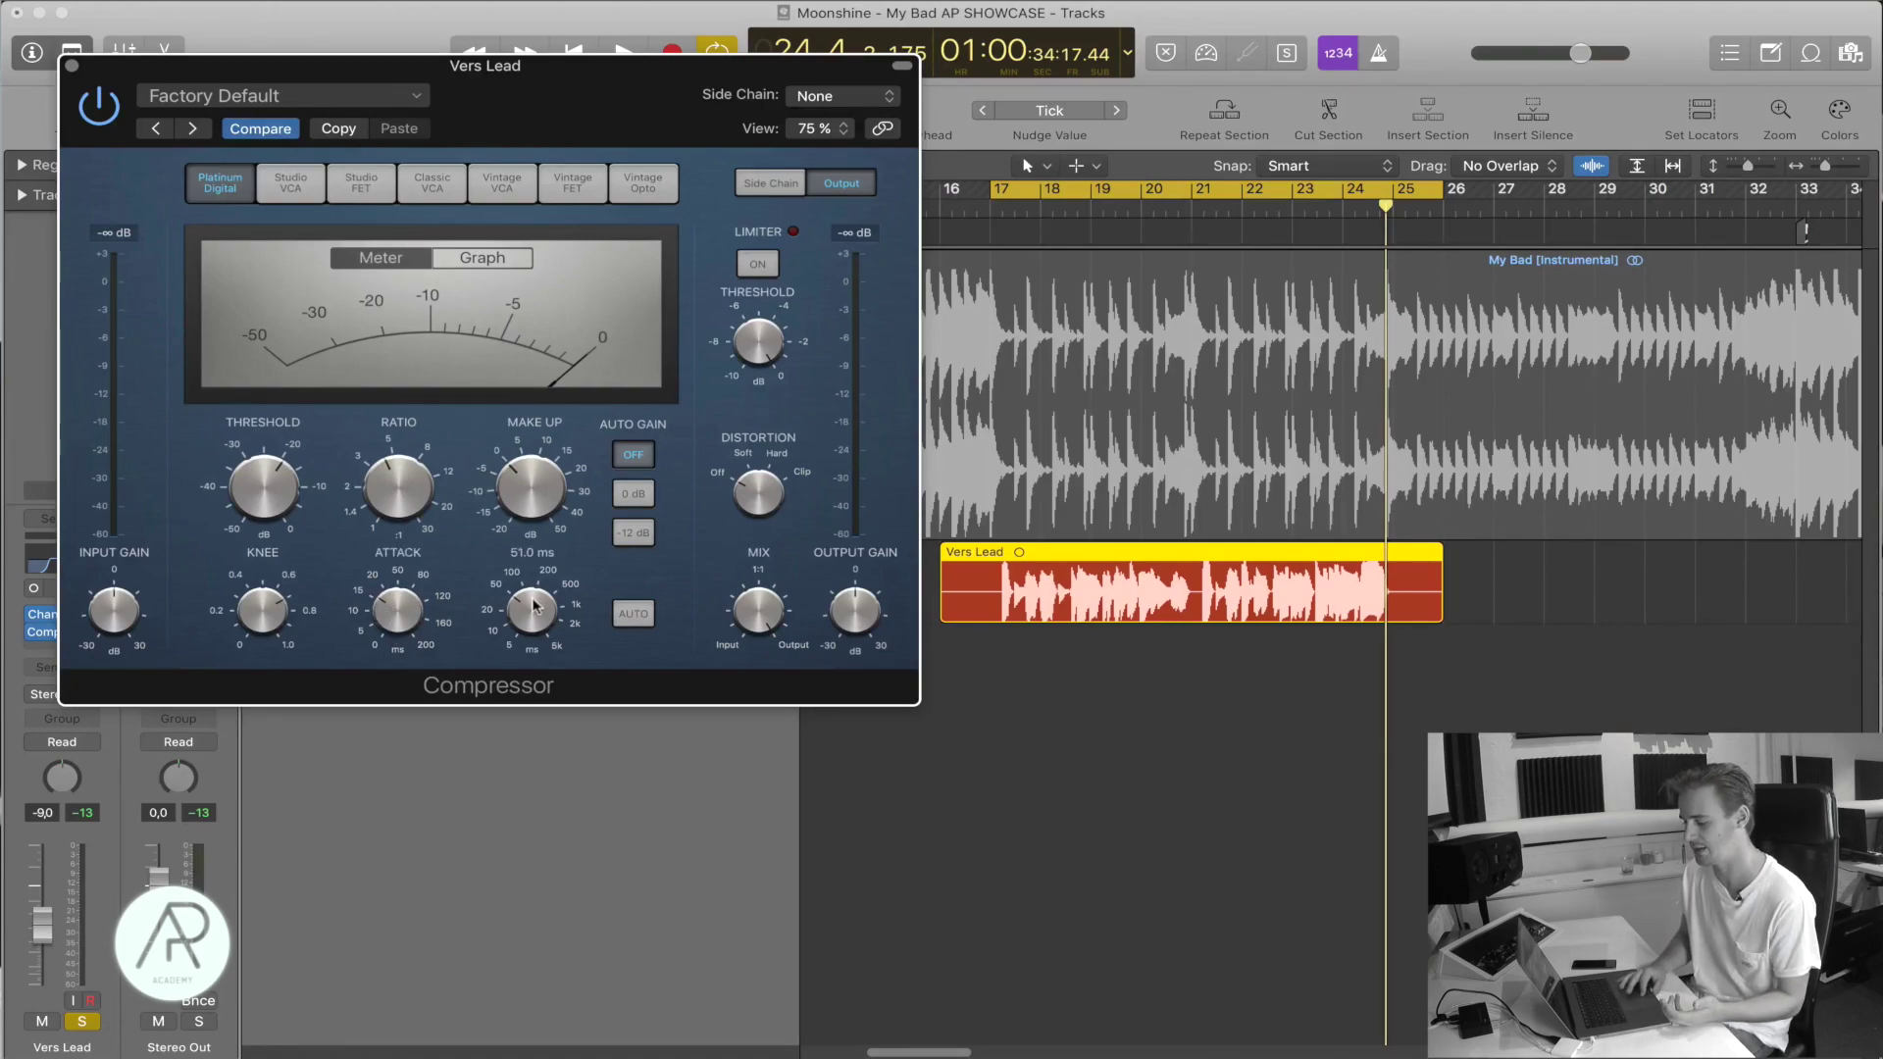
pyautogui.moveTo(535, 618); pyautogui.dragTo(395, 623)
pyautogui.moveTo(522, 610); pyautogui.dragTo(516, 615)
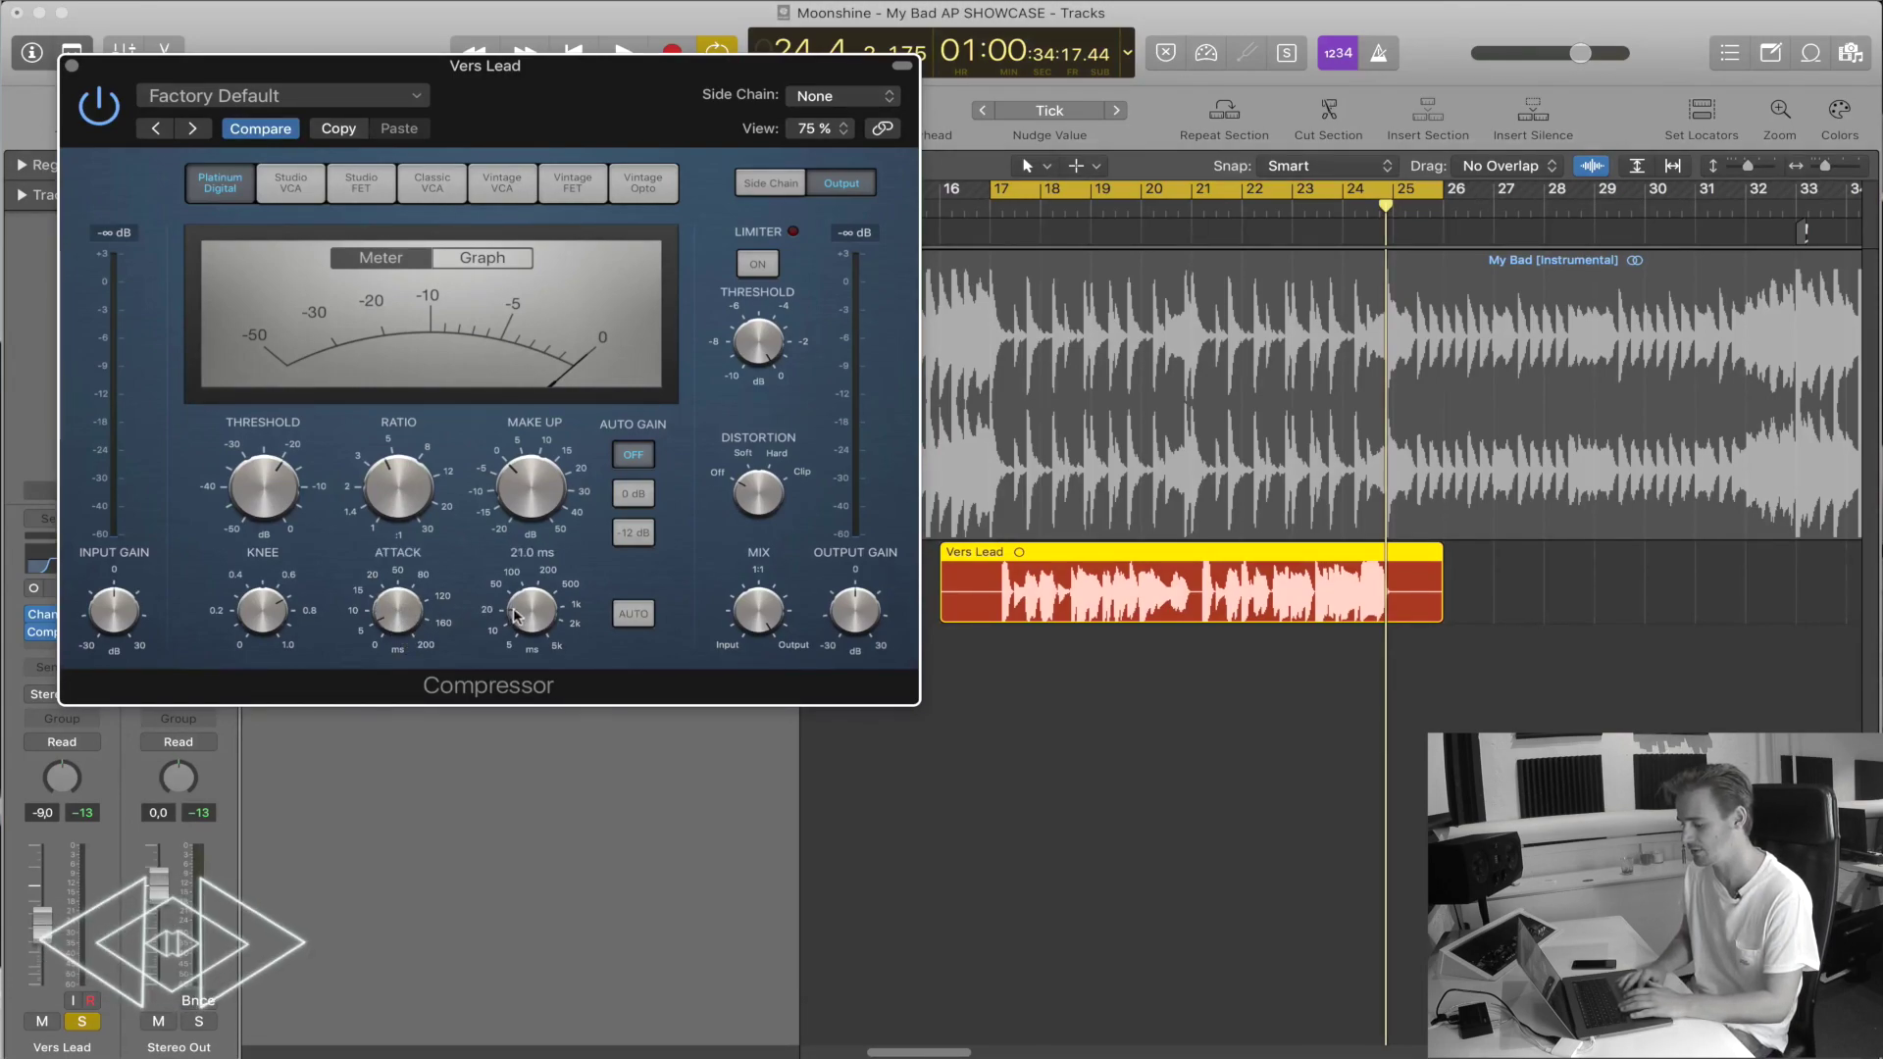
pyautogui.click(634, 614)
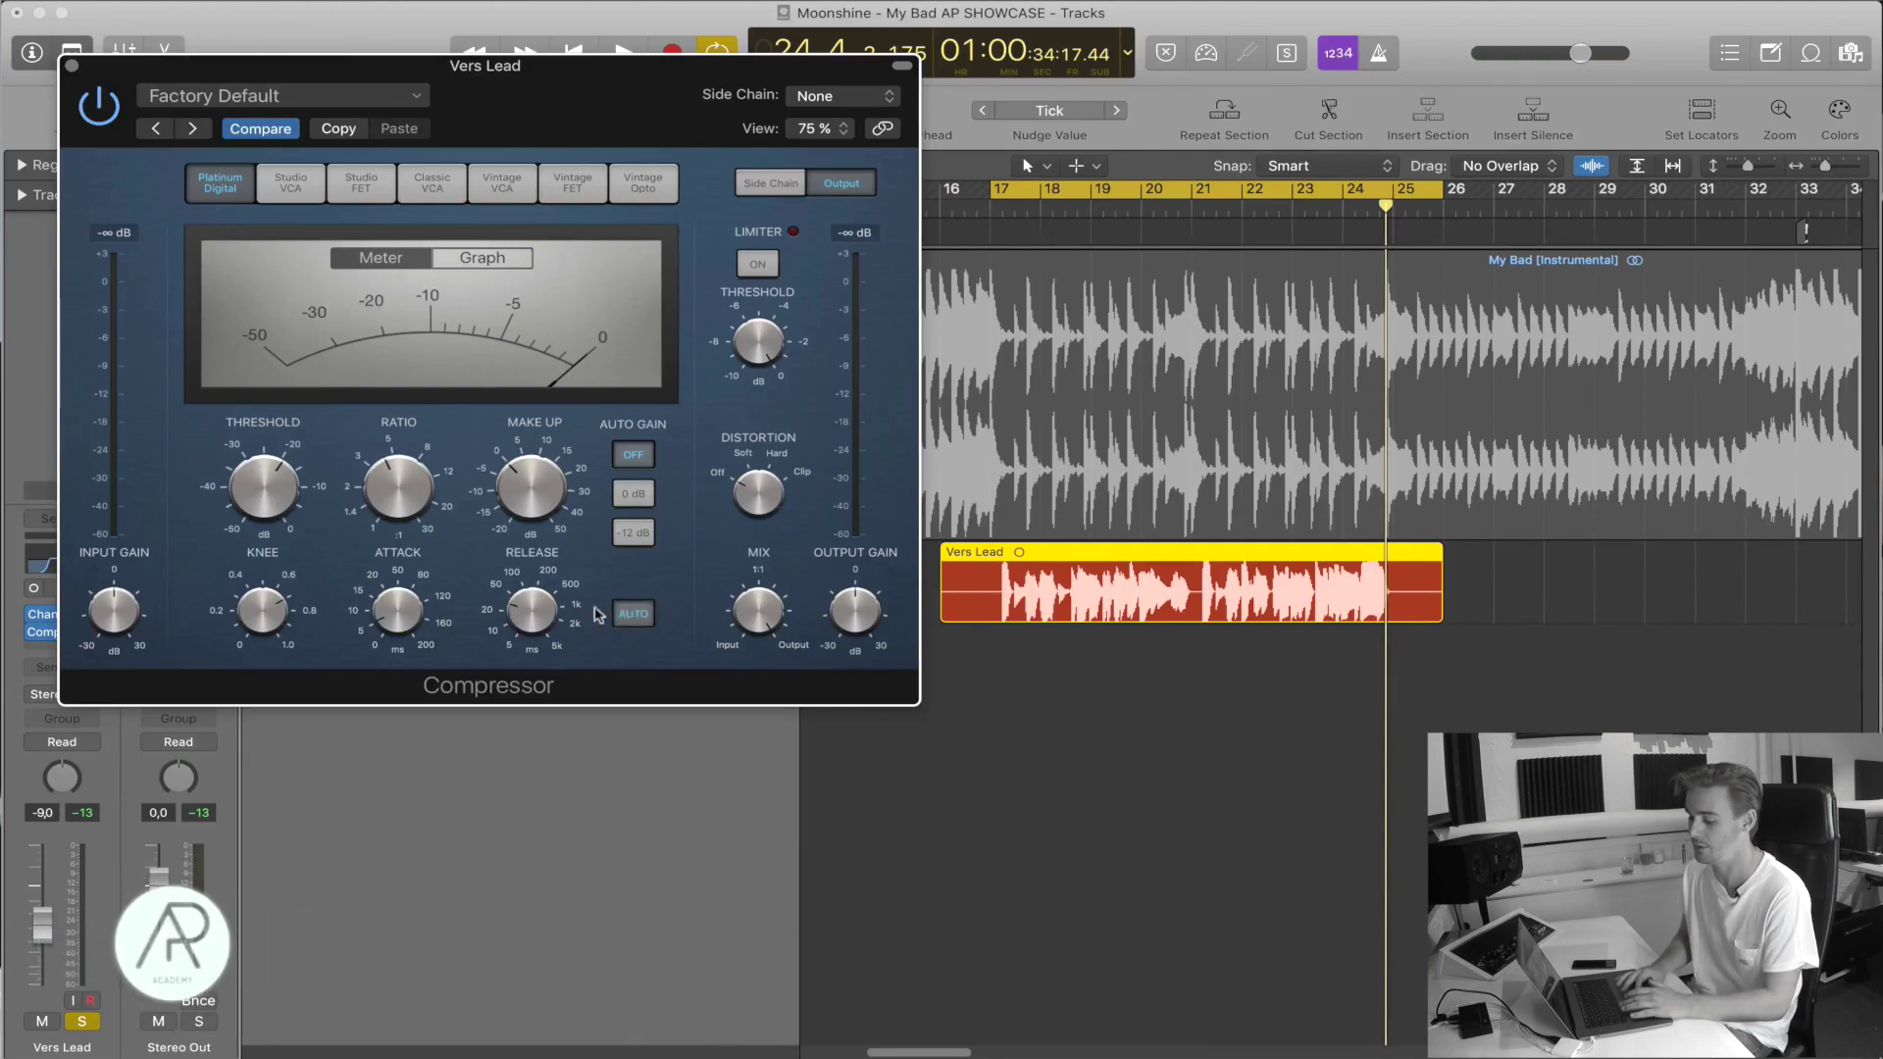
# Set the compressor's attack to 14 ms while the vocal plays.
pyautogui.press('space')
pyautogui.moveTo(402, 619); pyautogui.dragTo(395, 598)
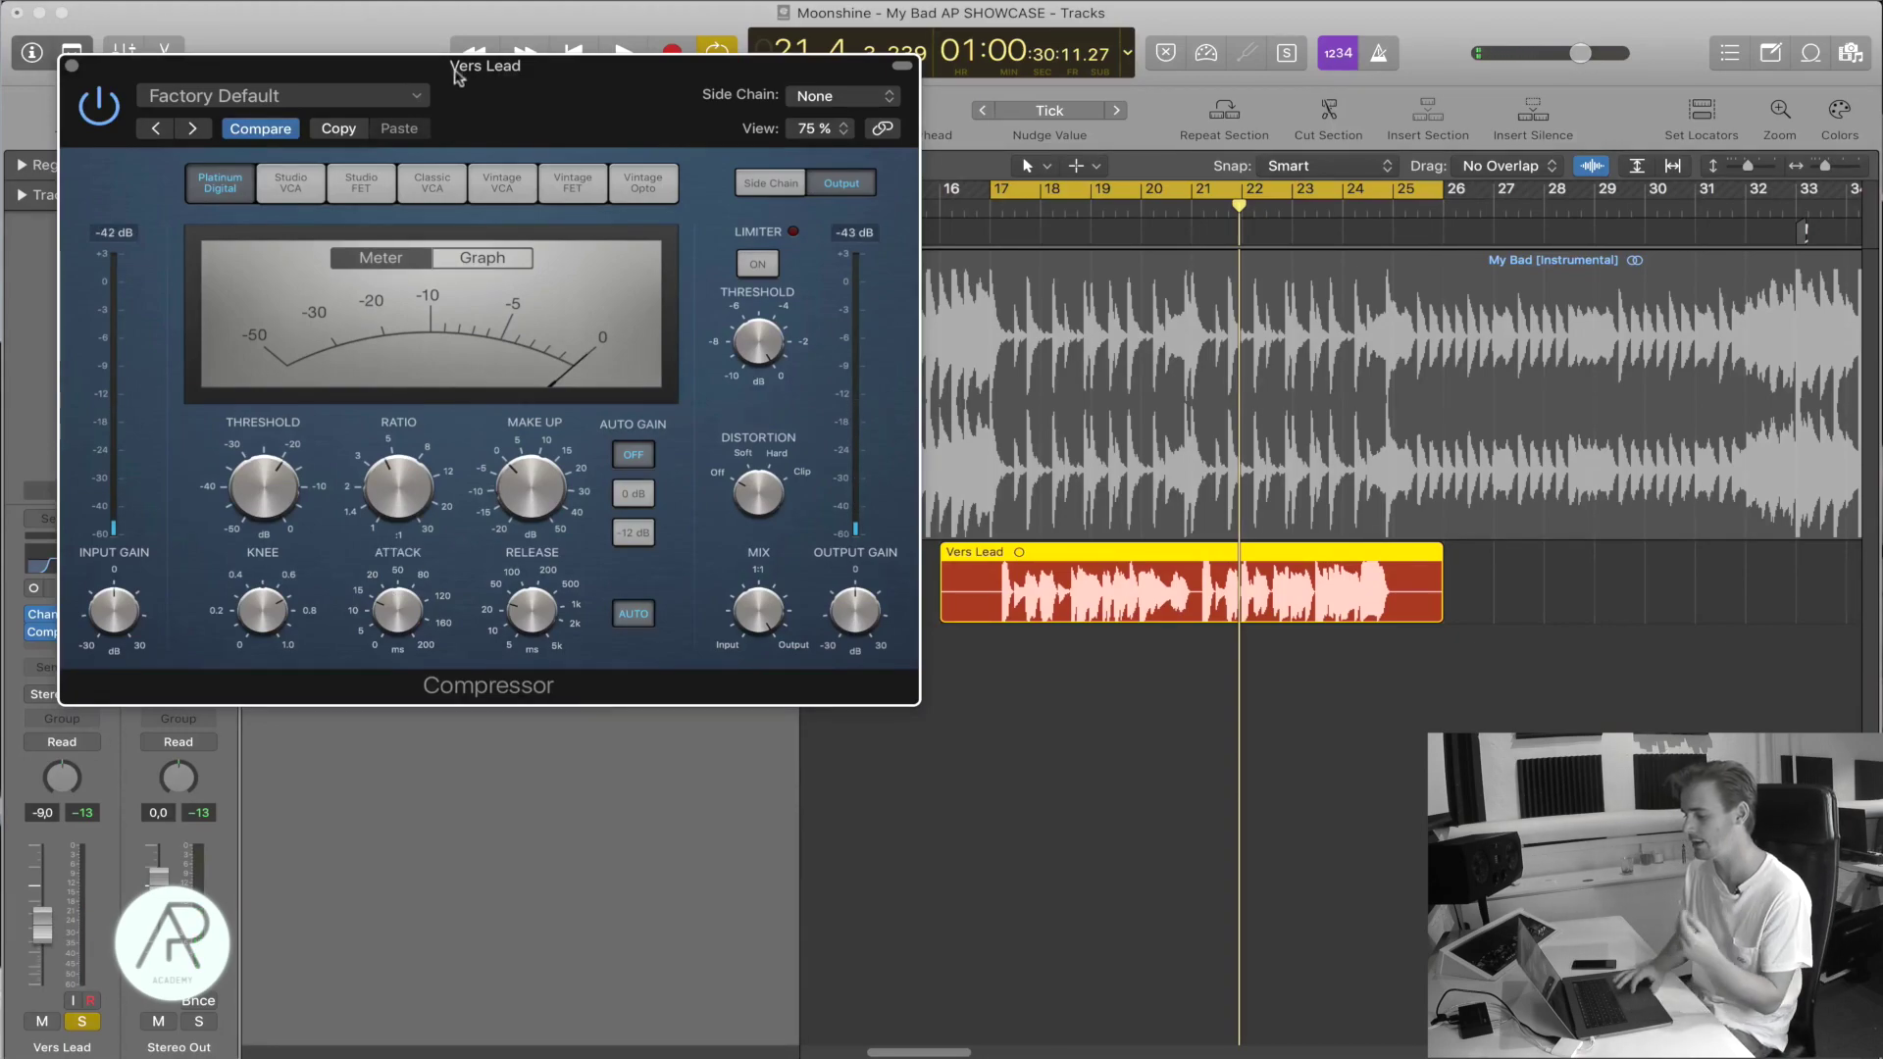
# Shorten the cycle range to start near bar 21 and set the compressor's attack to 29 ms while it plays.
pyautogui.moveTo(456, 76); pyautogui.dragTo(499, 435)
pyautogui.moveTo(992, 188); pyautogui.dragTo(1181, 224)
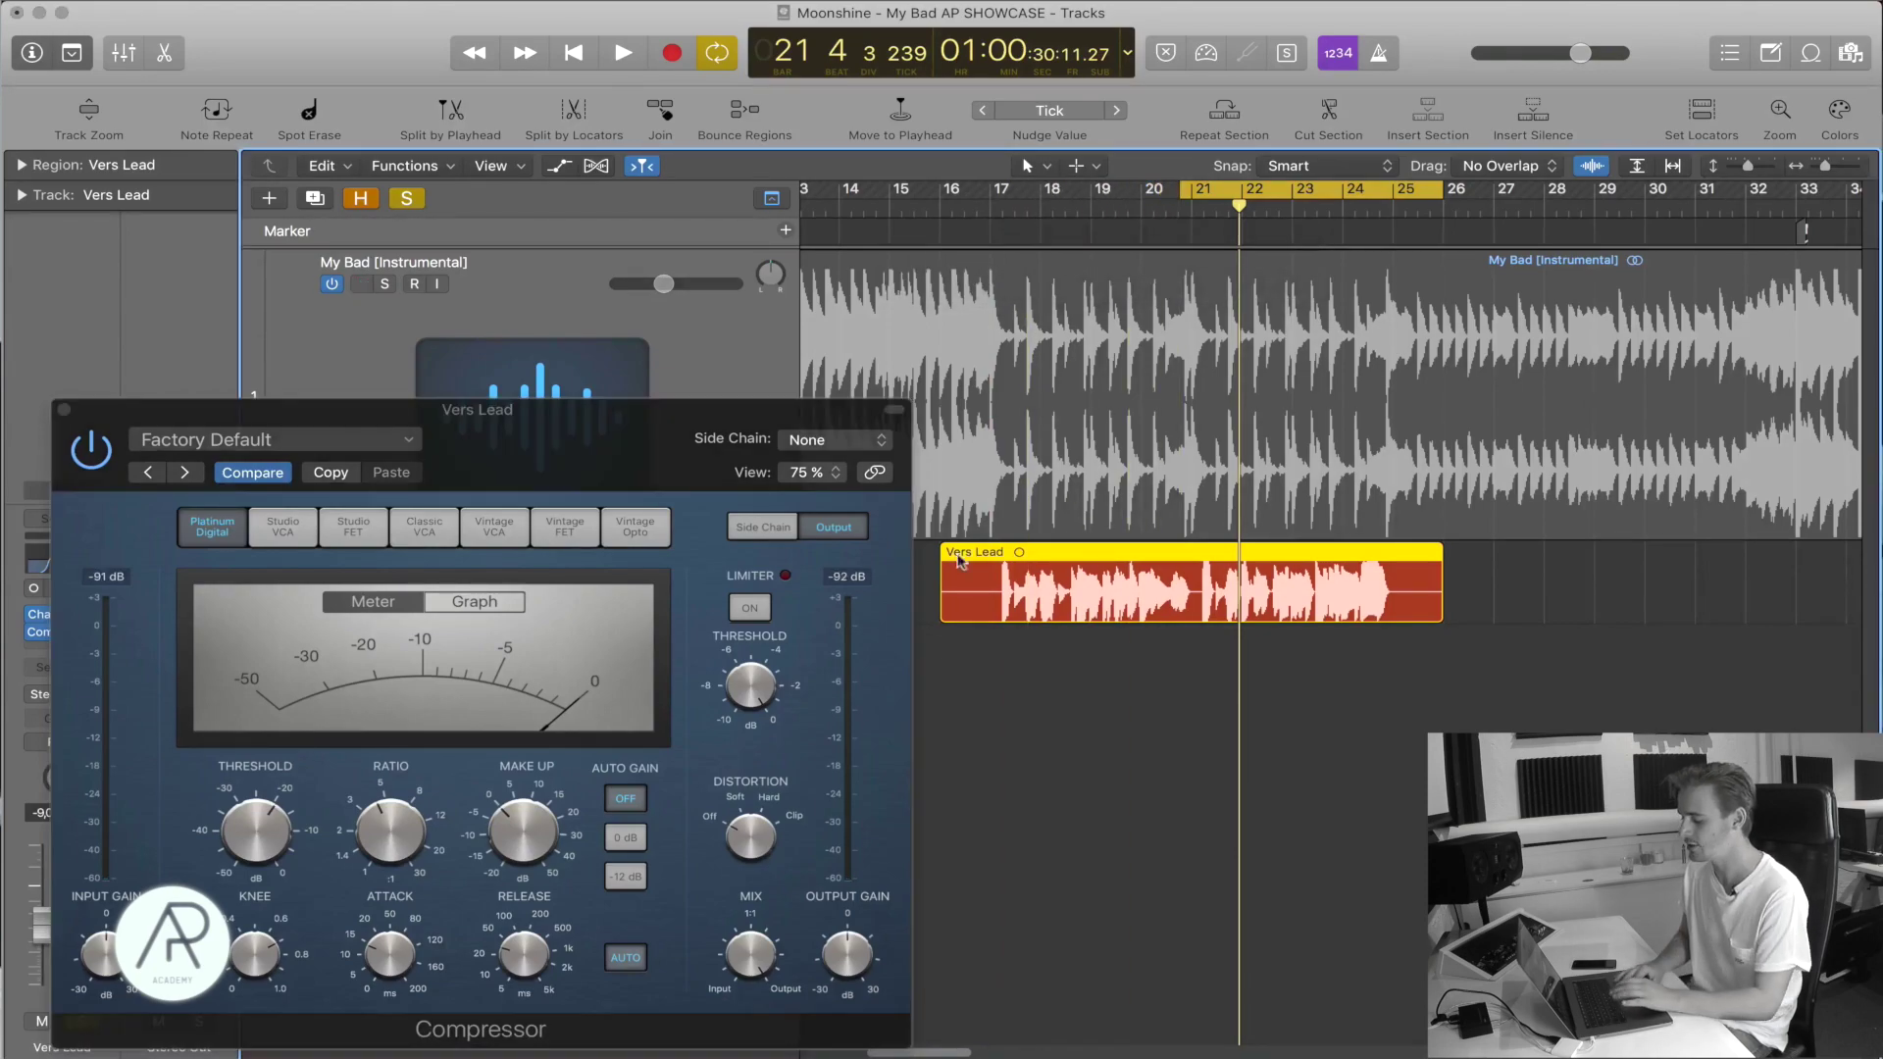
pyautogui.moveTo(587, 486); pyautogui.dragTo(738, 302)
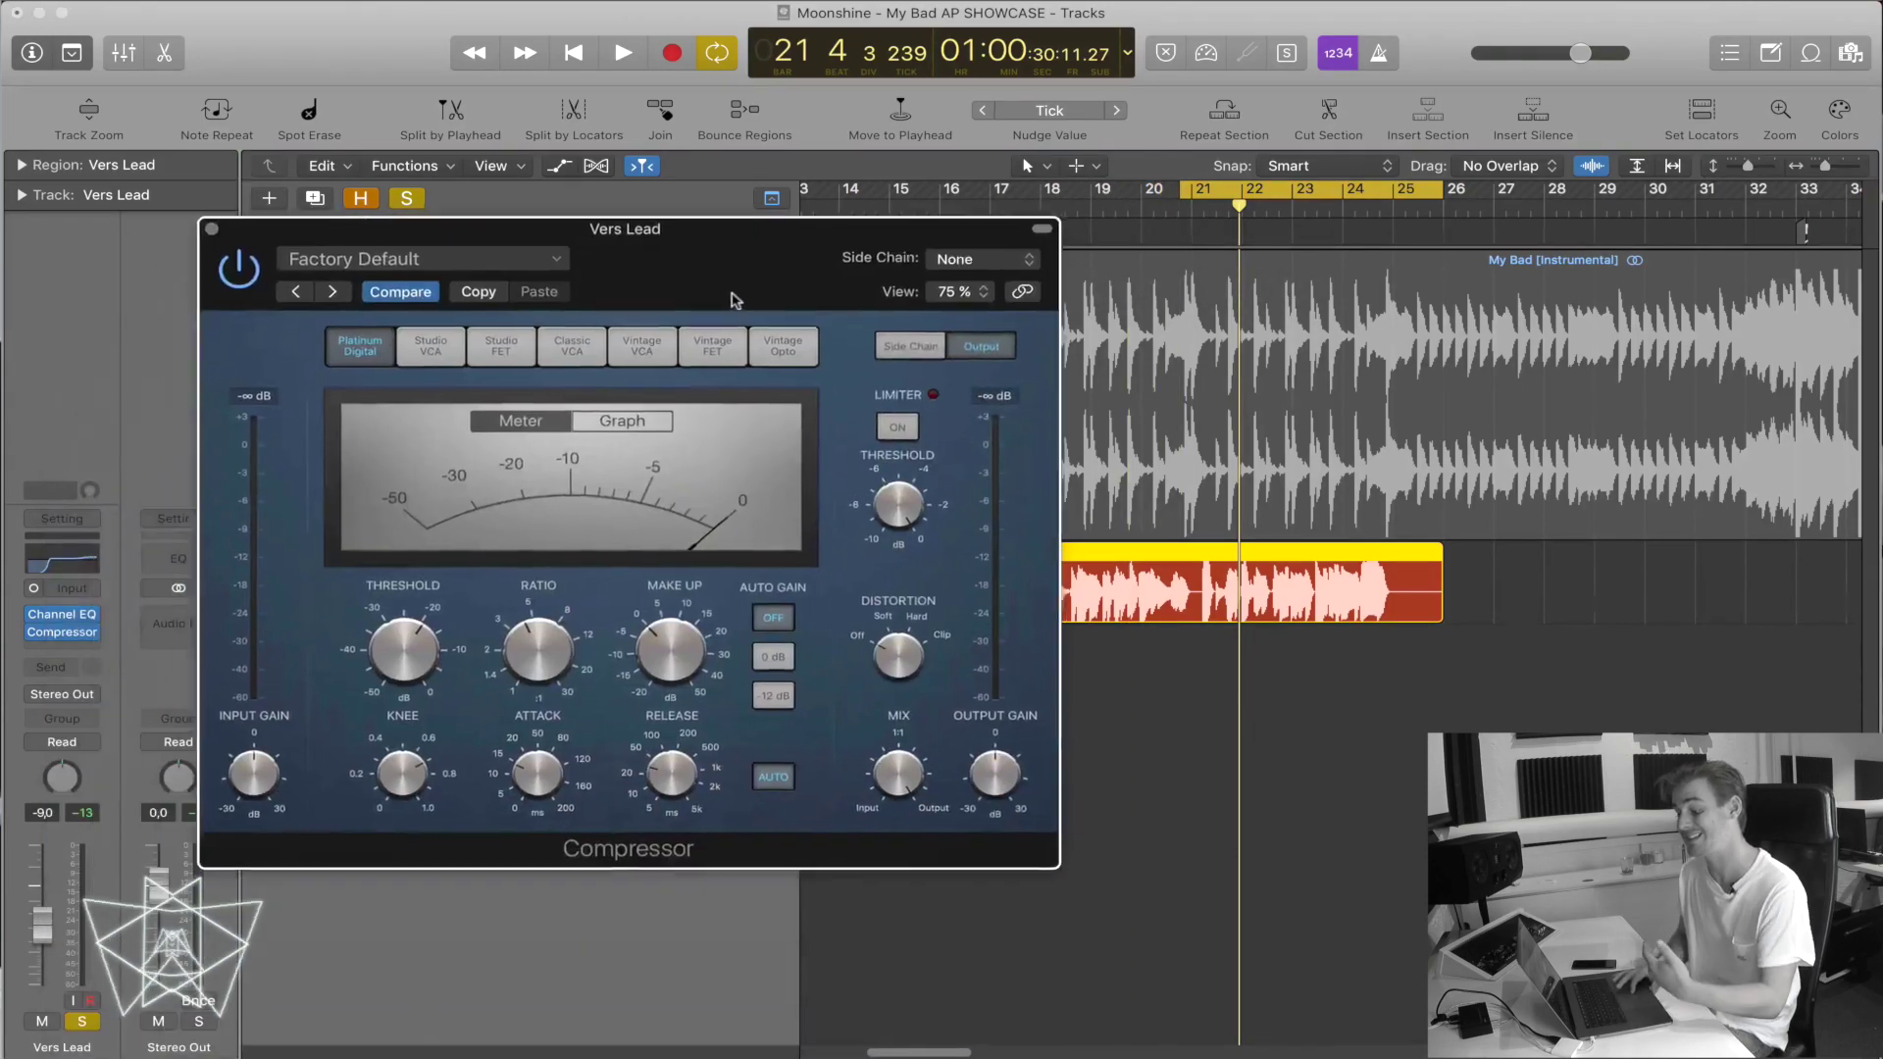
pyautogui.moveTo(567, 758)
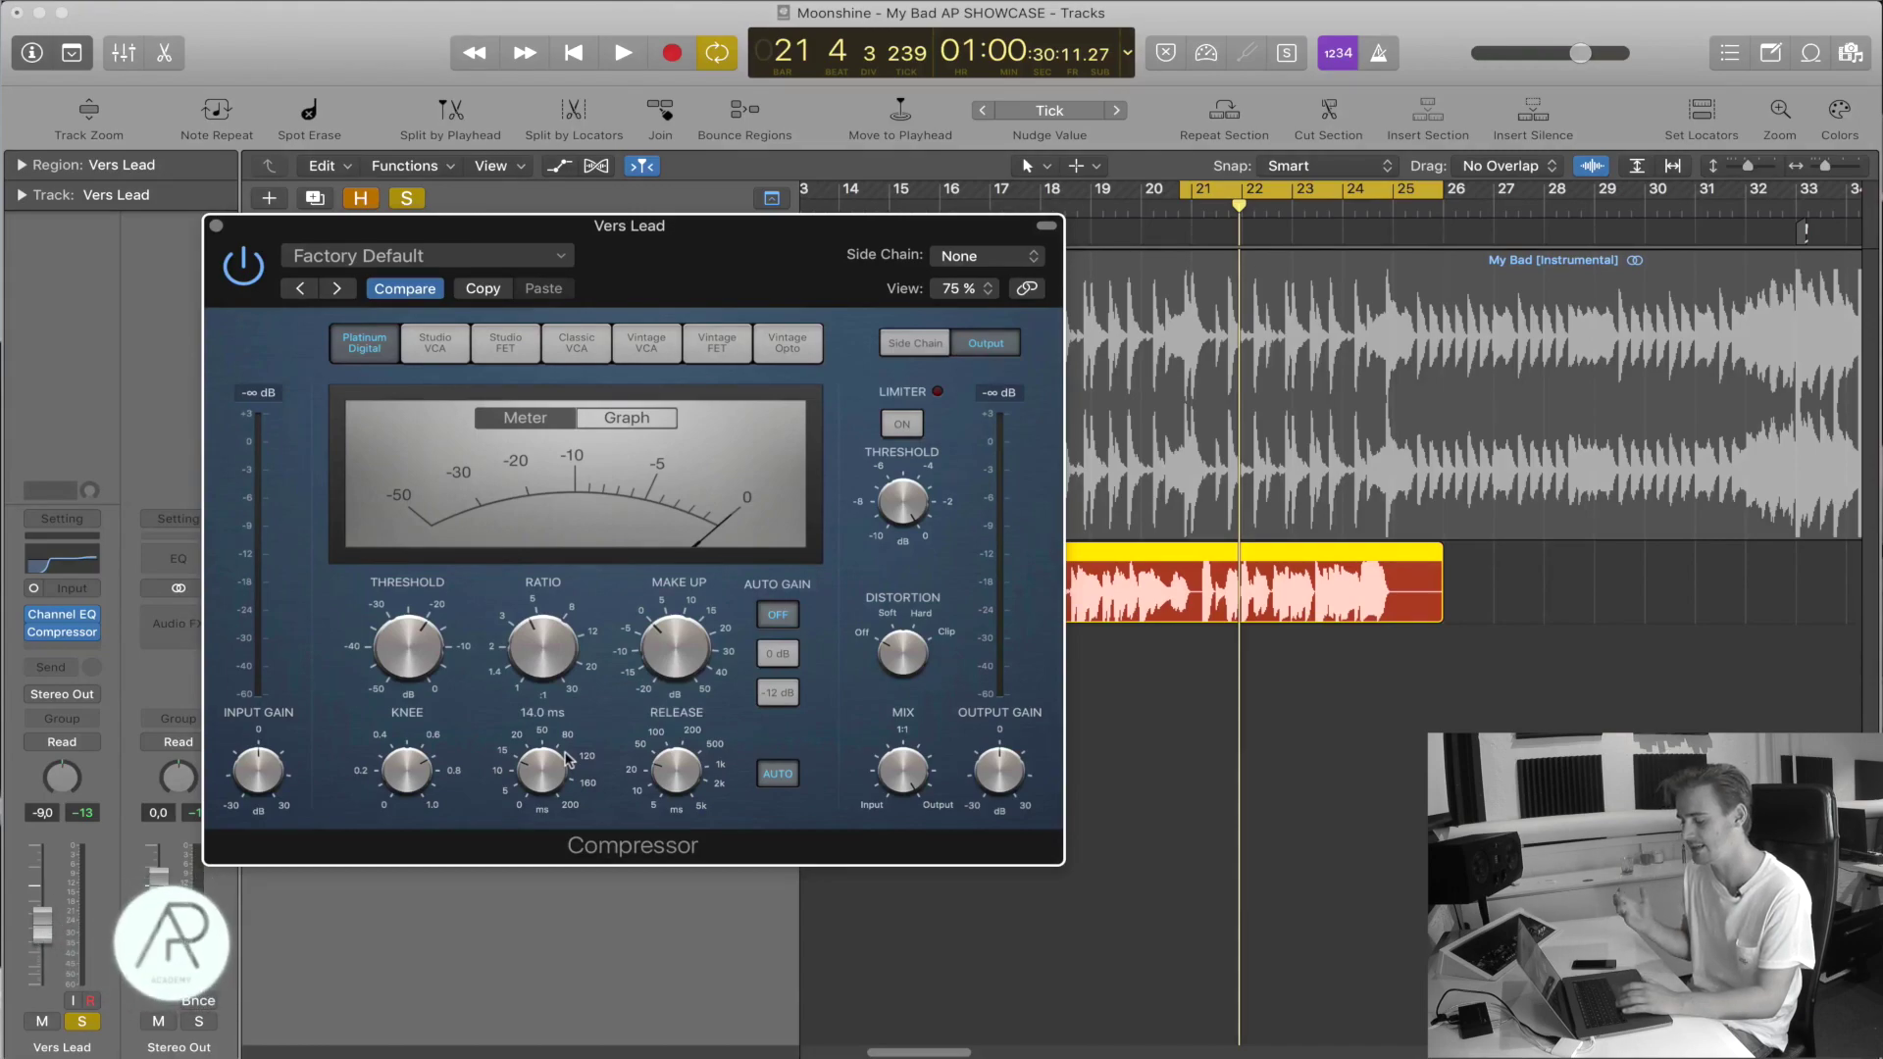
pyautogui.press('space')
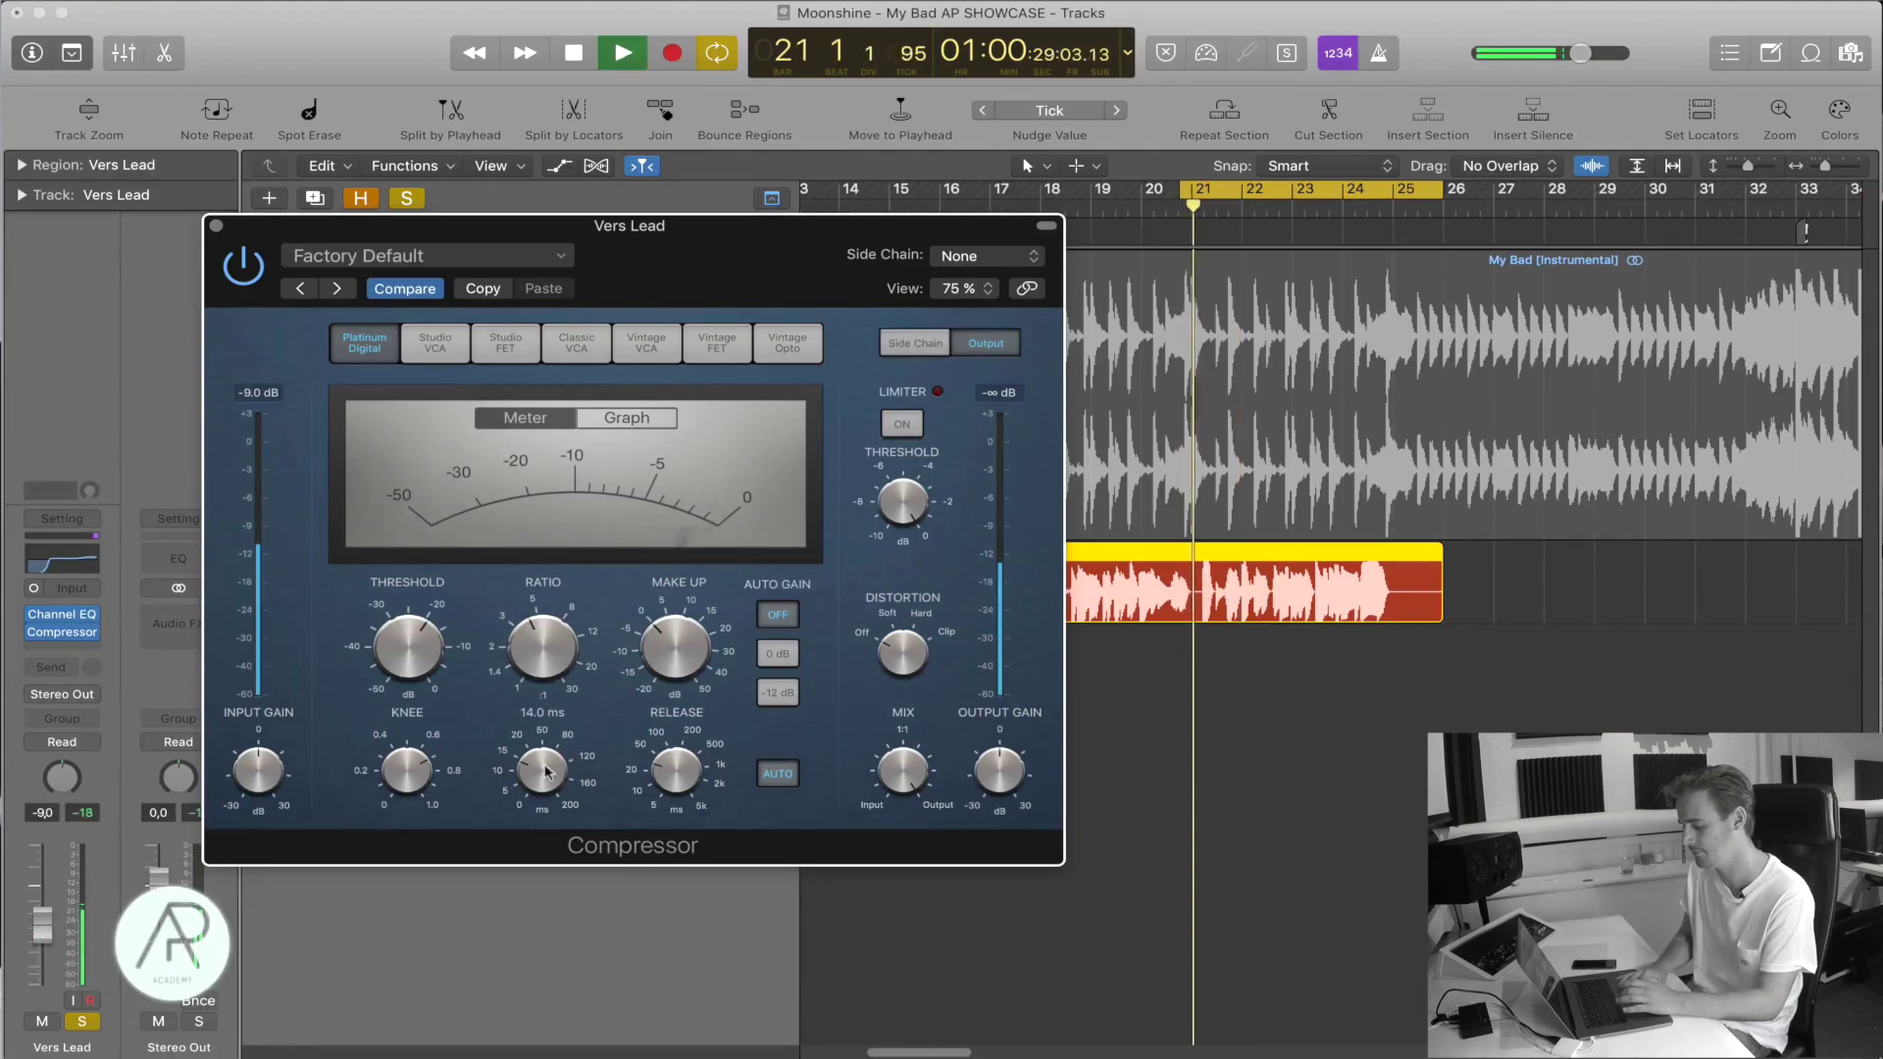
pyautogui.moveTo(542, 772)
pyautogui.mouseDown()
pyautogui.moveTo(549, 750)
pyautogui.moveTo(540, 772)
pyautogui.moveTo(561, 767)
pyautogui.mouseUp()
pyautogui.press('space')
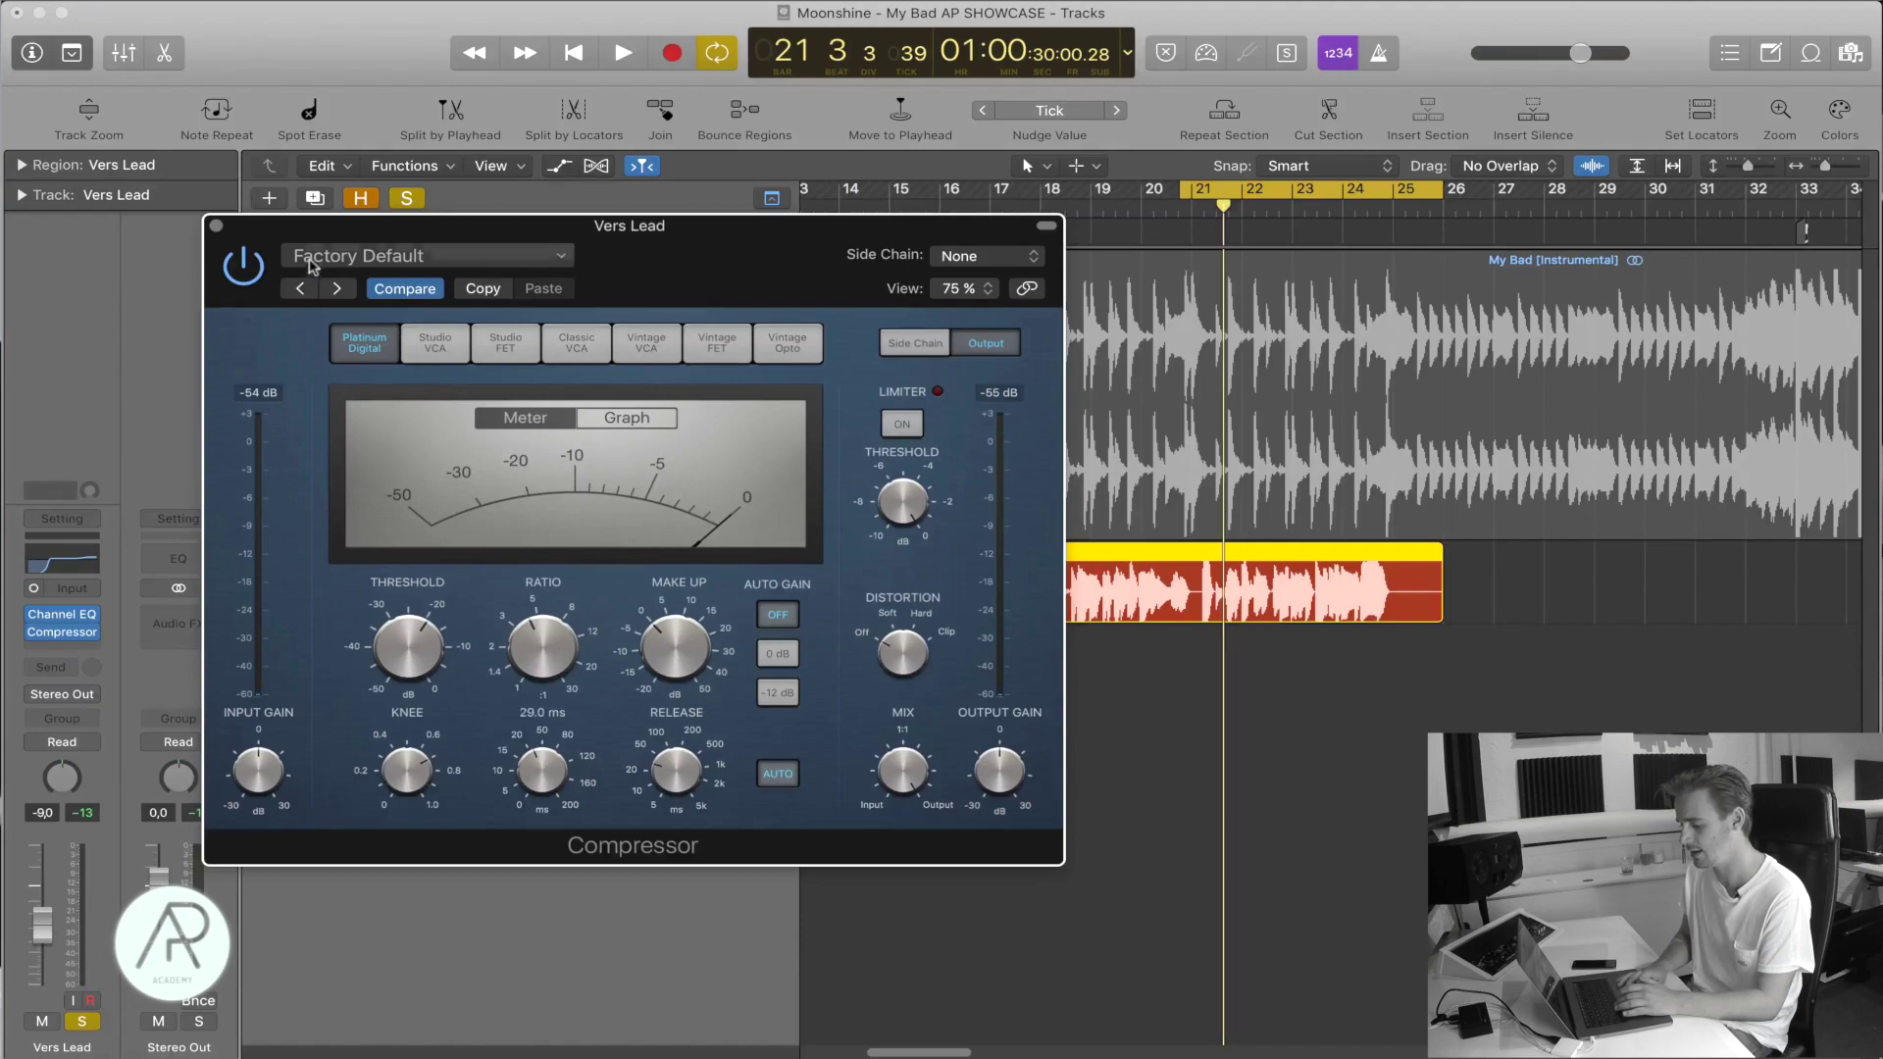
# Close the compressor and set the cycle range over the vocal verse from about bar 17 to bar 25.
pyautogui.click(215, 225)
pyautogui.click(1309, 202)
pyautogui.press('super+Left')
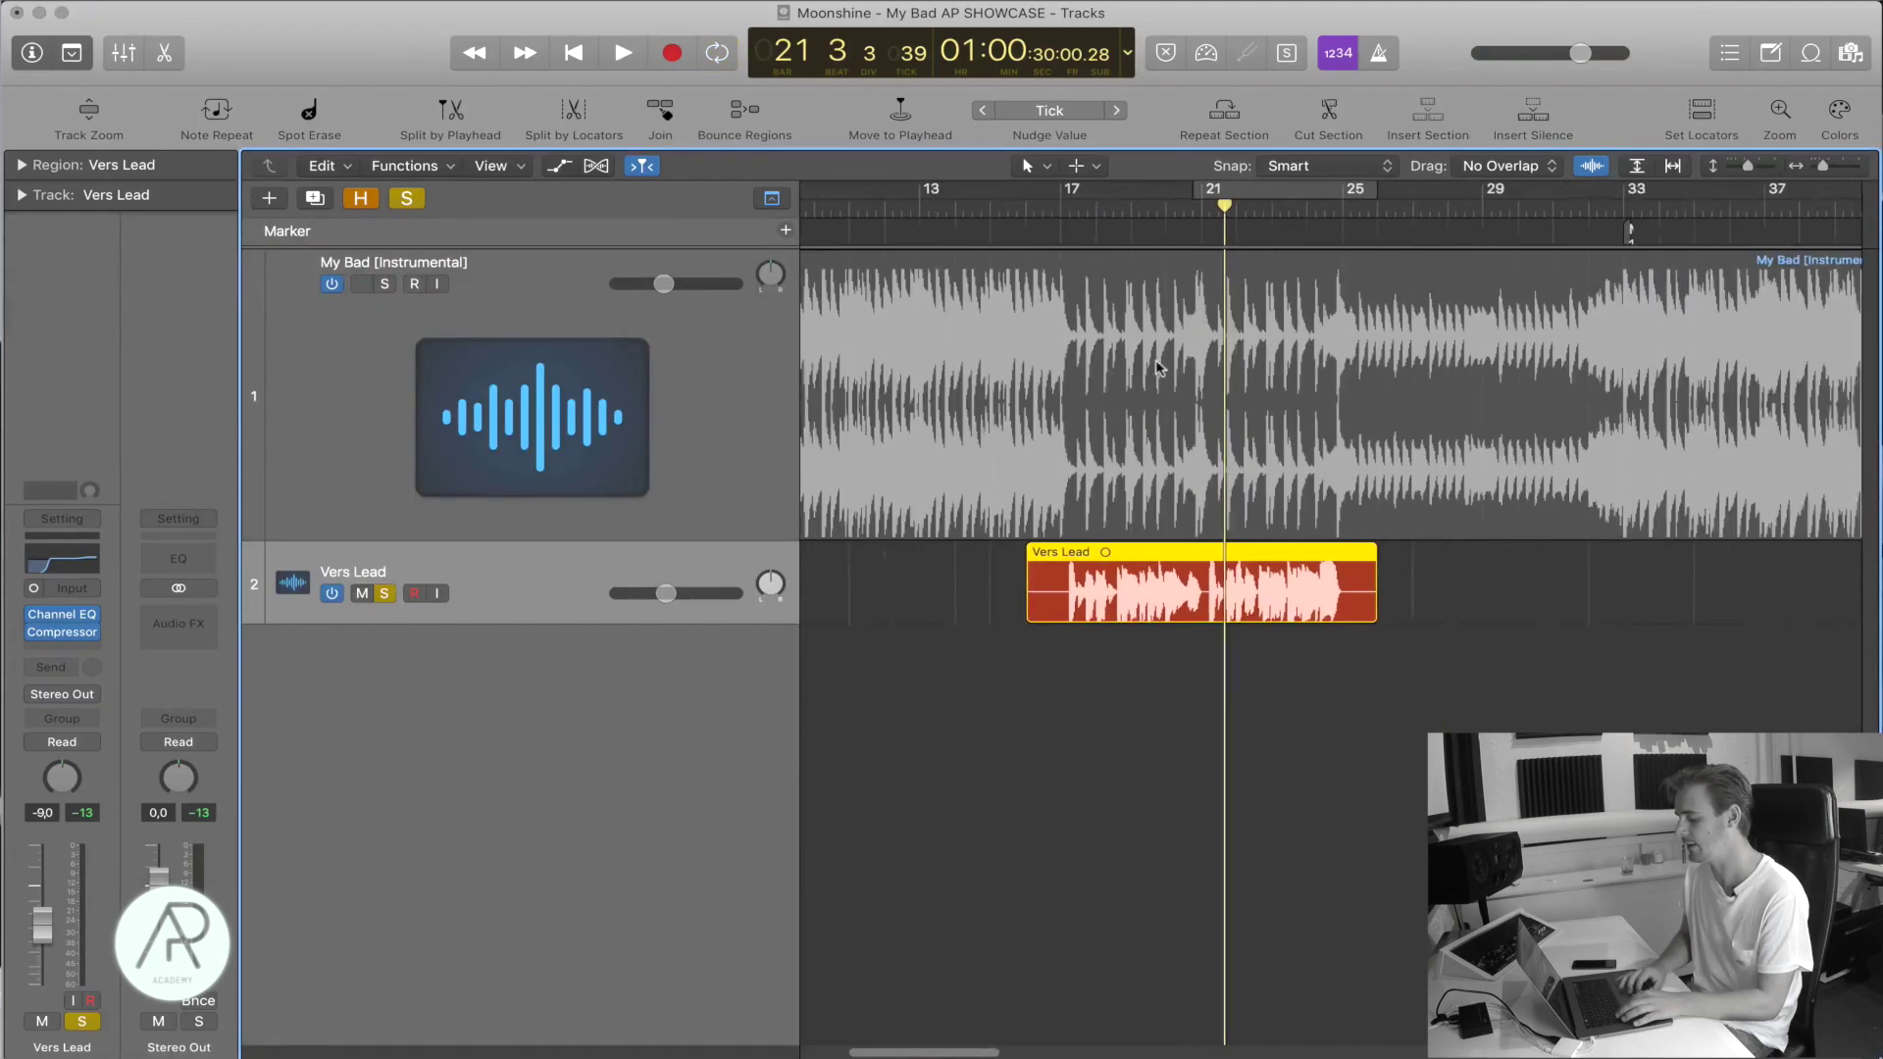
pyautogui.moveTo(1066, 196); pyautogui.dragTo(1354, 266)
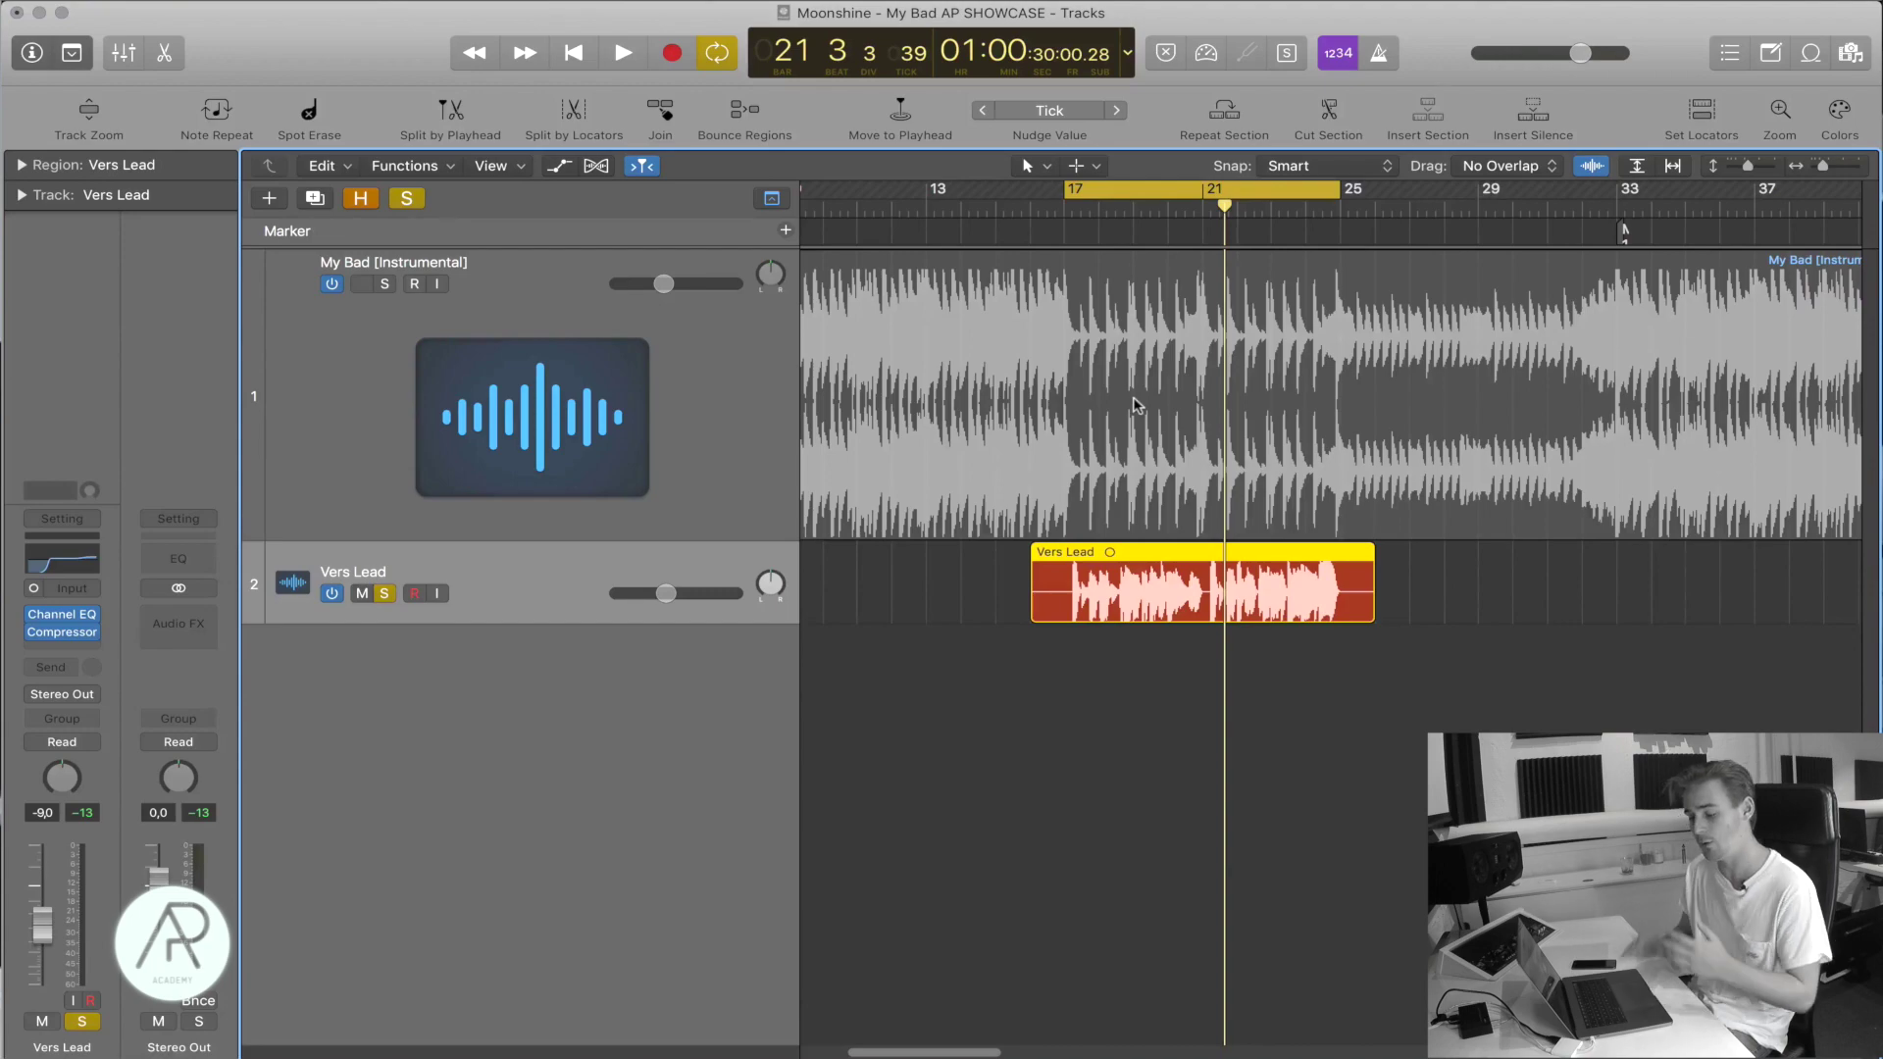
# Add a mono Pitch Correction plug-in after the compressor on the Vers Lead track and move its window aside.
pyautogui.click(62, 647)
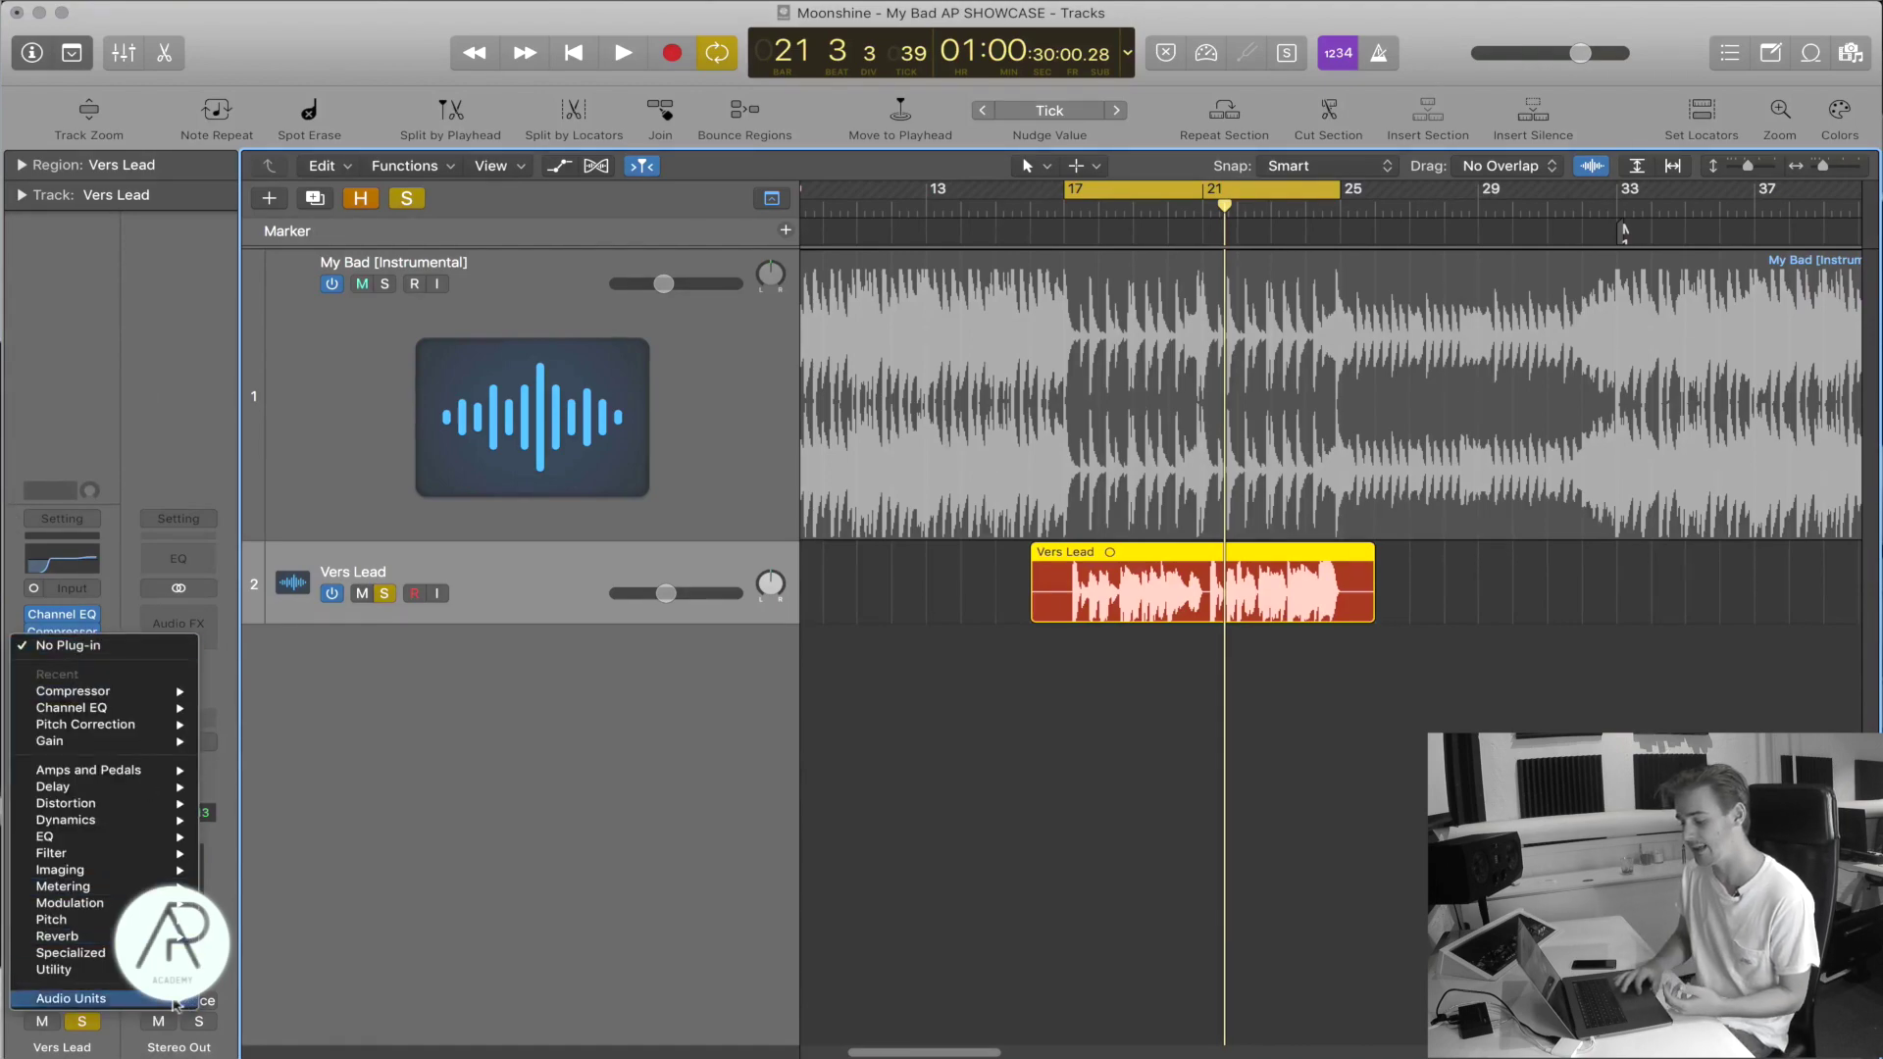
pyautogui.moveTo(57, 936)
pyautogui.moveTo(333, 922)
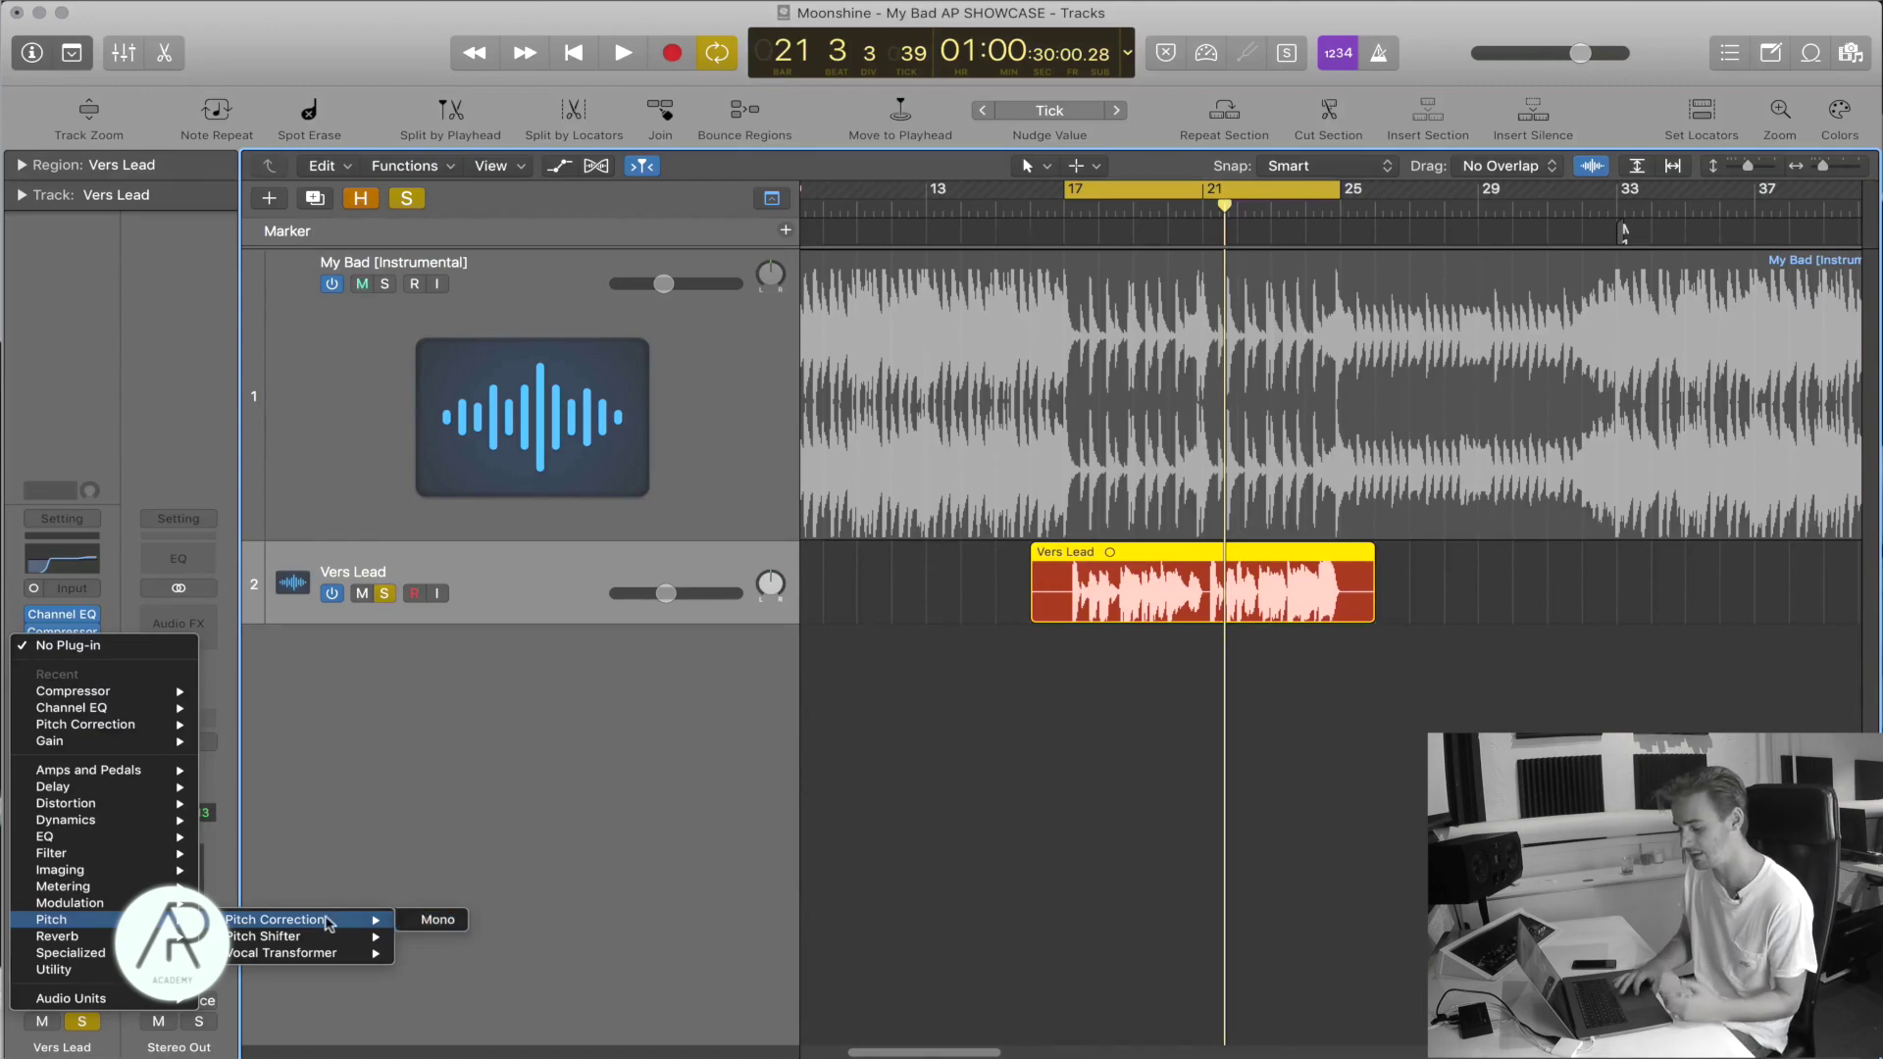
pyautogui.click(437, 919)
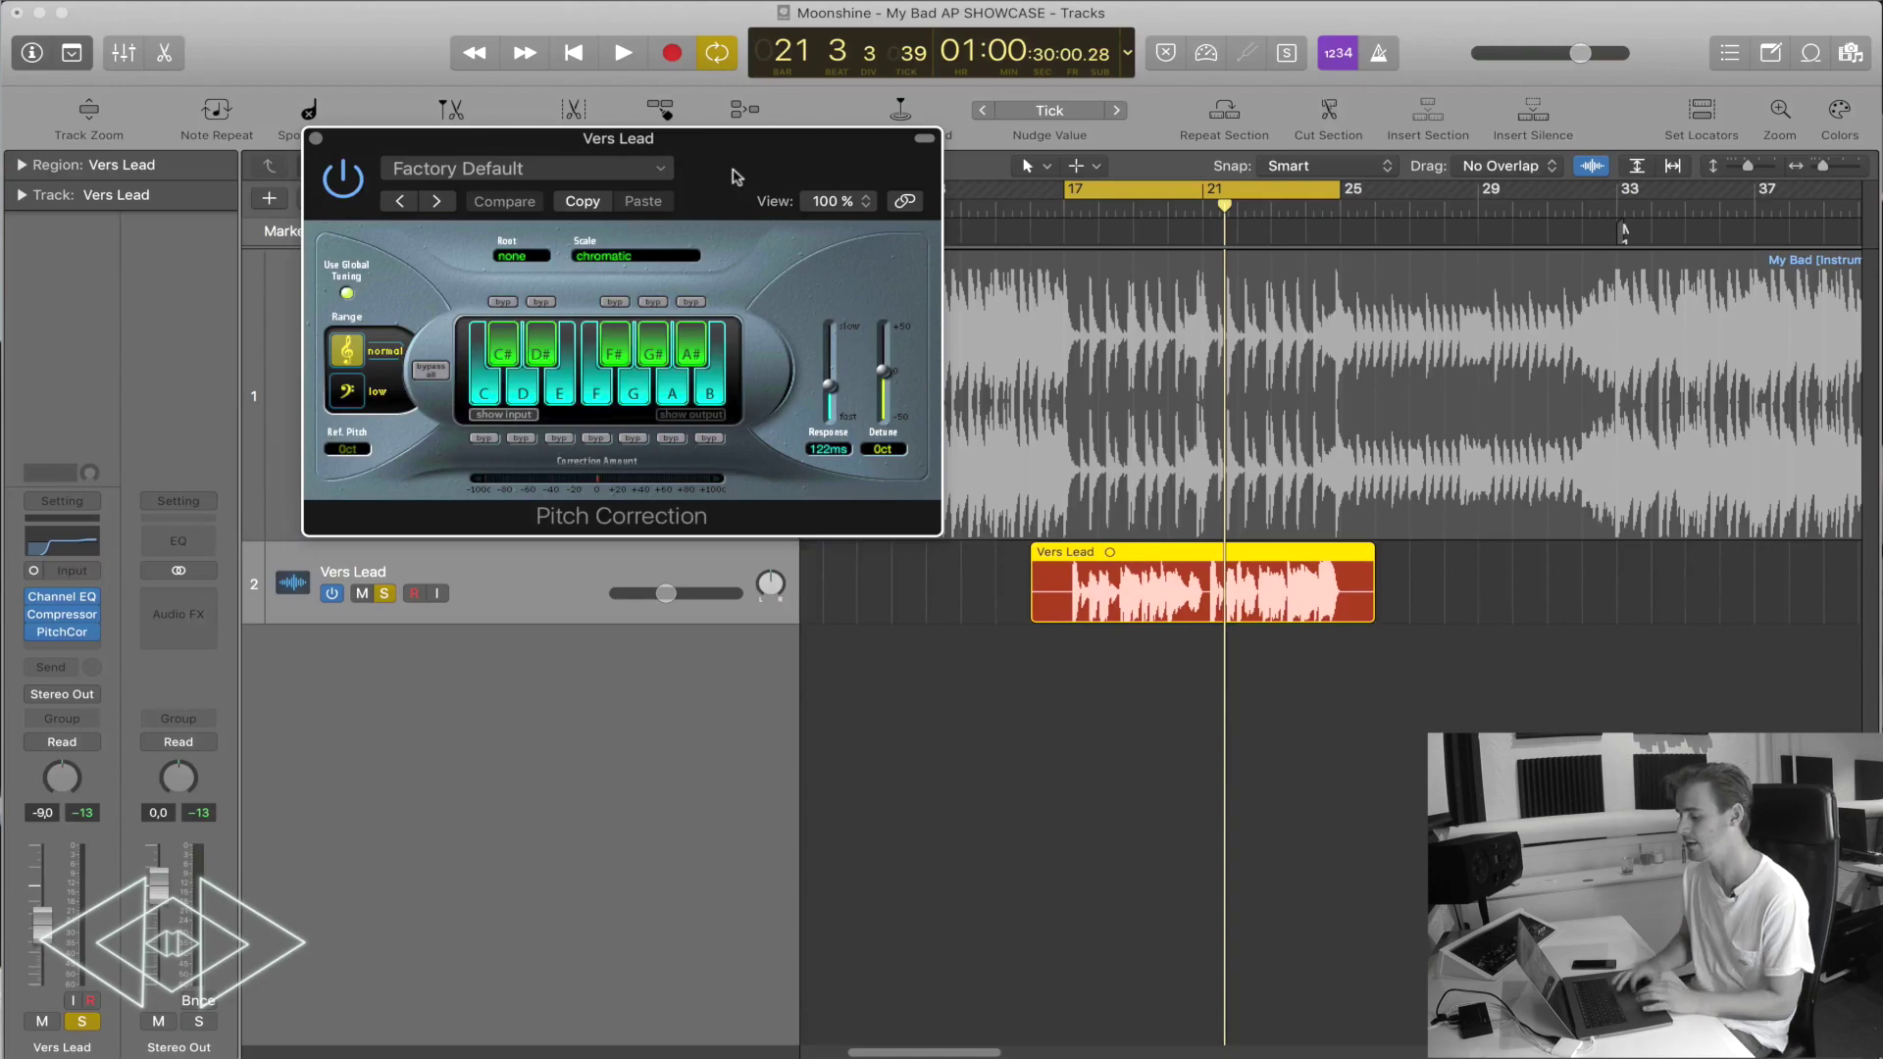
pyautogui.moveTo(740, 165); pyautogui.dragTo(937, 236)
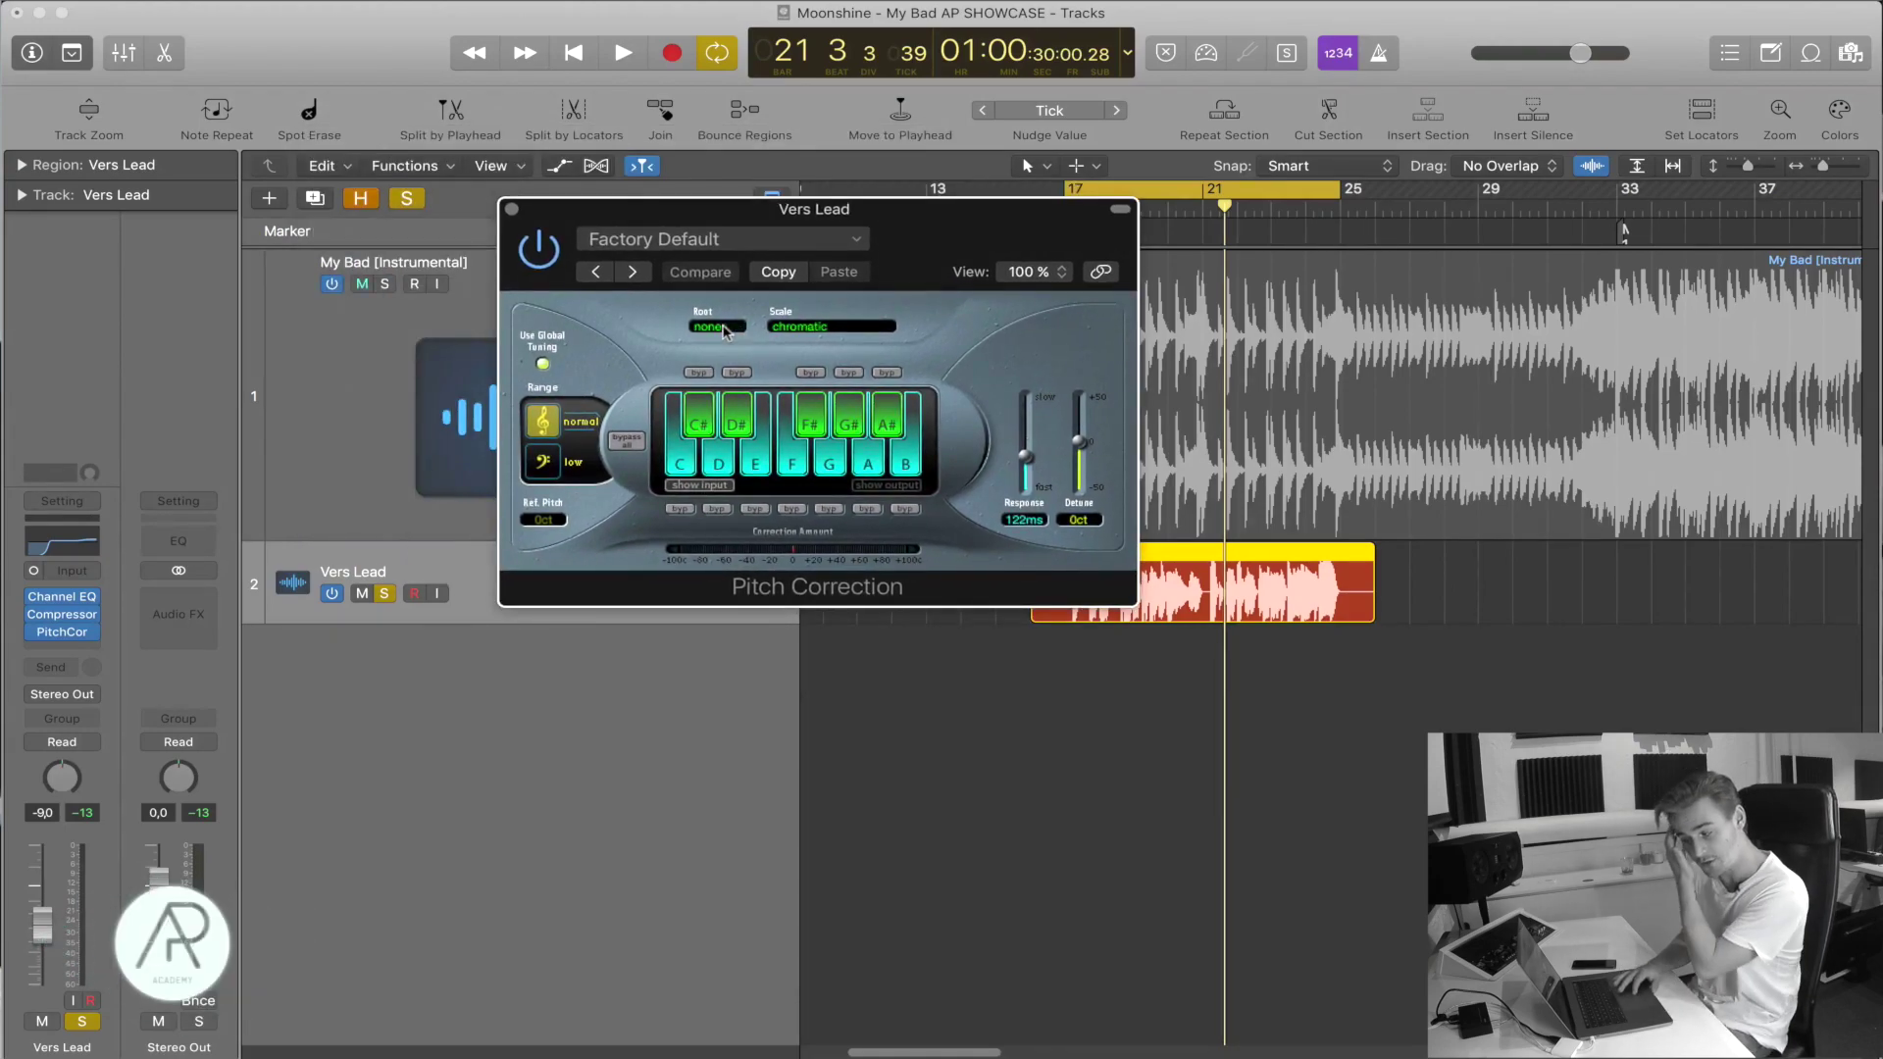
# Set the pitch correction scale to natural minor with C as the root.
pyautogui.click(725, 327)
pyautogui.click(785, 327)
pyautogui.click(789, 326)
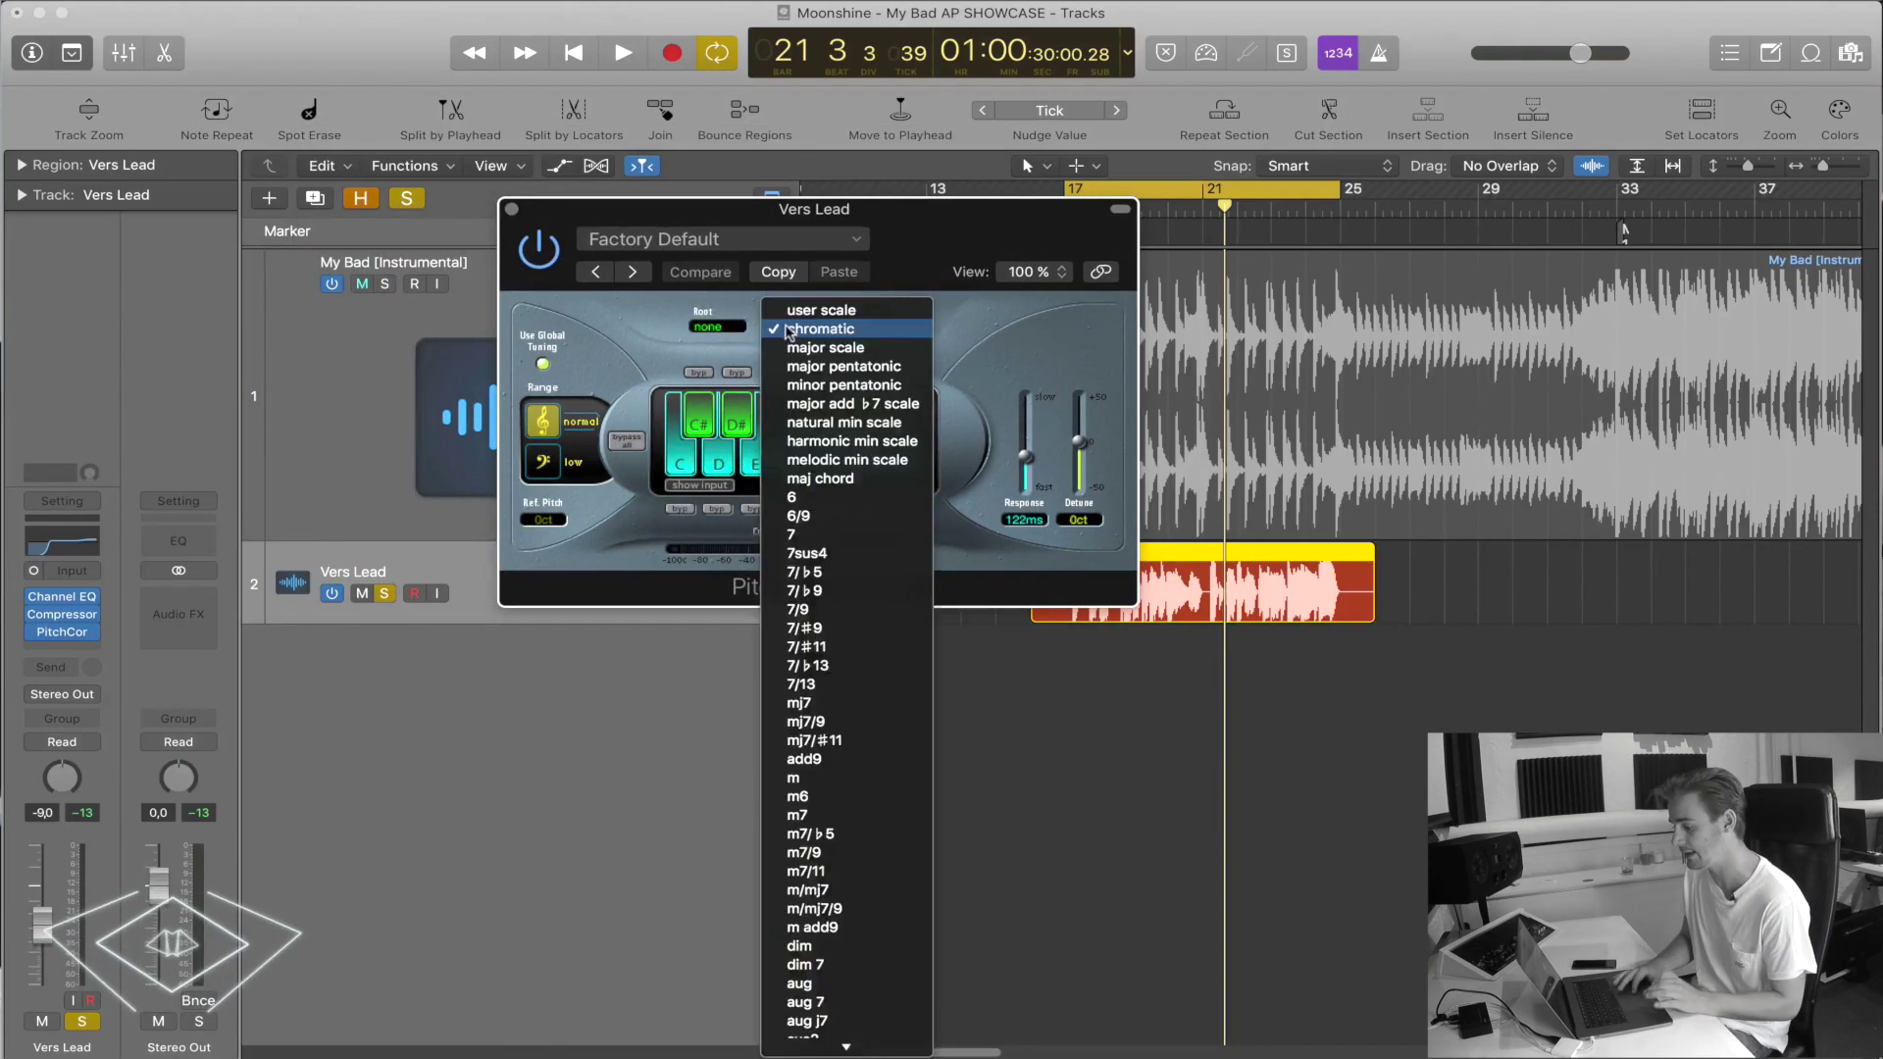
pyautogui.click(887, 427)
pyautogui.click(716, 326)
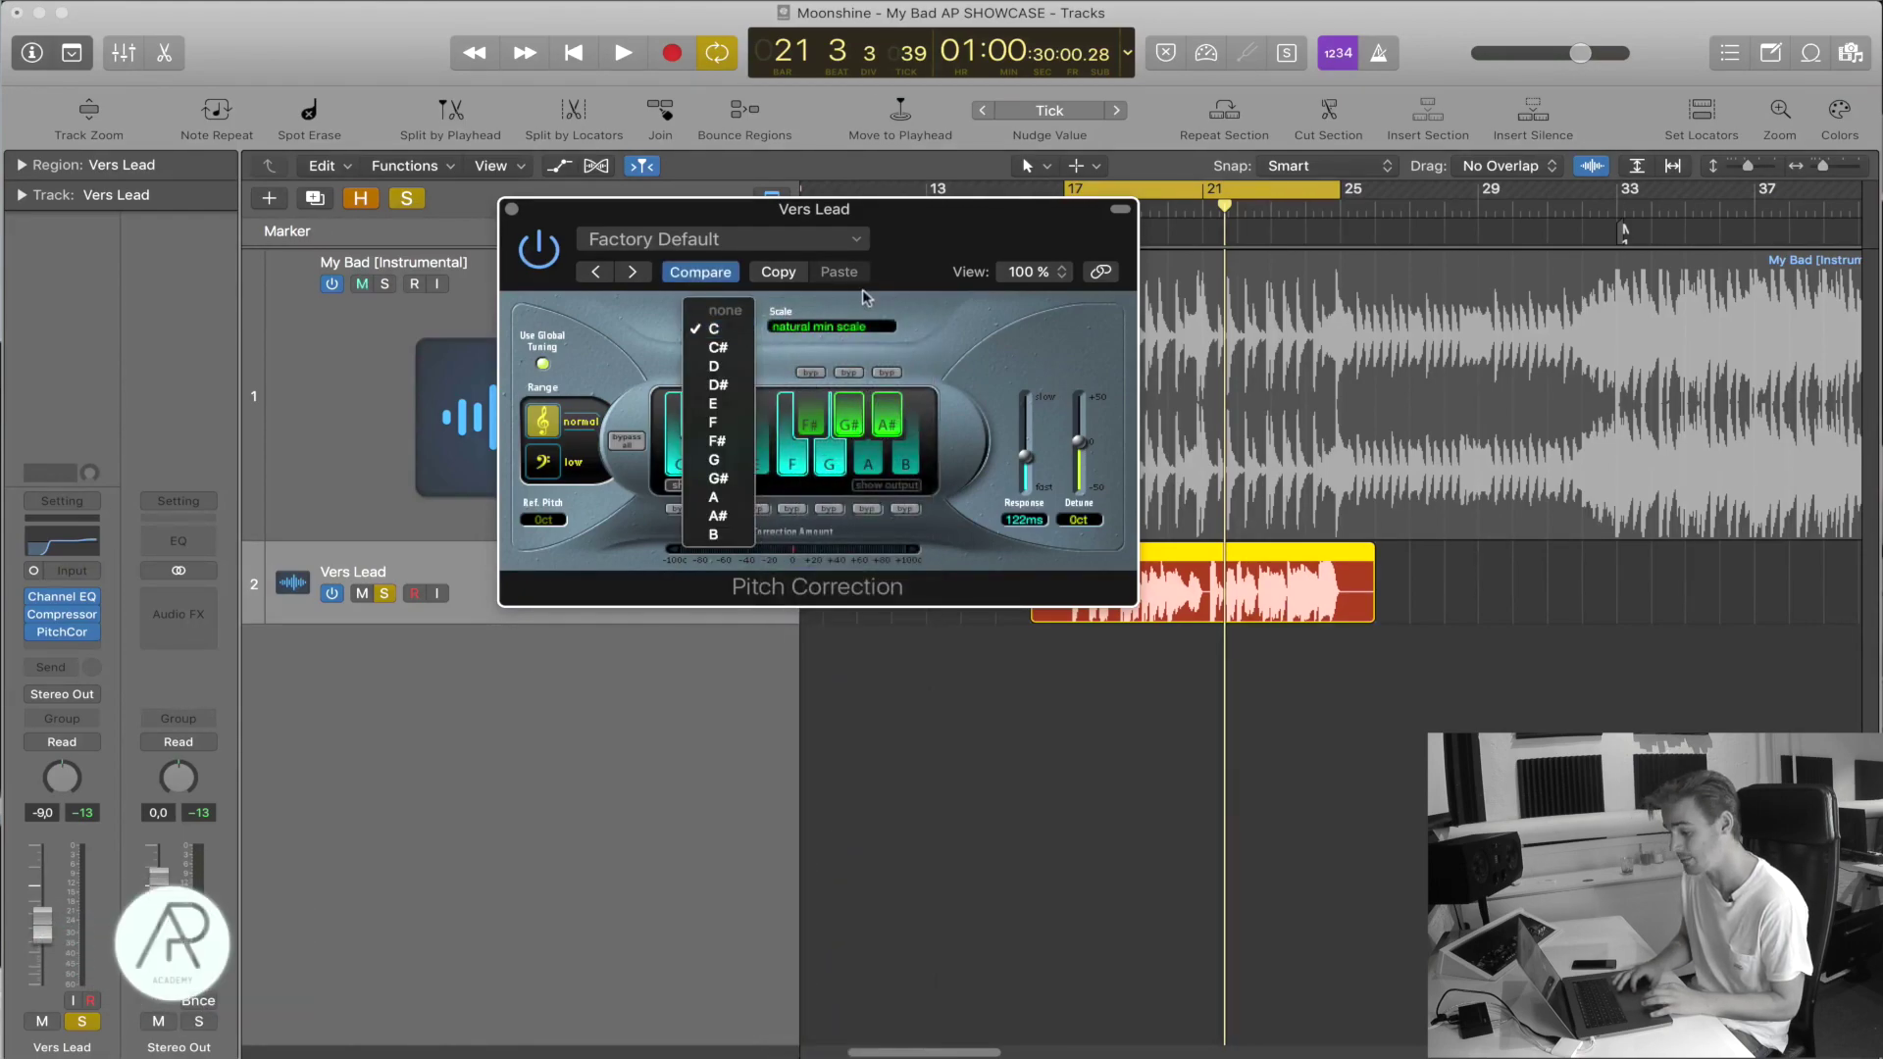
pyautogui.click(714, 345)
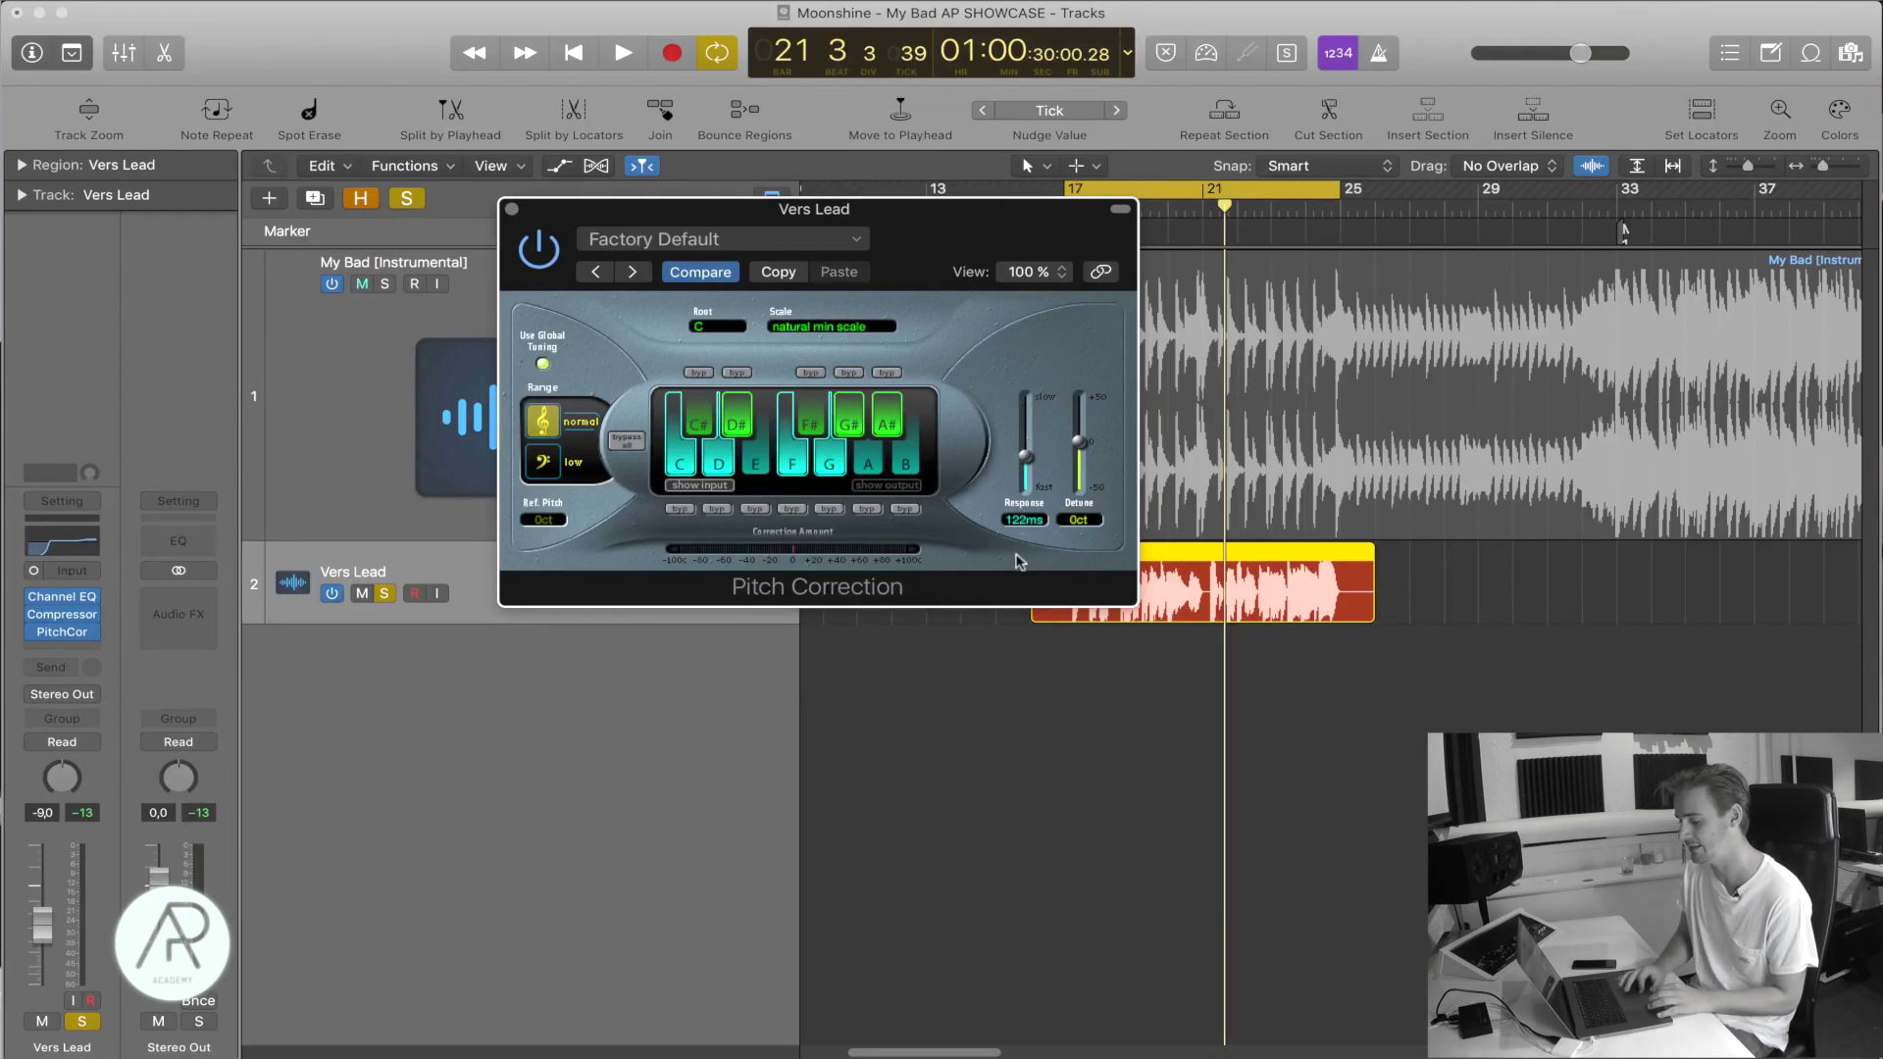
# Set the pitch correction response to 0 ms and listen to its effect on the vocal.
pyautogui.moveTo(1027, 459); pyautogui.dragTo(1010, 686)
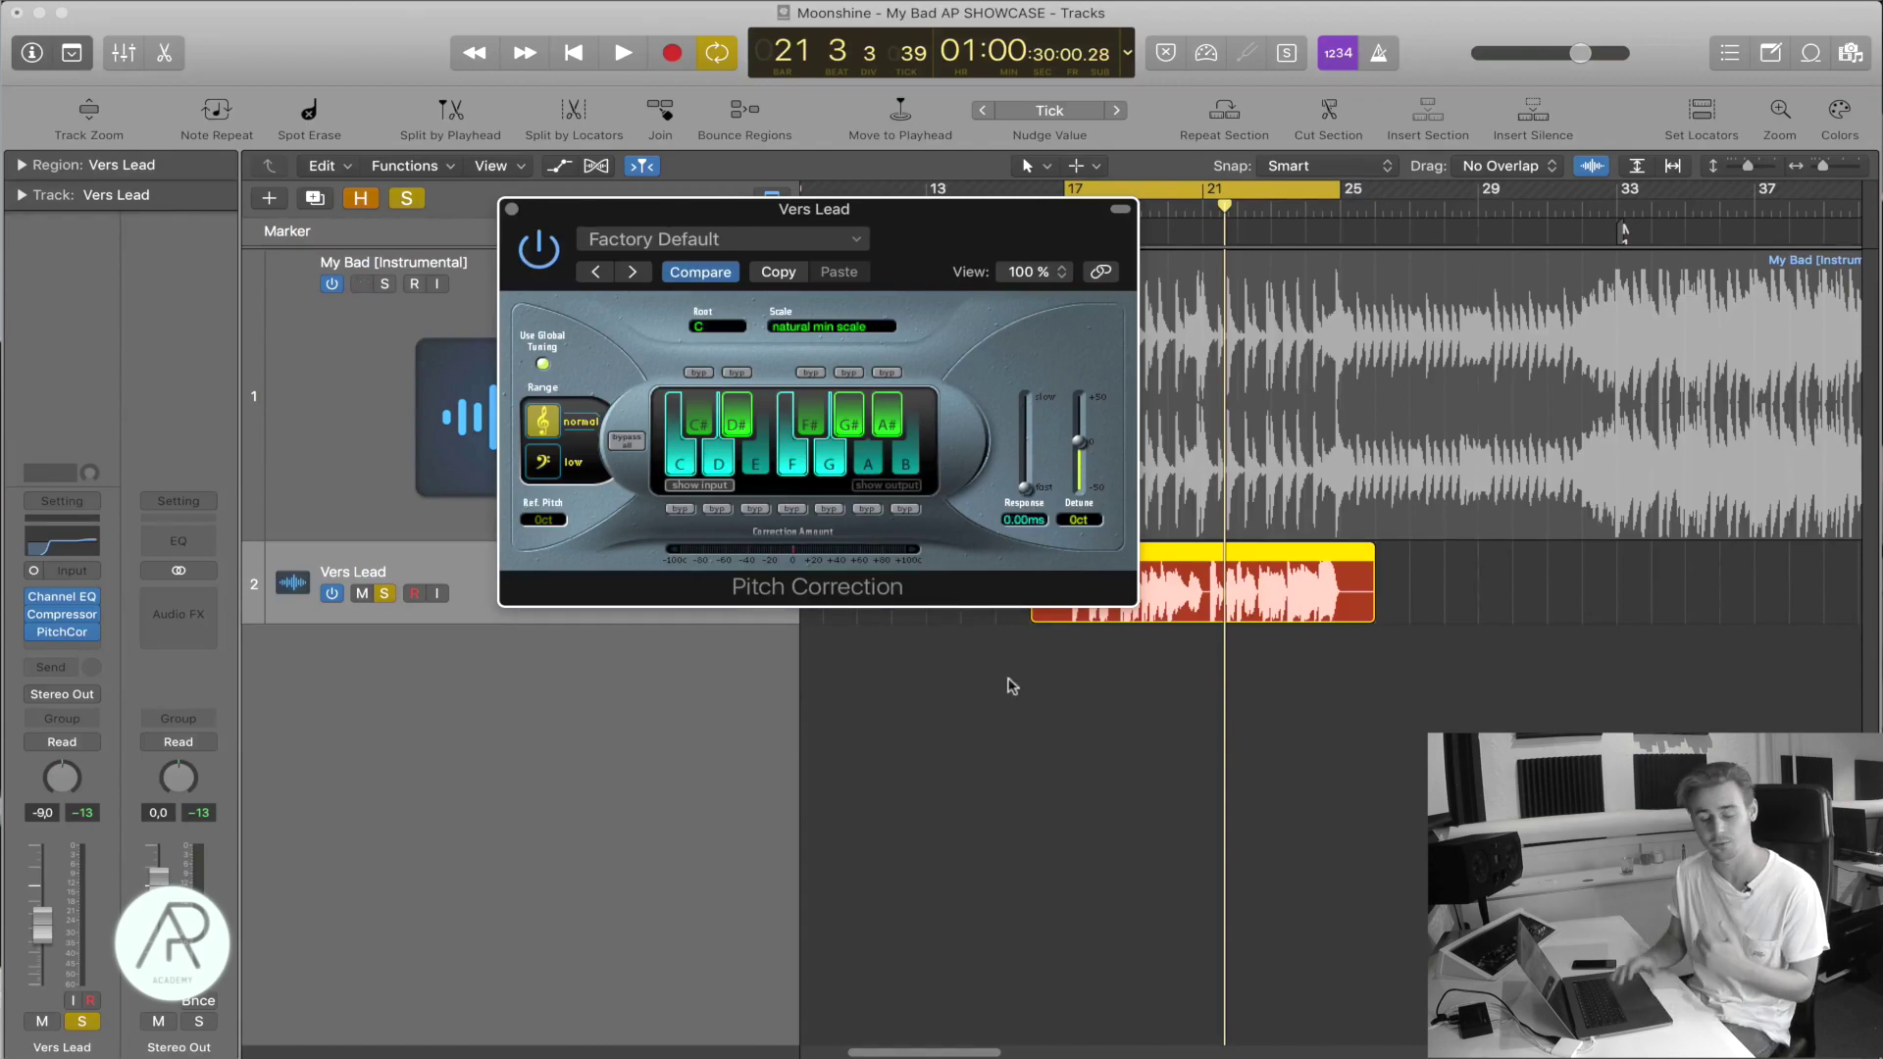
pyautogui.press('space')
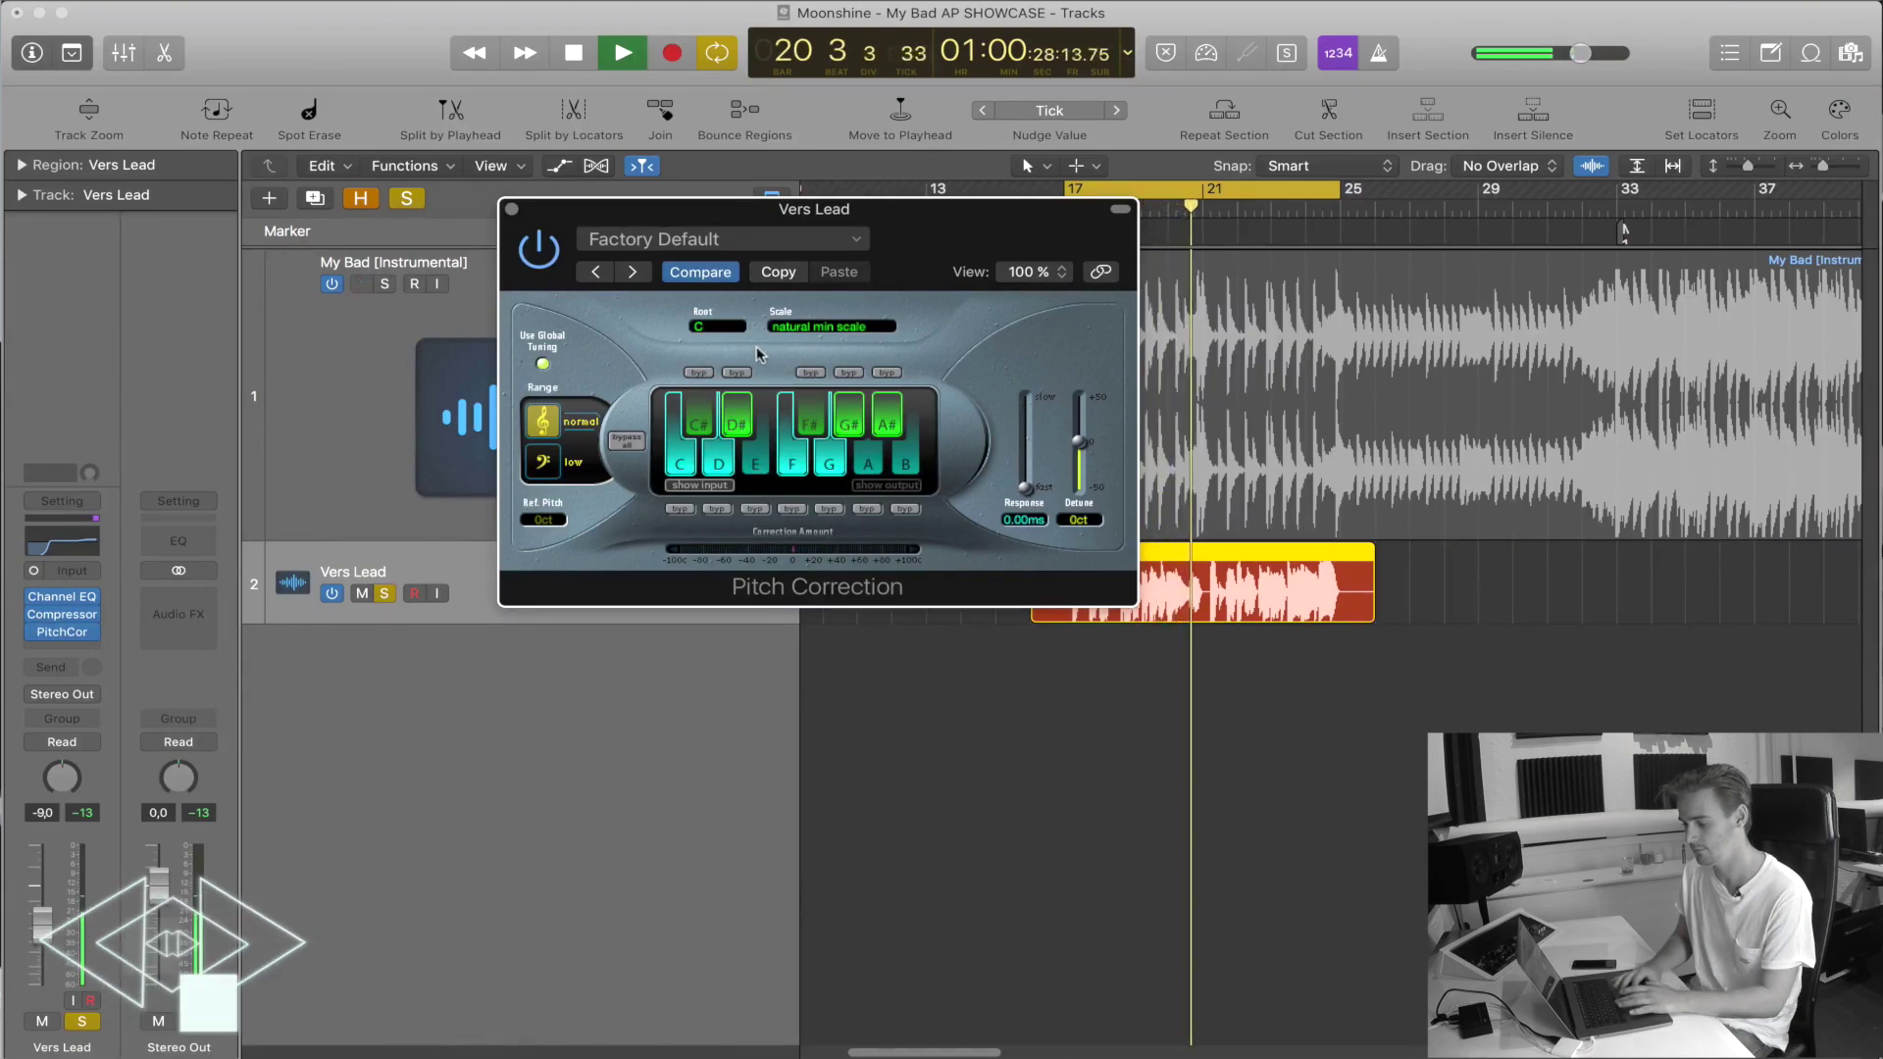
pyautogui.press('space')
# Try C# as the pitch correction root, listen to the vocal, and return the root to C.
pyautogui.click(698, 329)
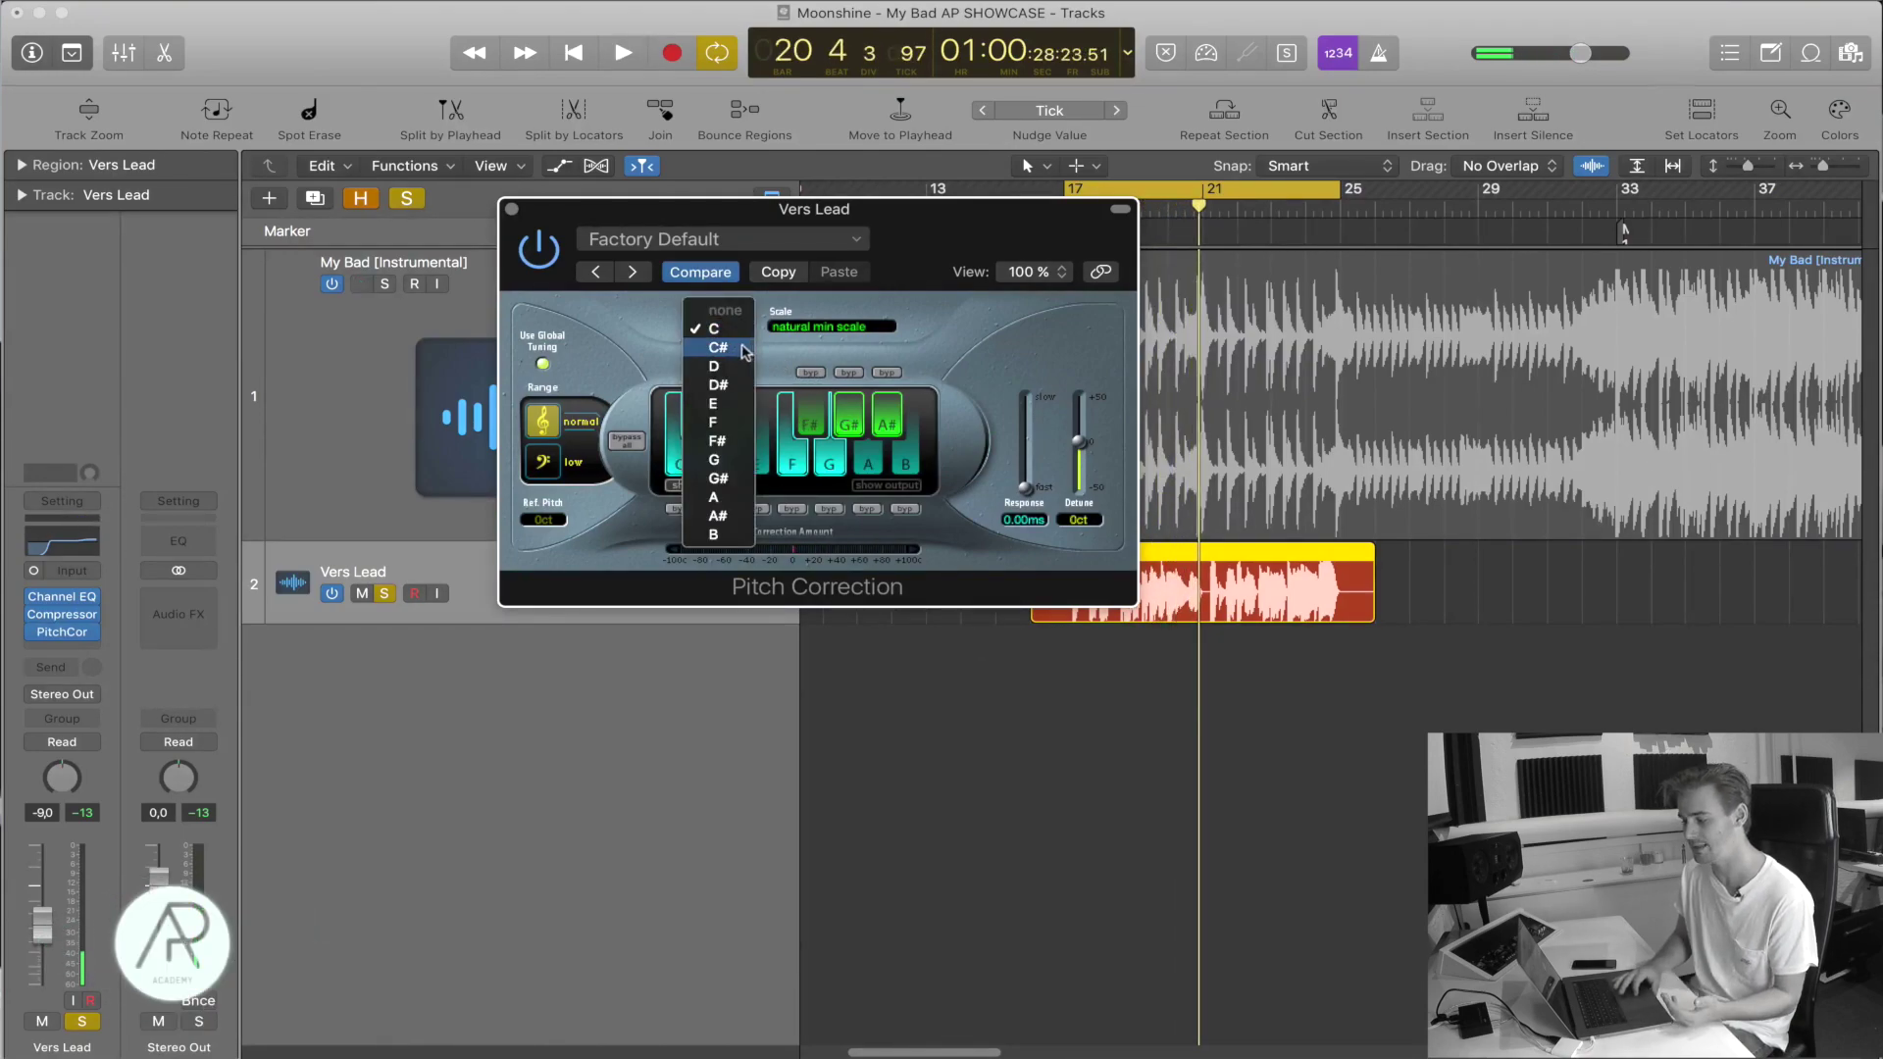
pyautogui.click(743, 349)
pyautogui.press('space')
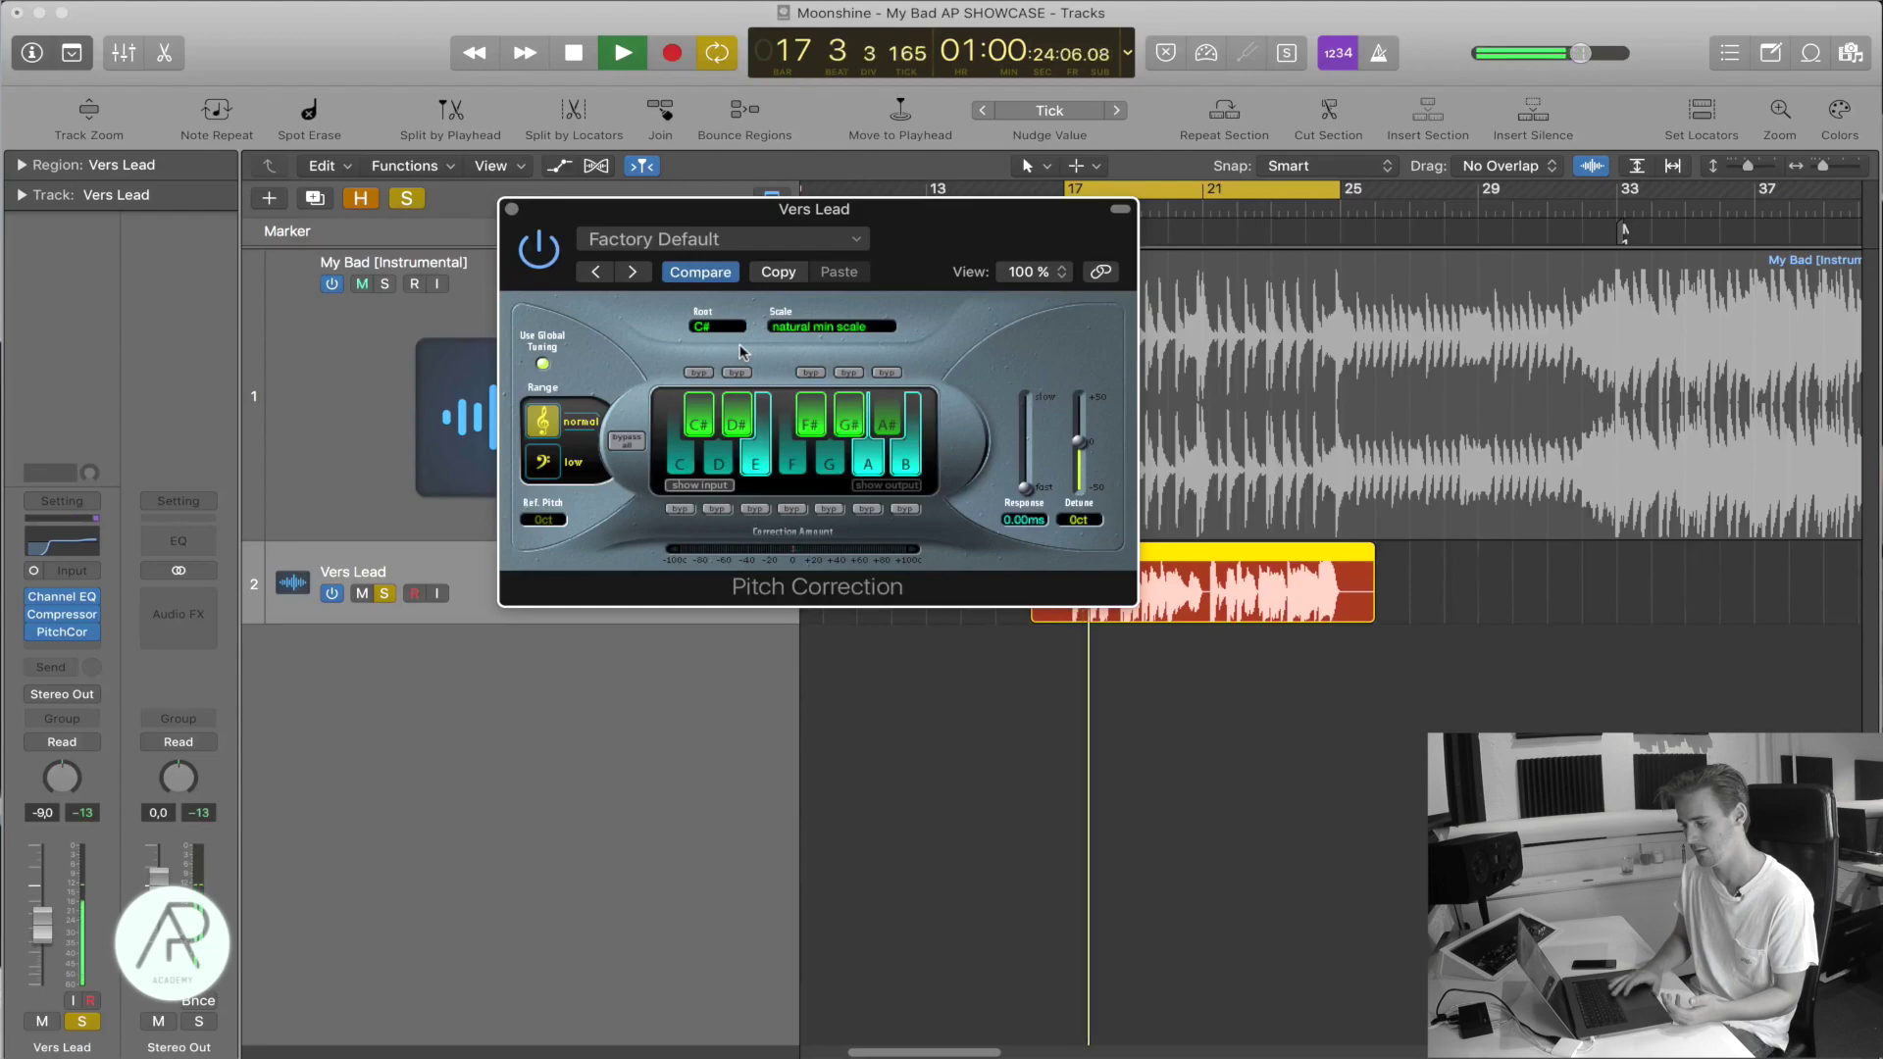
pyautogui.press('space')
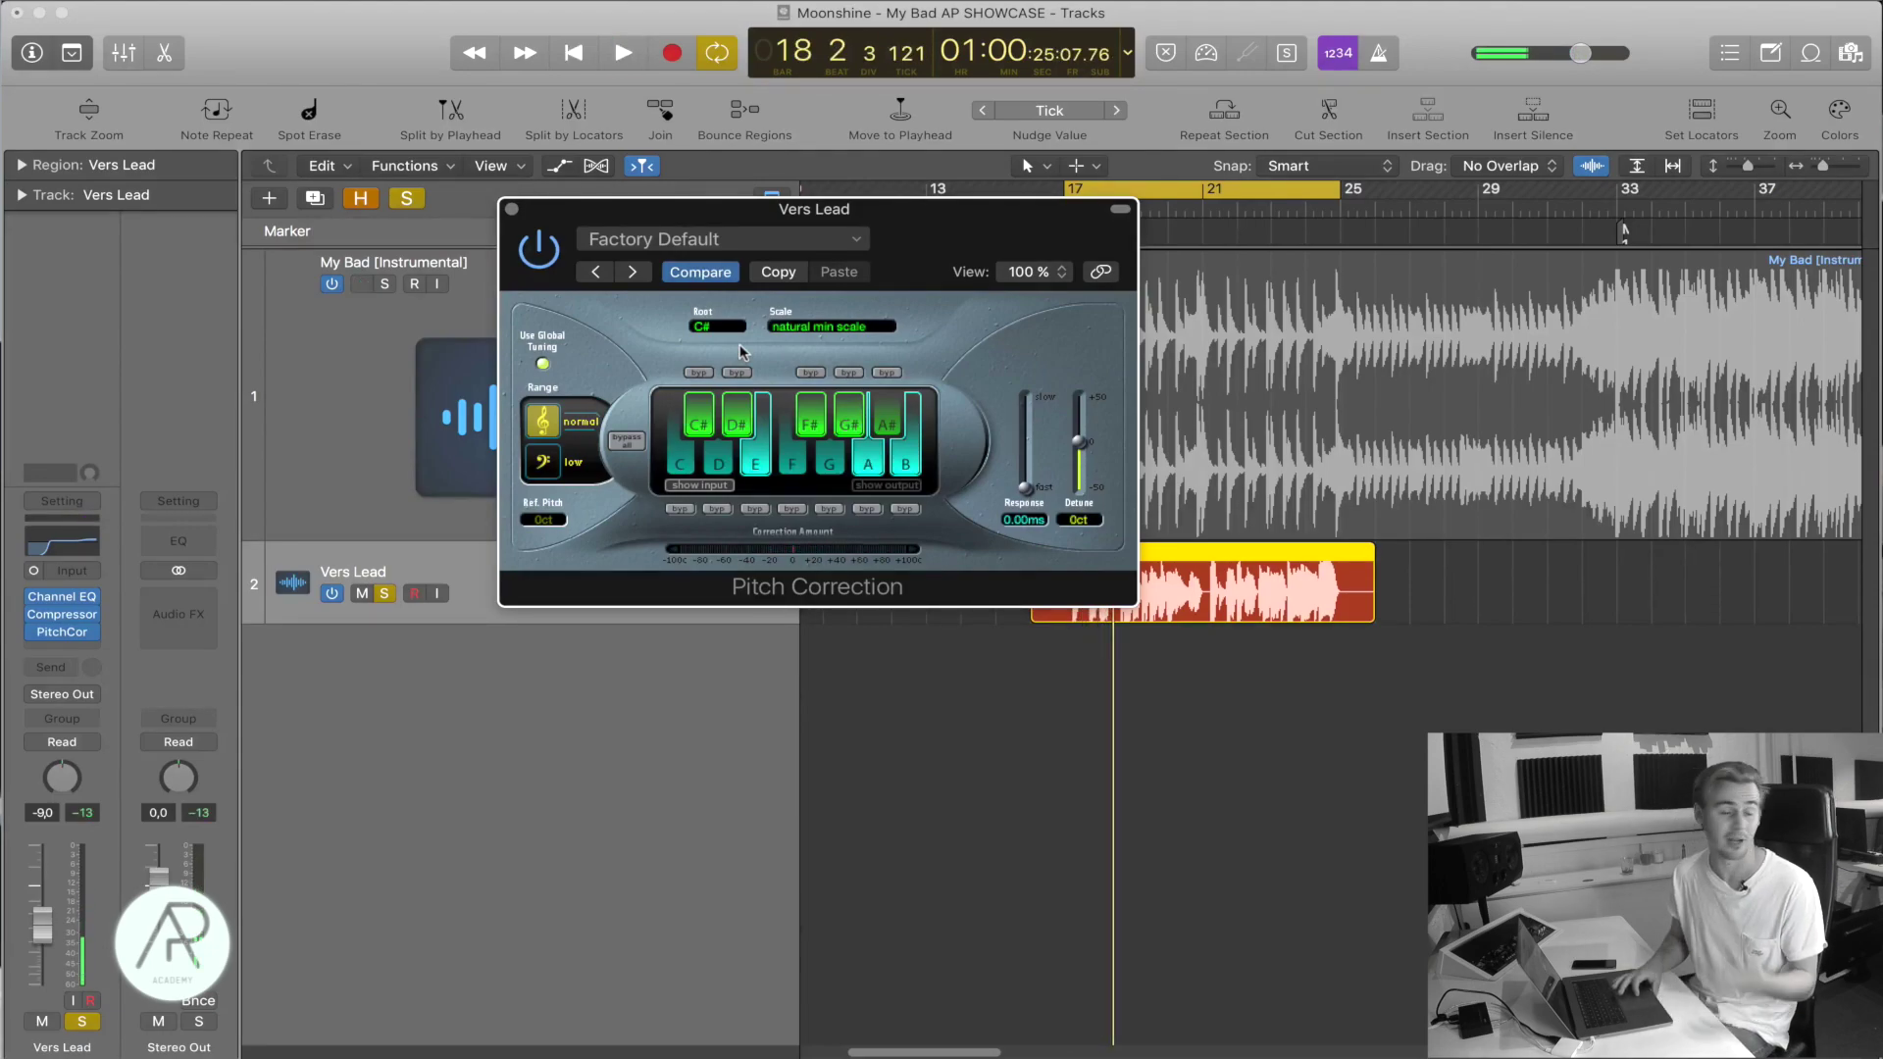
pyautogui.click(733, 338)
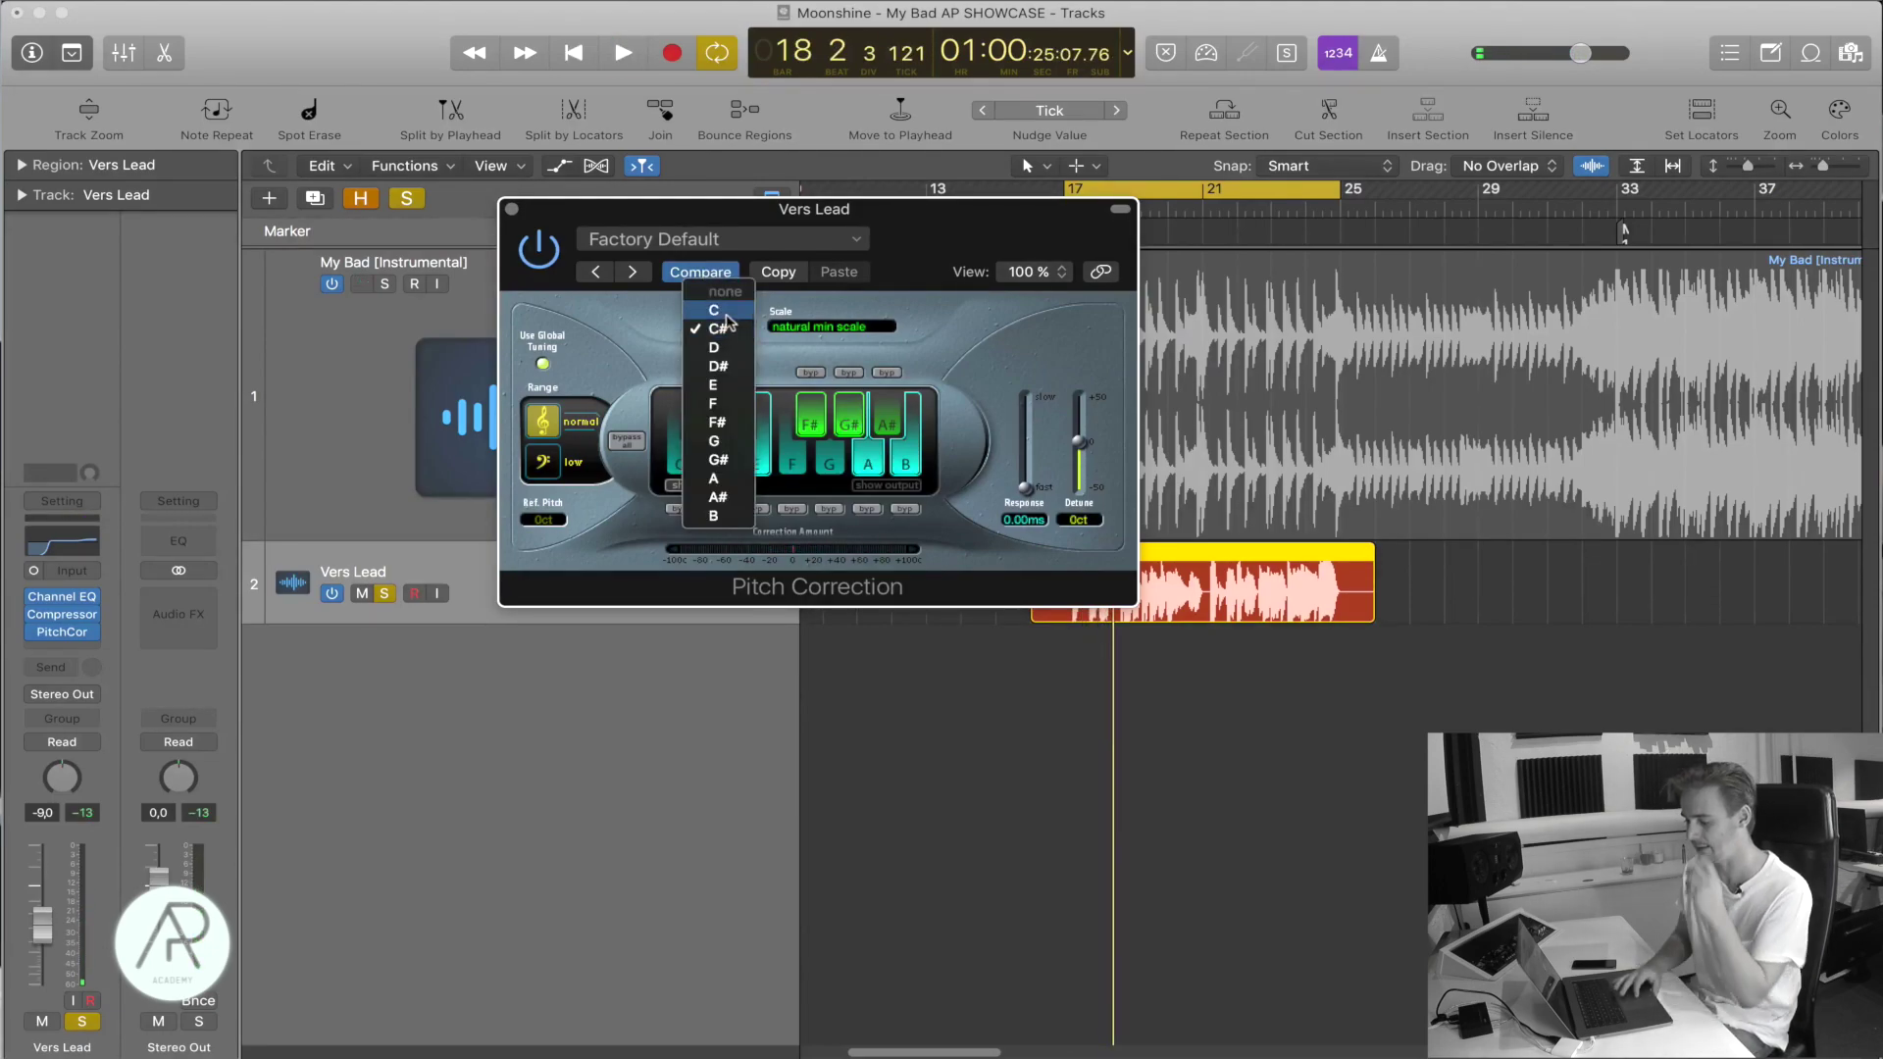
pyautogui.click(727, 320)
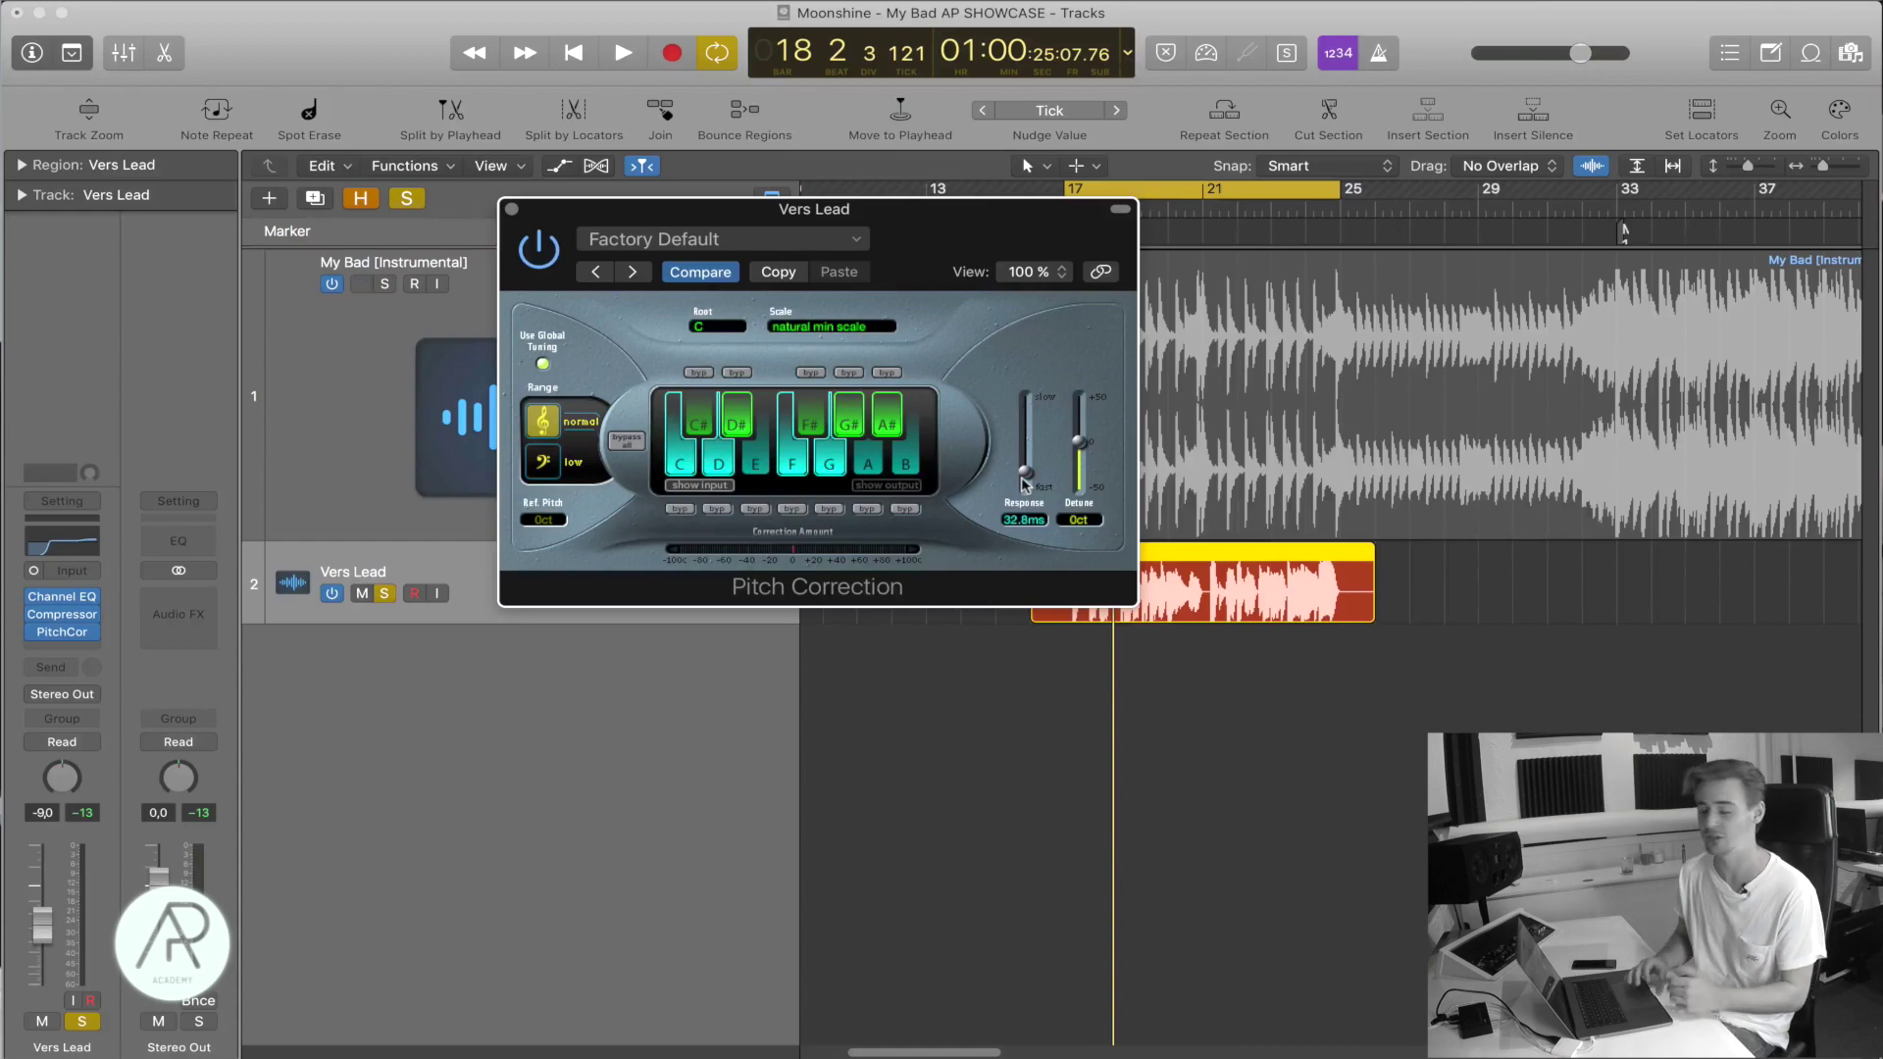
# Set the pitch correction response to about 29 ms while listening to the vocal, and close the plug-in.
pyautogui.press('space')
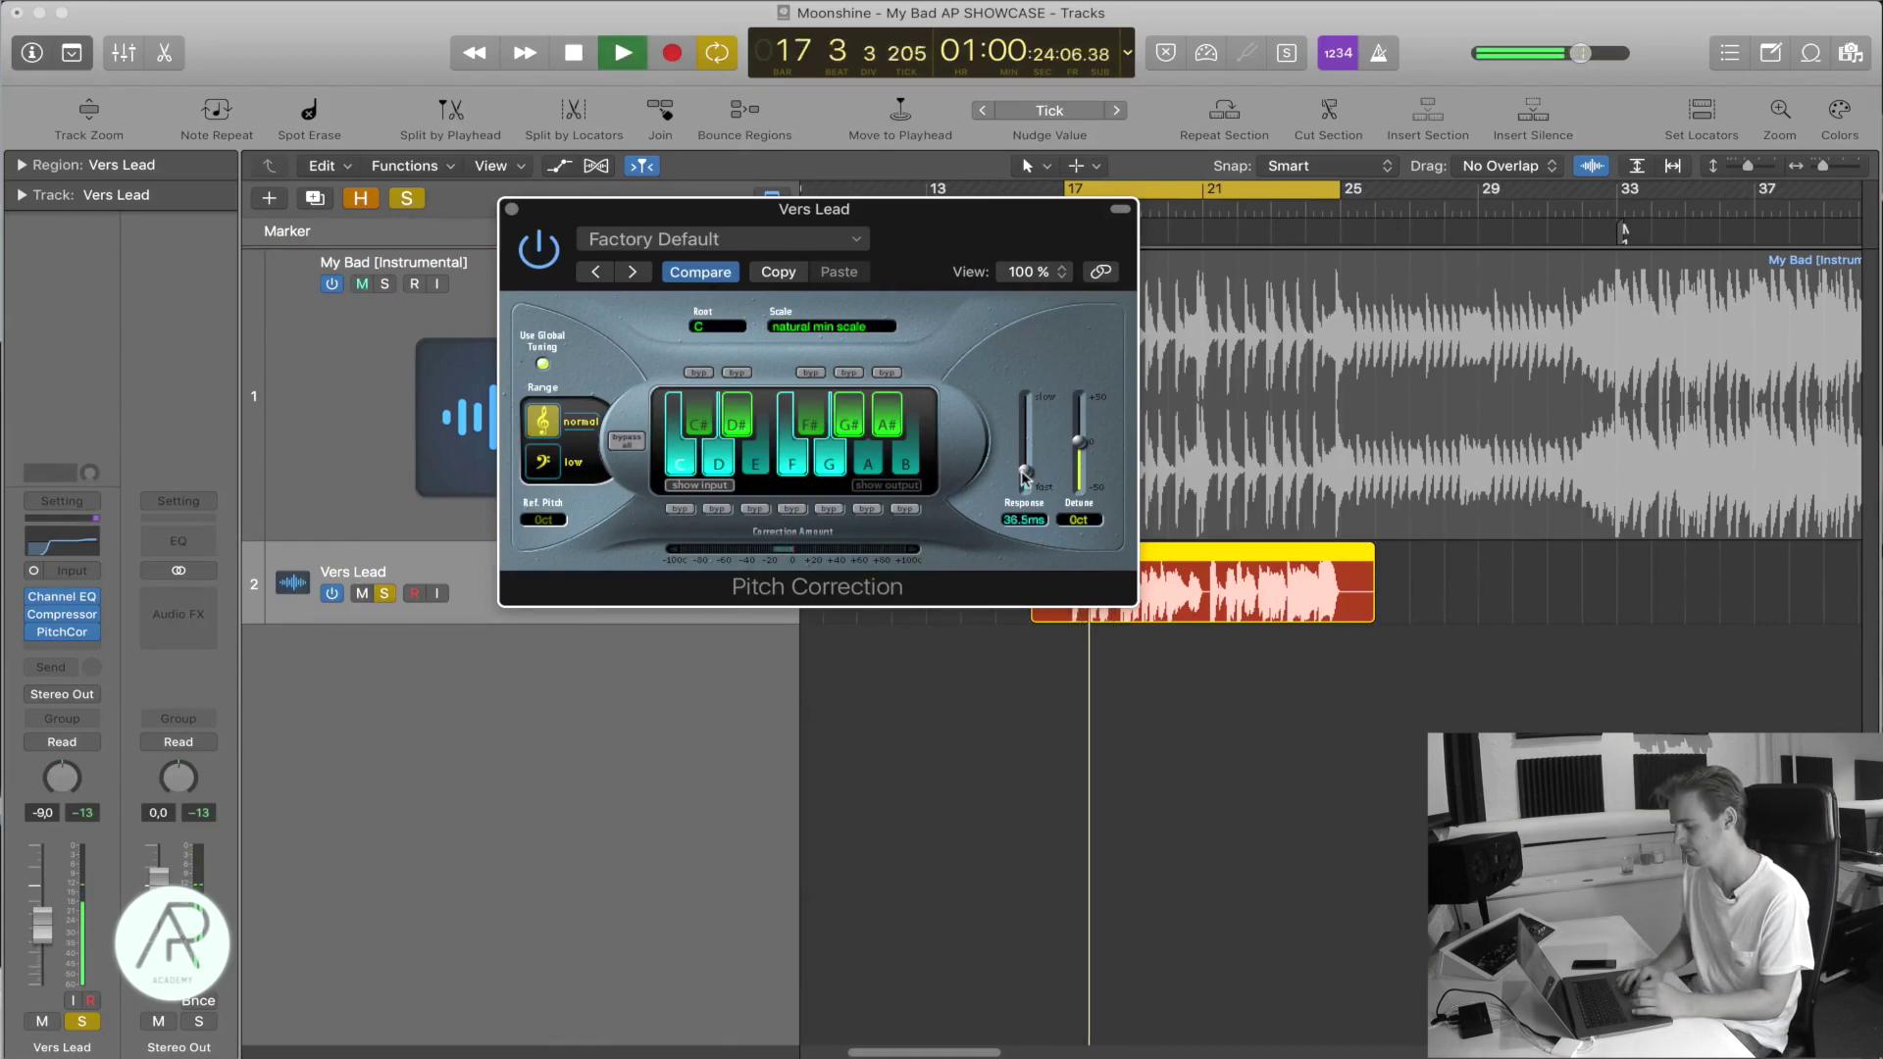
pyautogui.moveTo(1023, 480); pyautogui.dragTo(1024, 481)
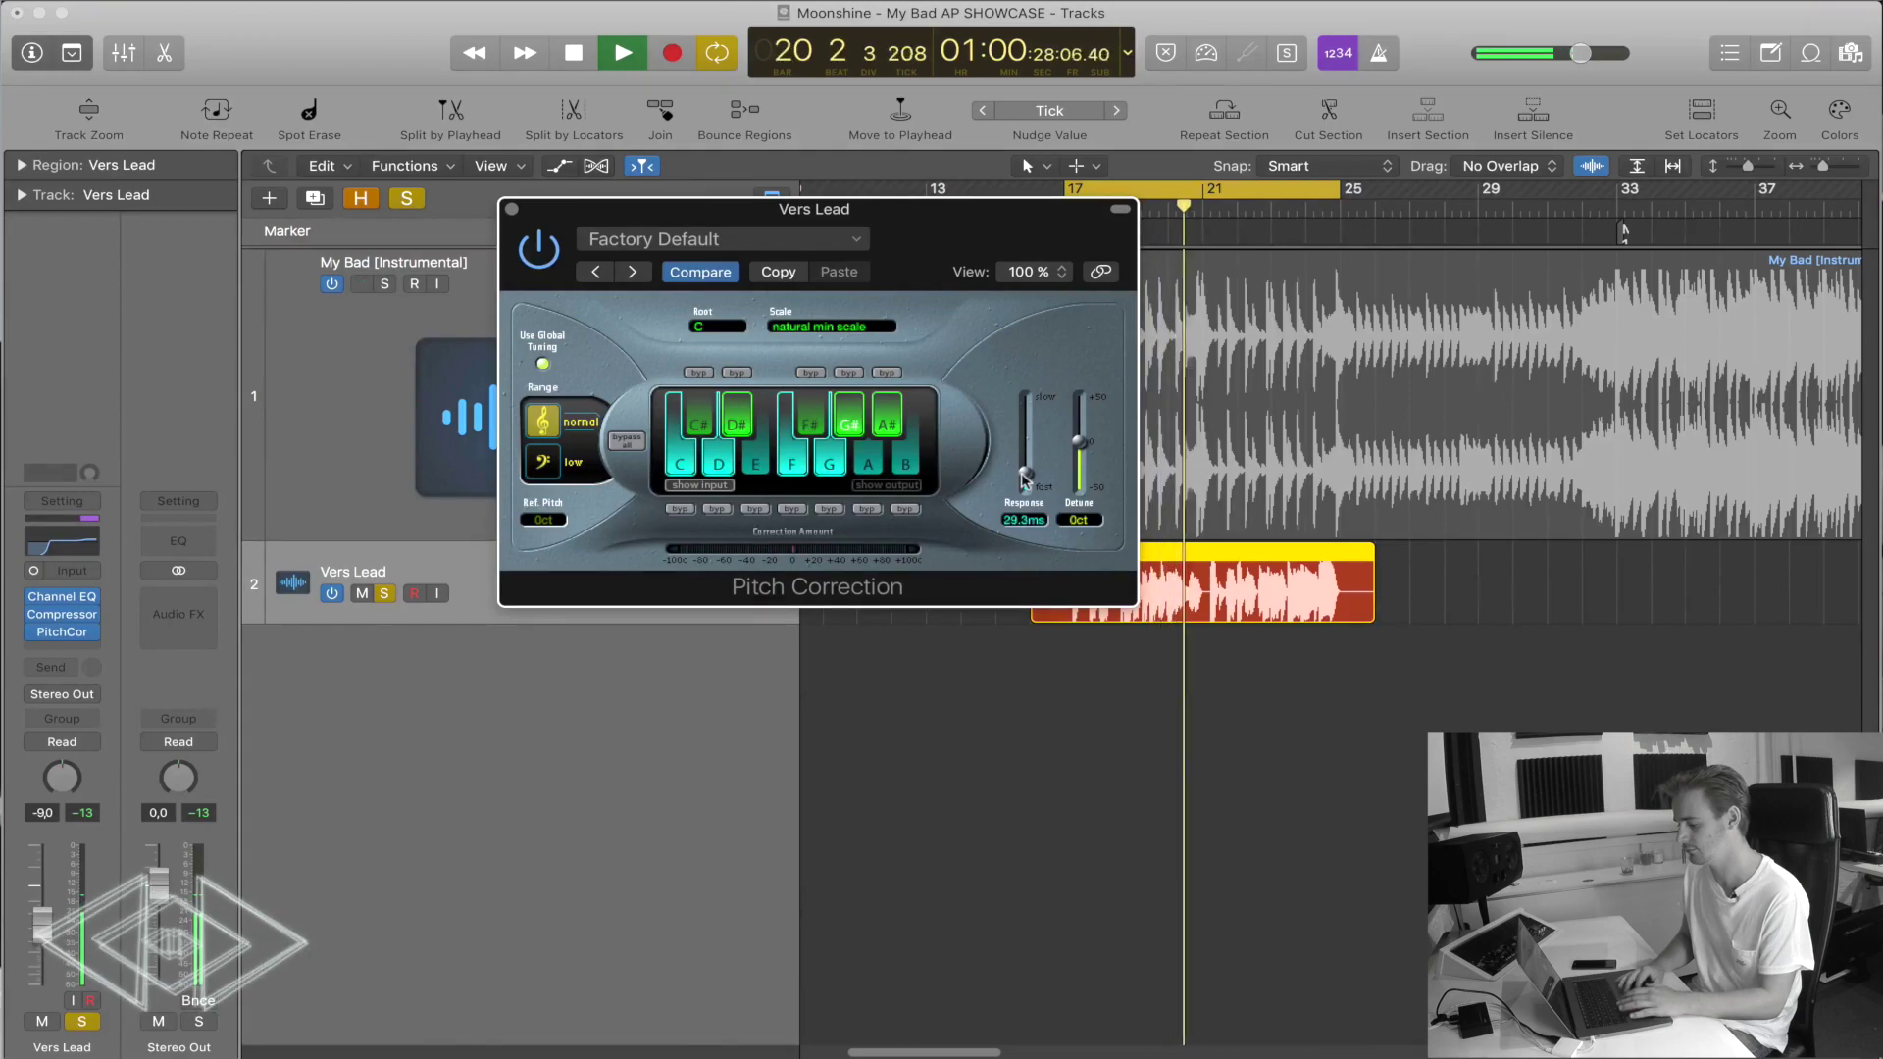
pyautogui.press('space')
pyautogui.click(511, 210)
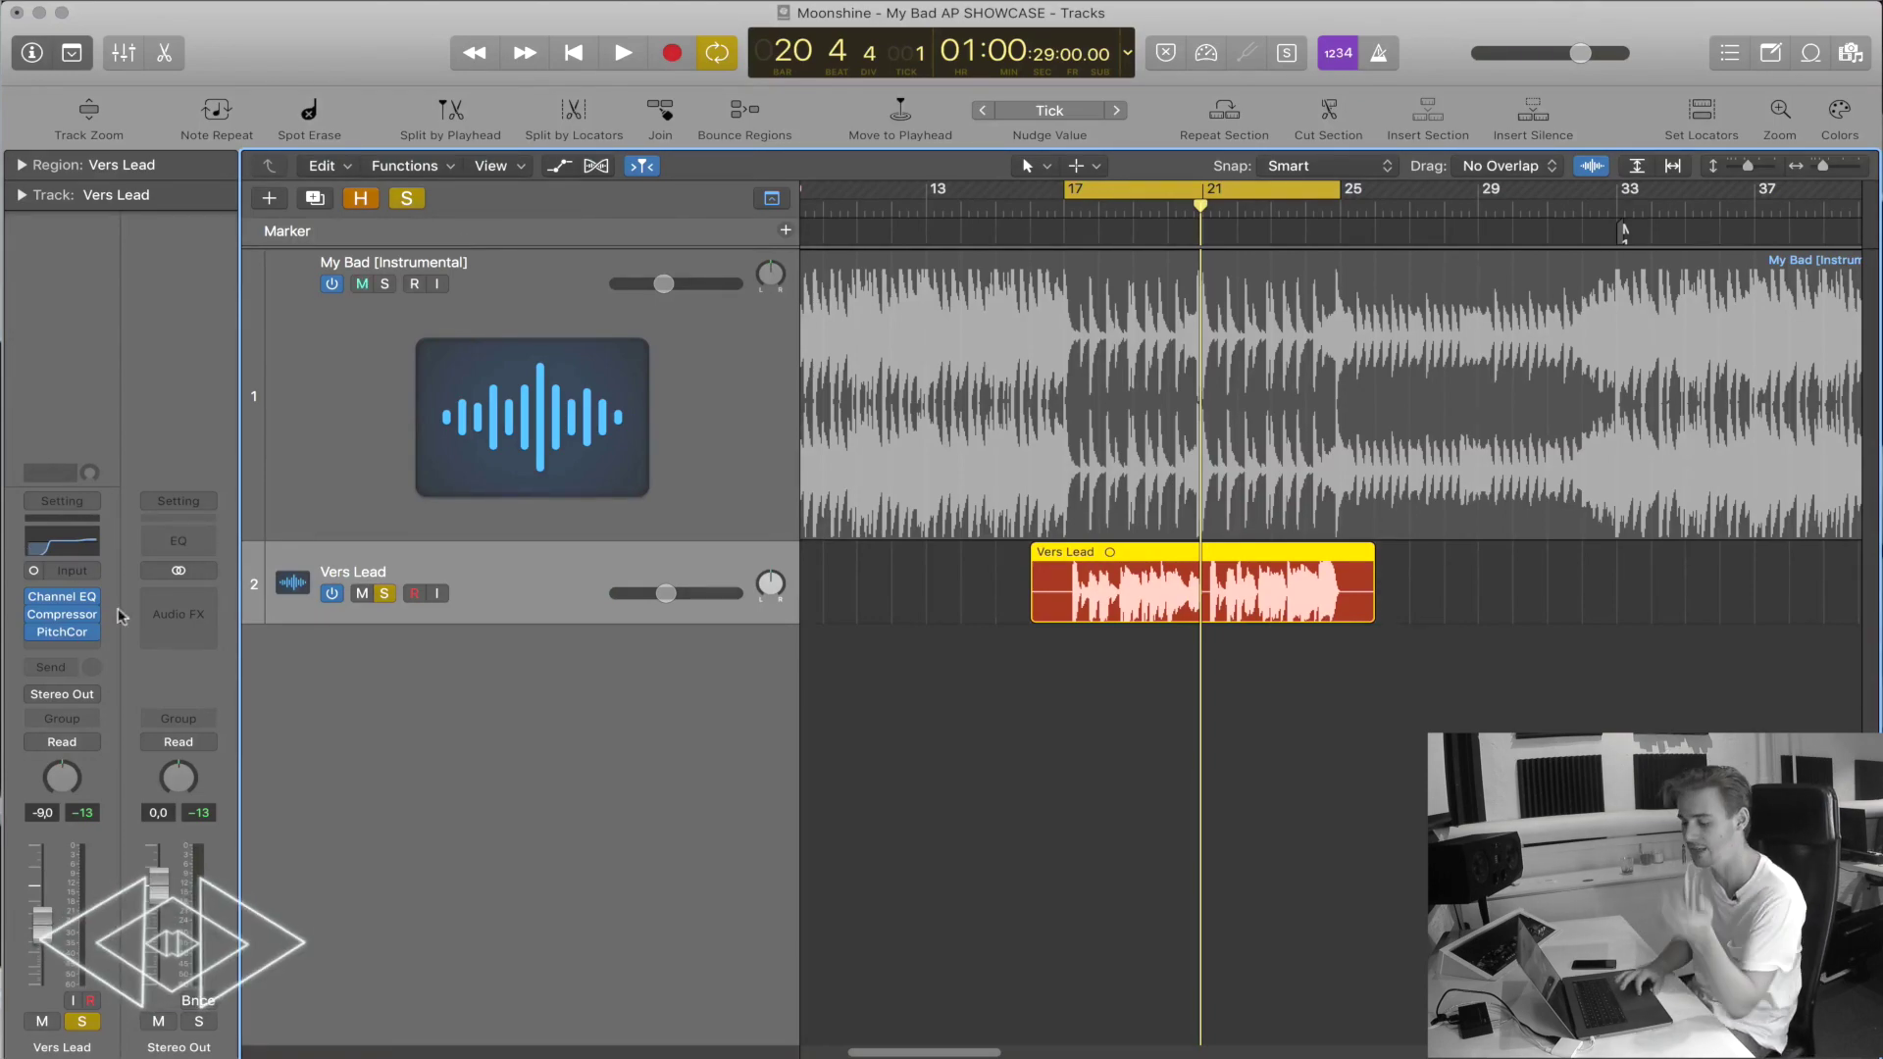
# Insert a mono DeEsser after the pitch correction on the Vers Lead track and move its window clear of the channel strip.
pyautogui.click(90, 649)
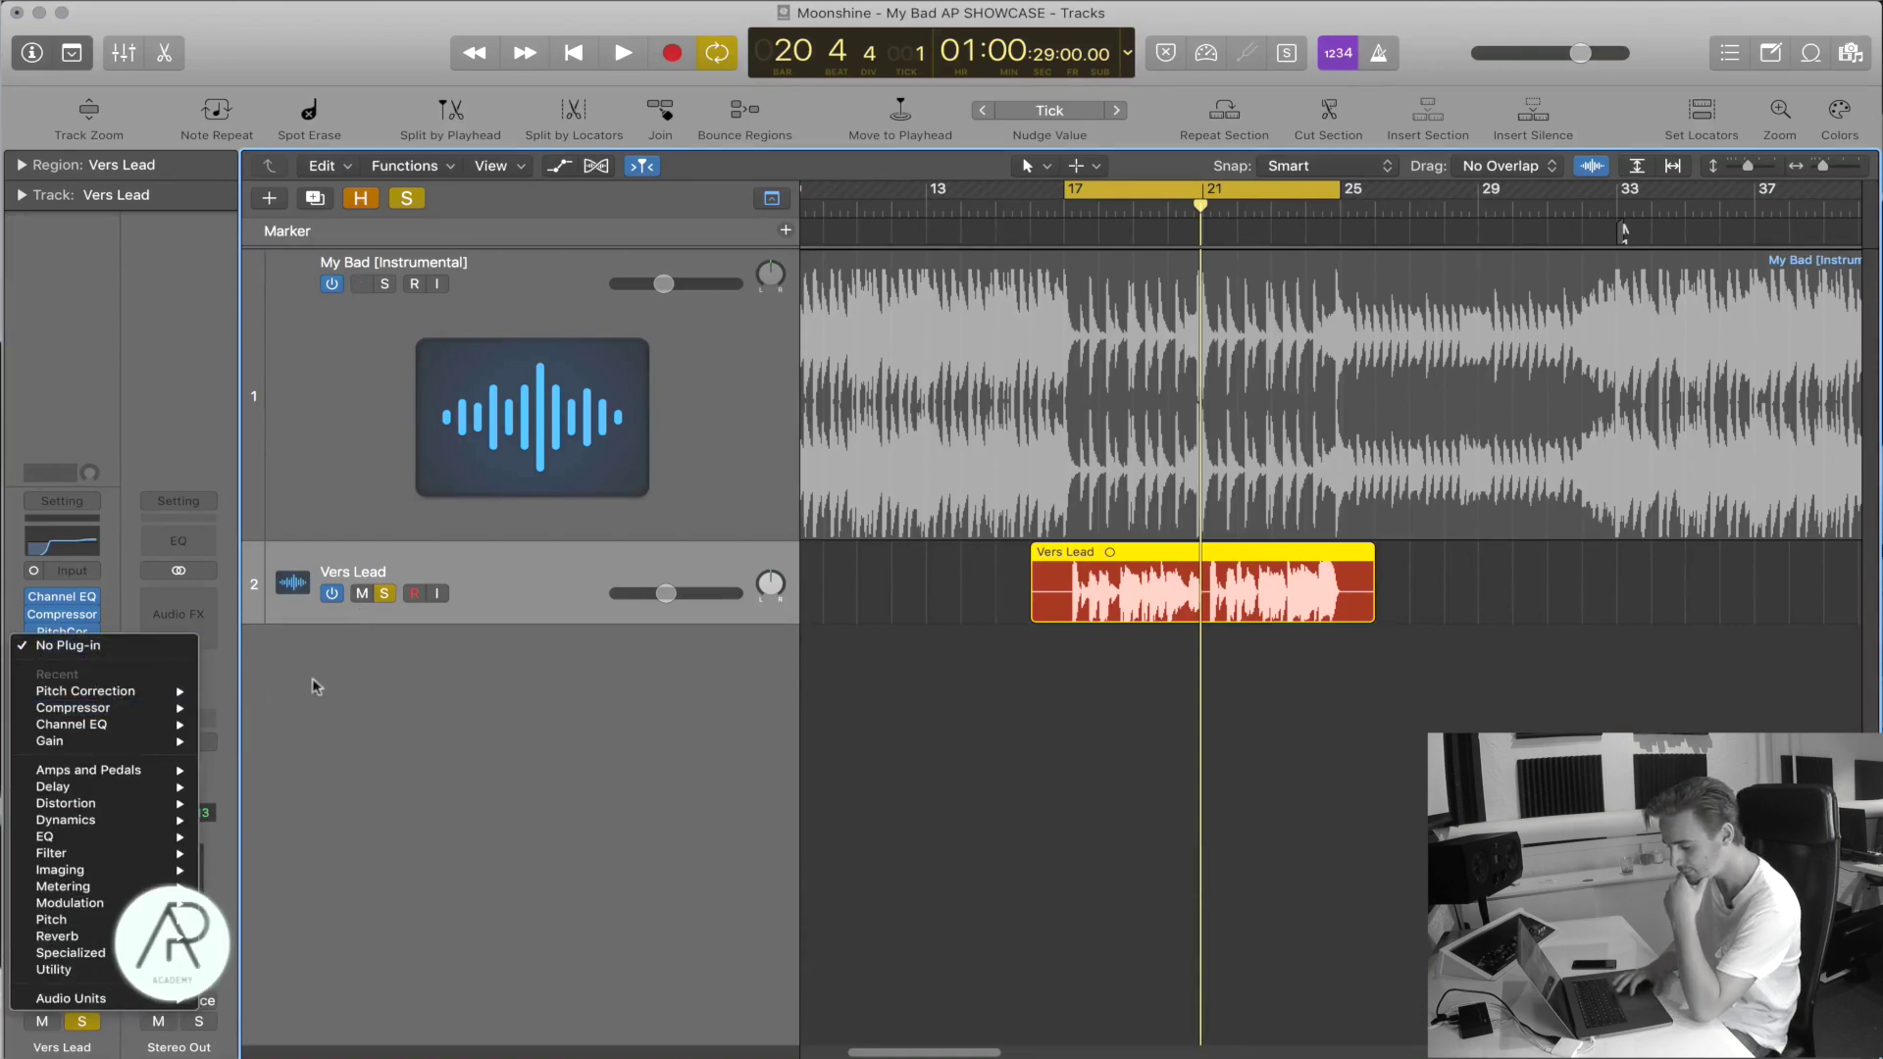
pyautogui.moveTo(71, 952)
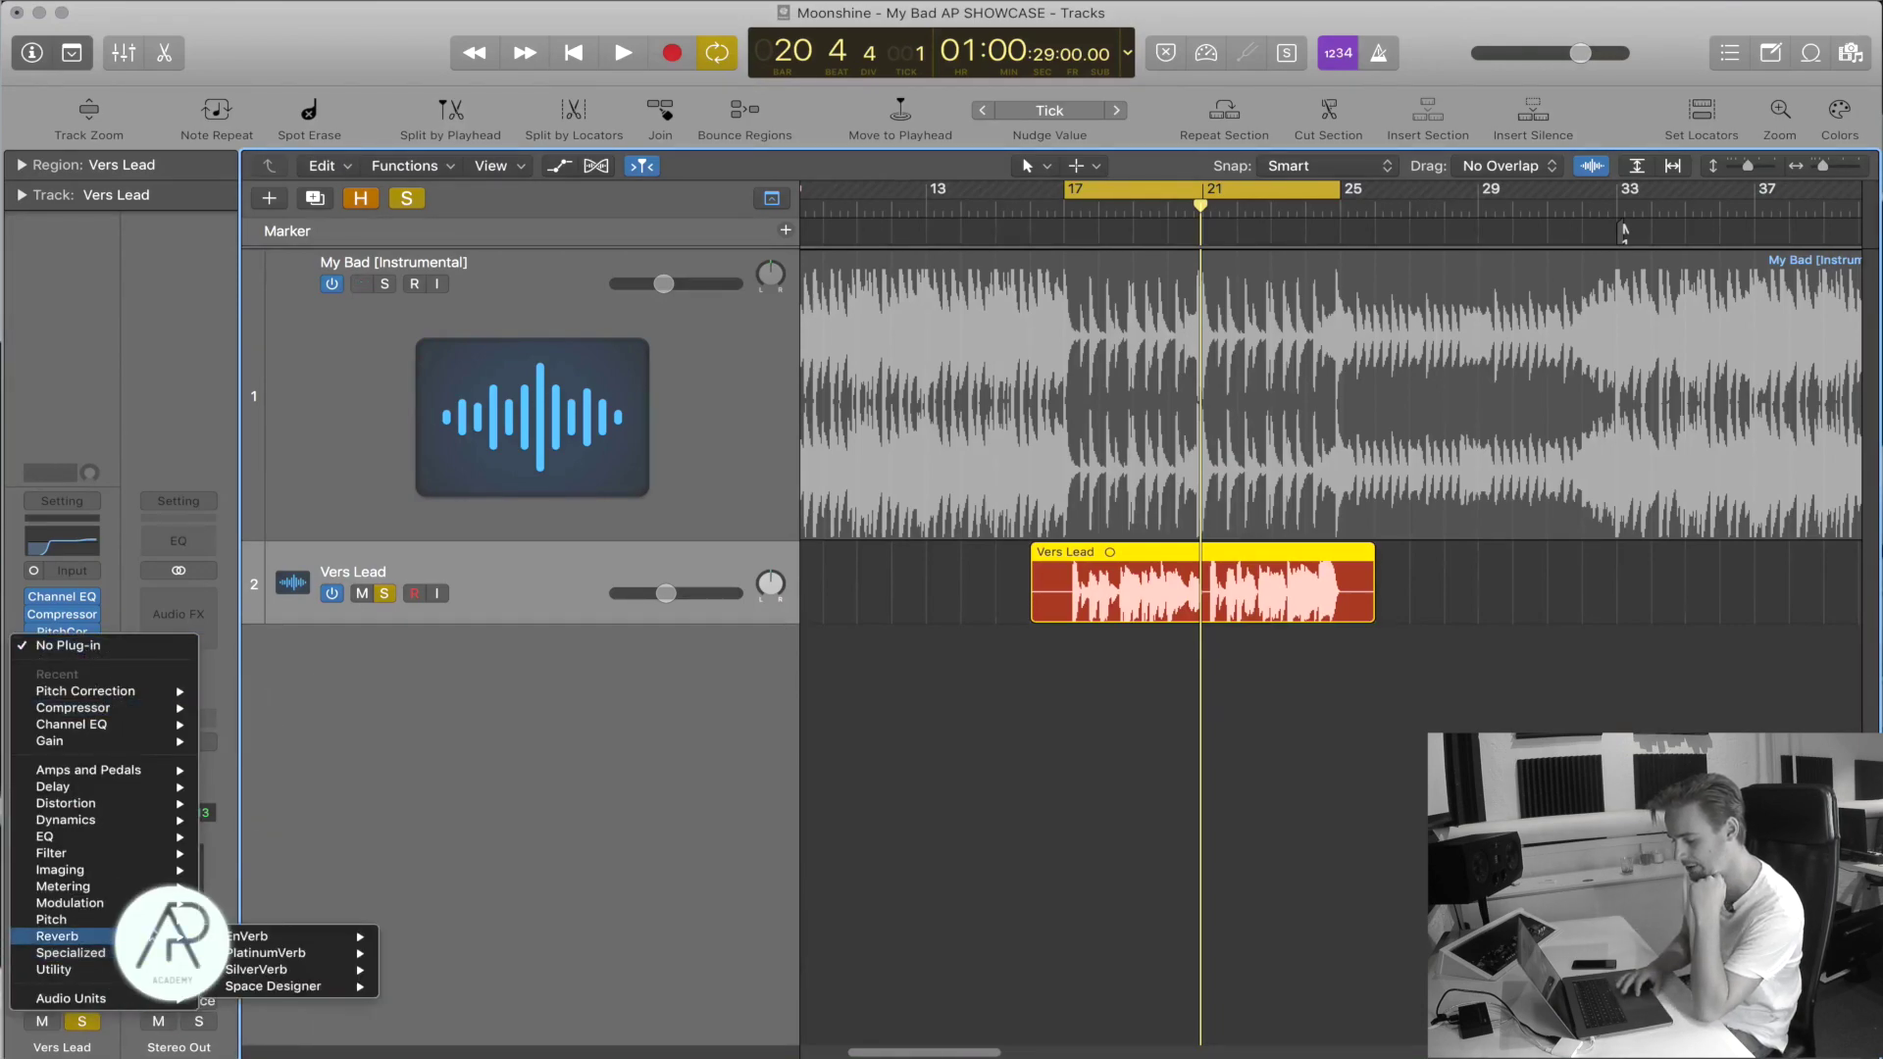
pyautogui.moveTo(145, 886)
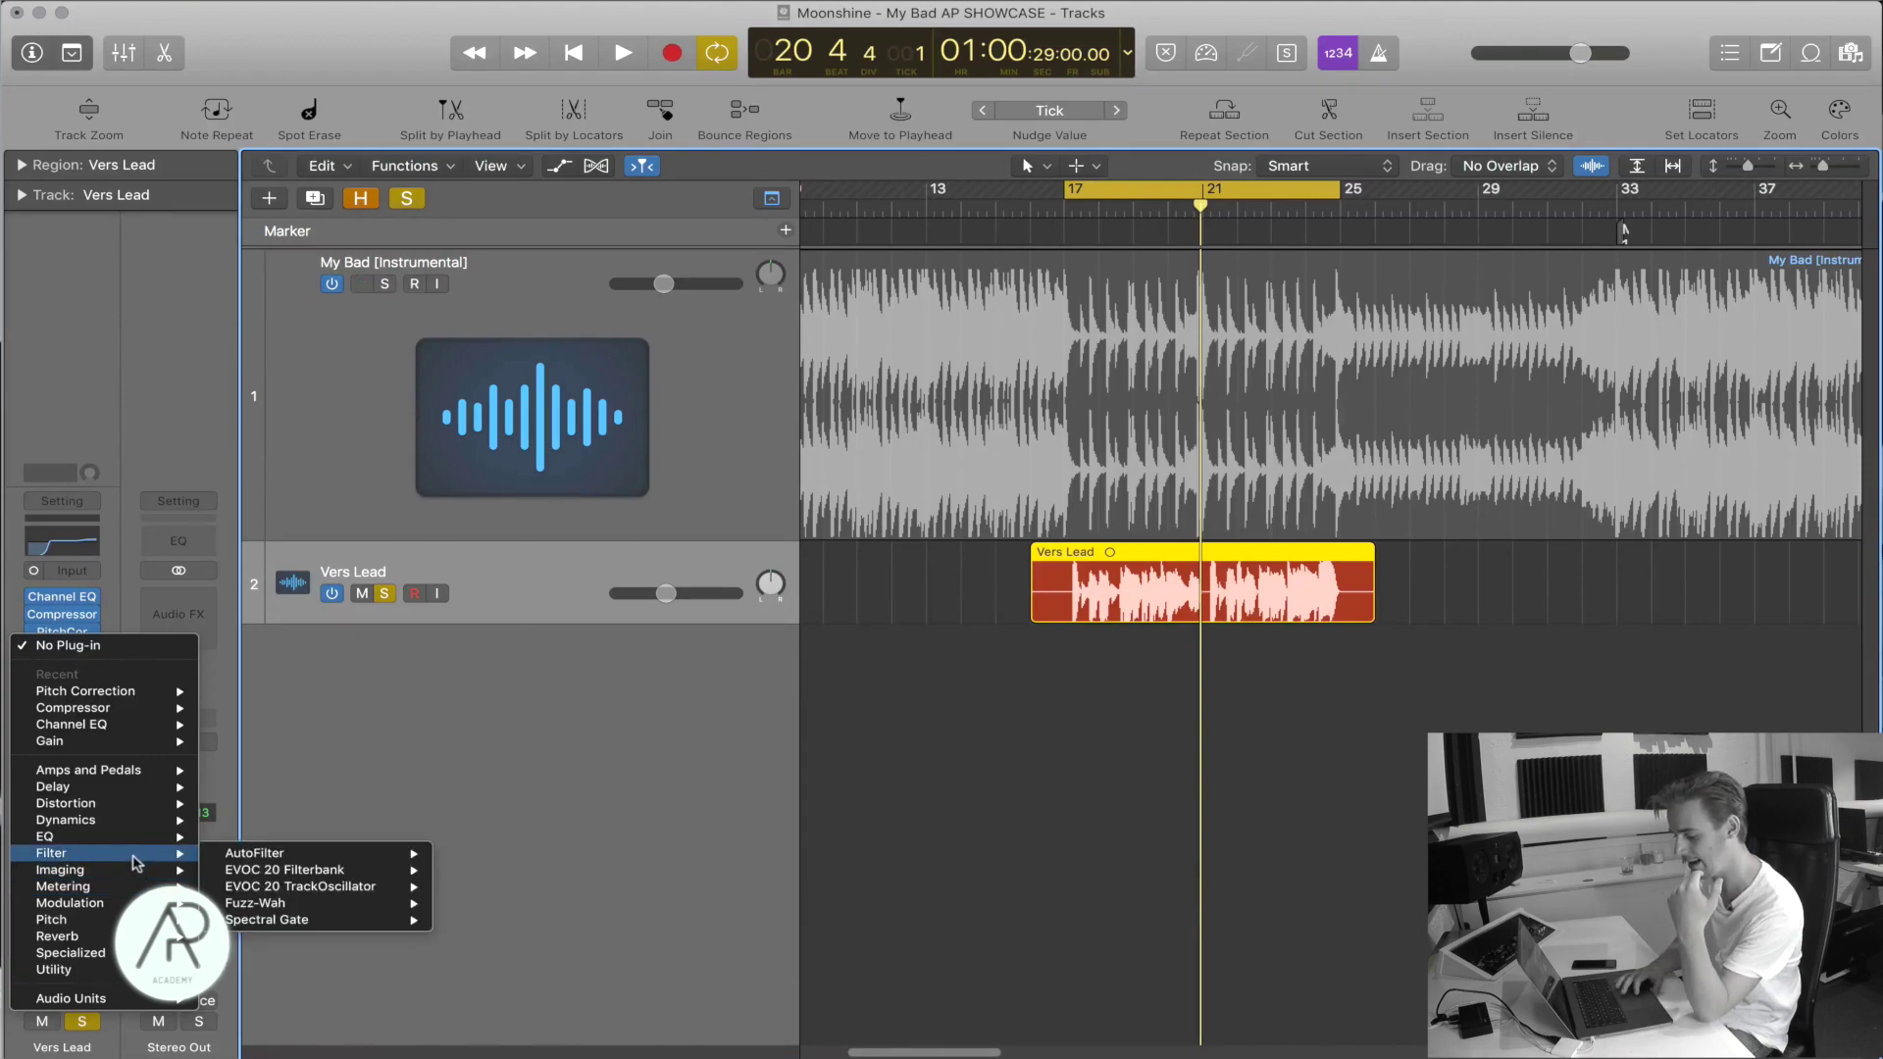
pyautogui.moveTo(136, 820)
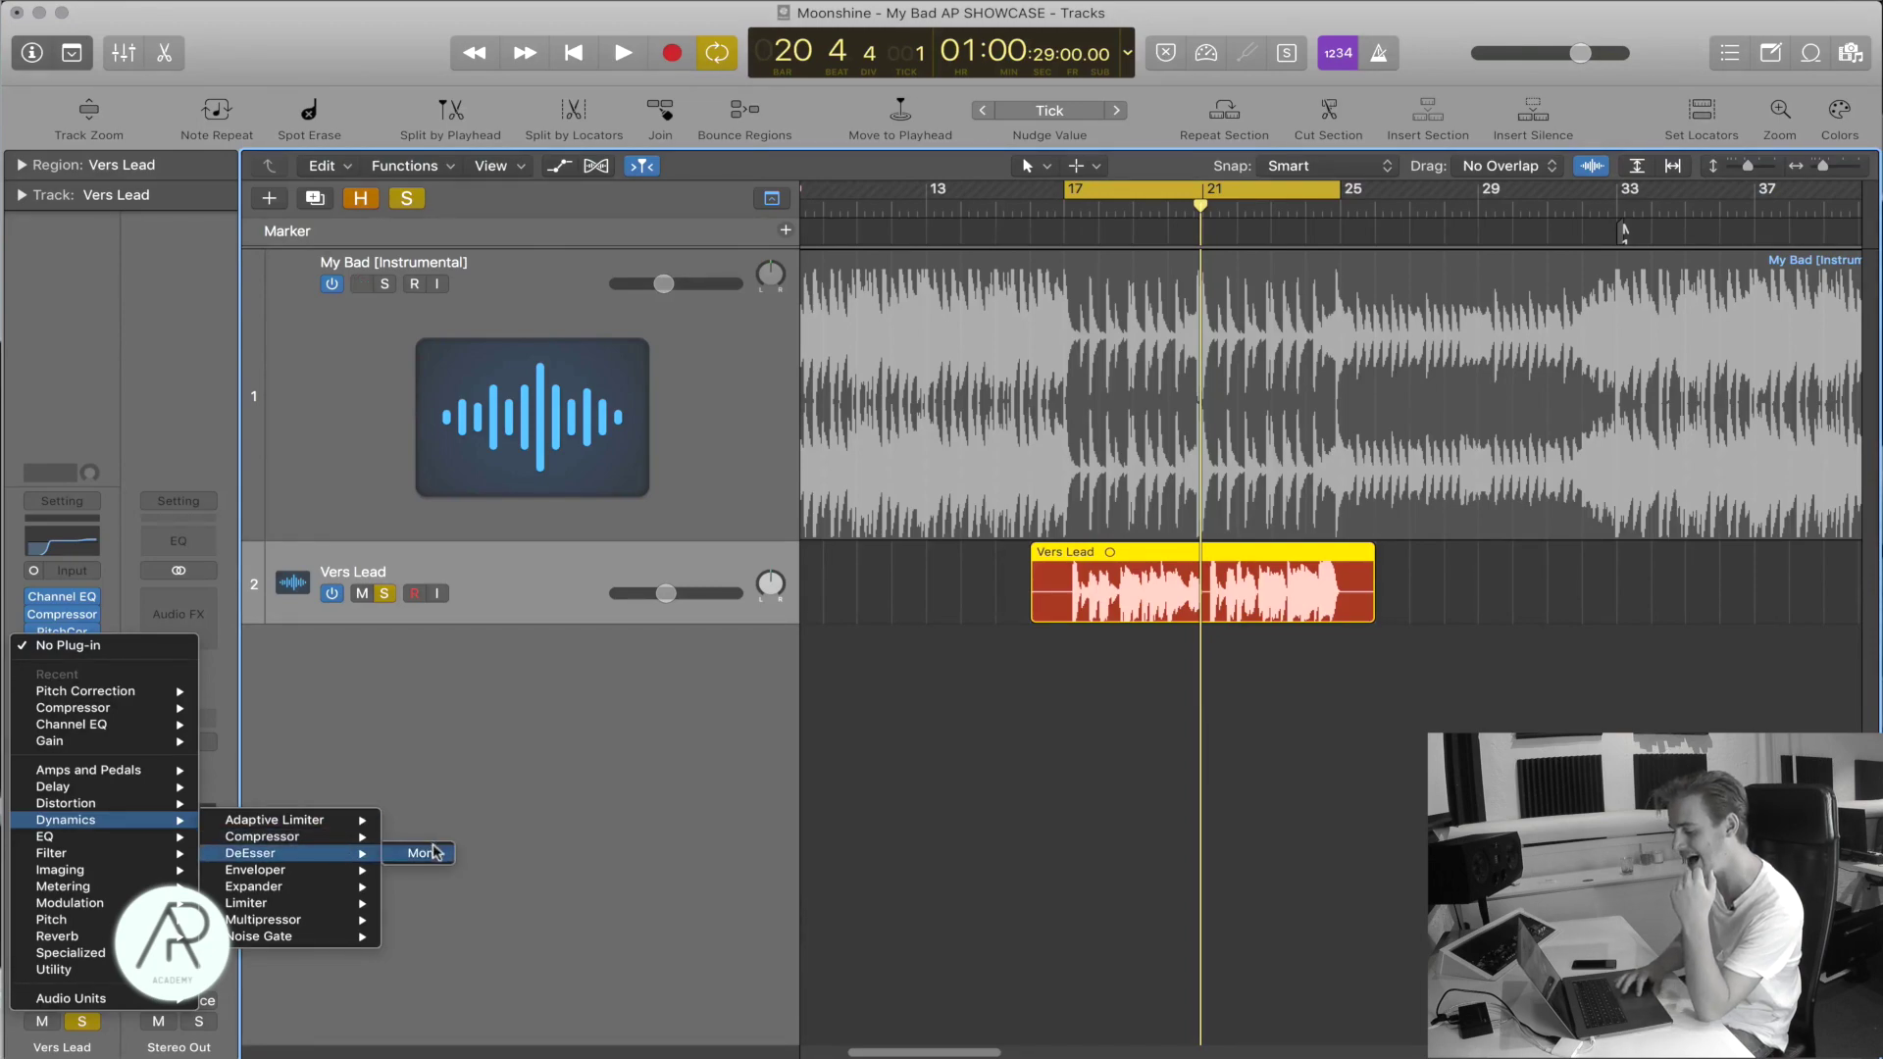
pyautogui.click(435, 852)
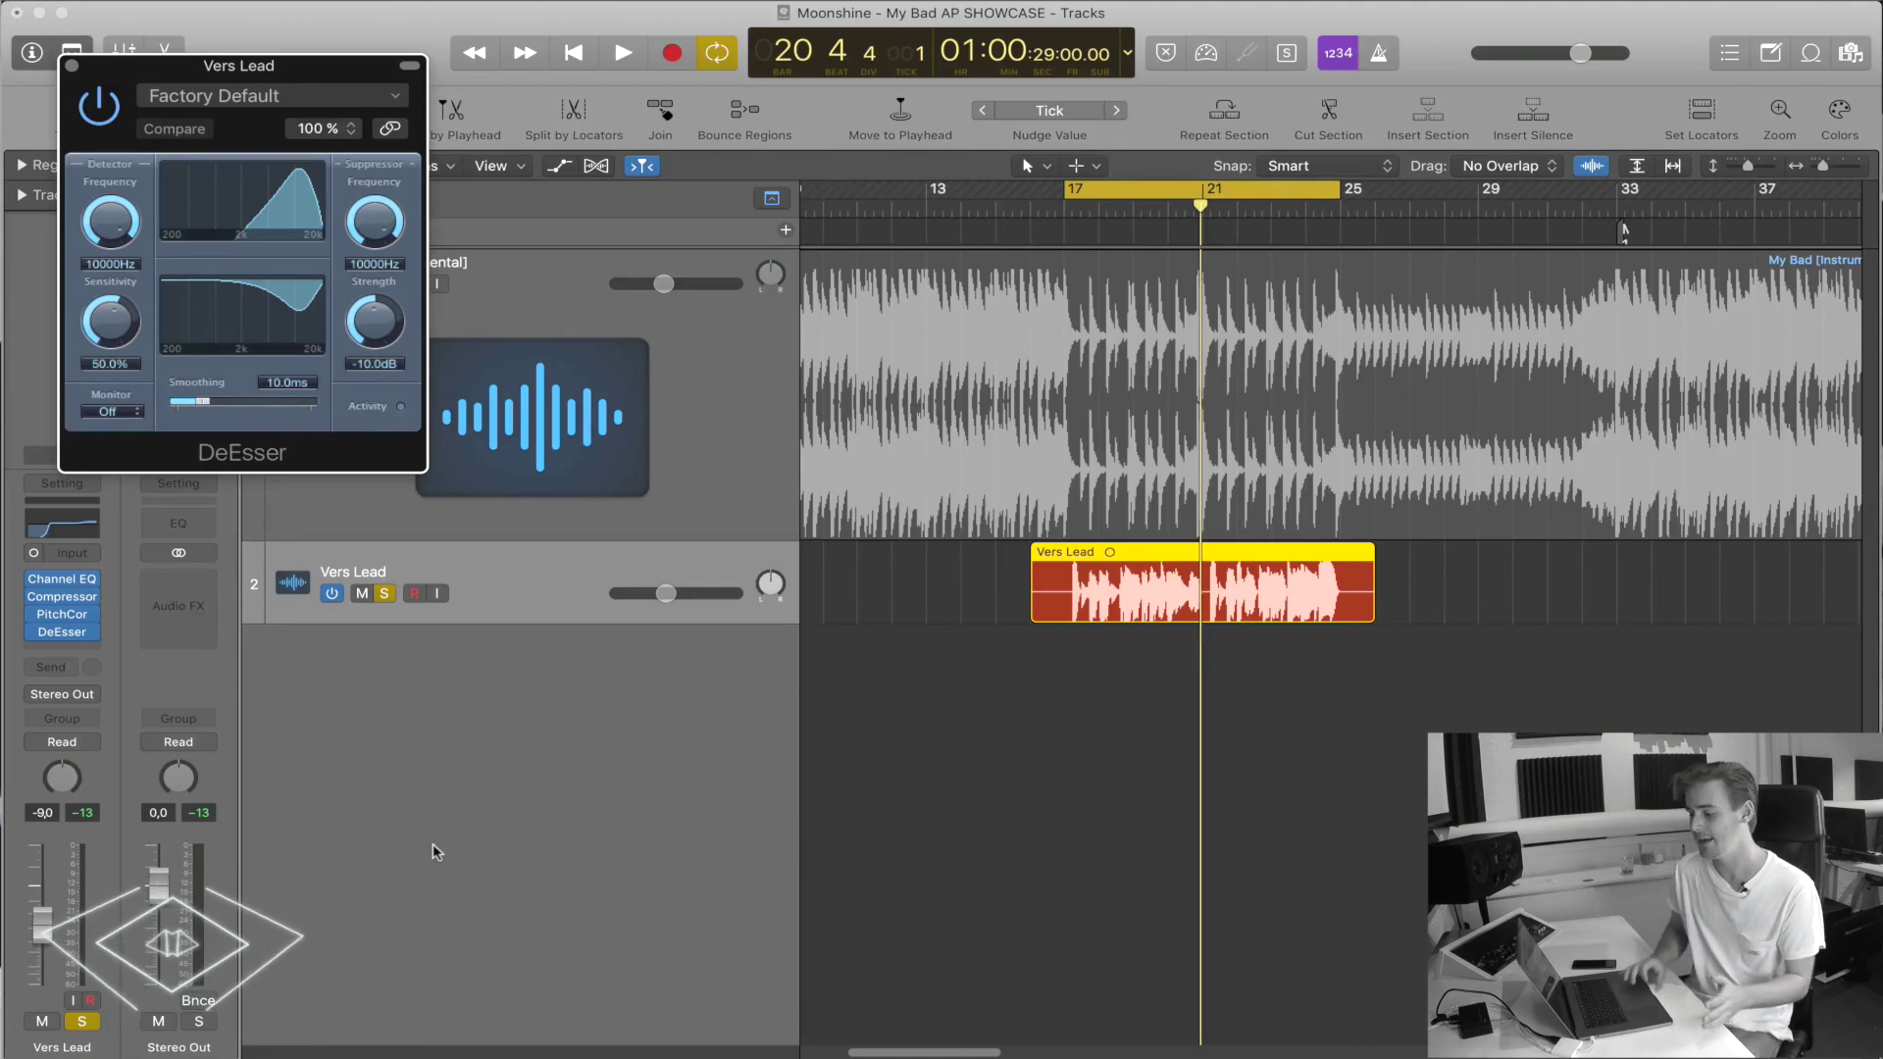
pyautogui.moveTo(149, 66); pyautogui.dragTo(496, 106)
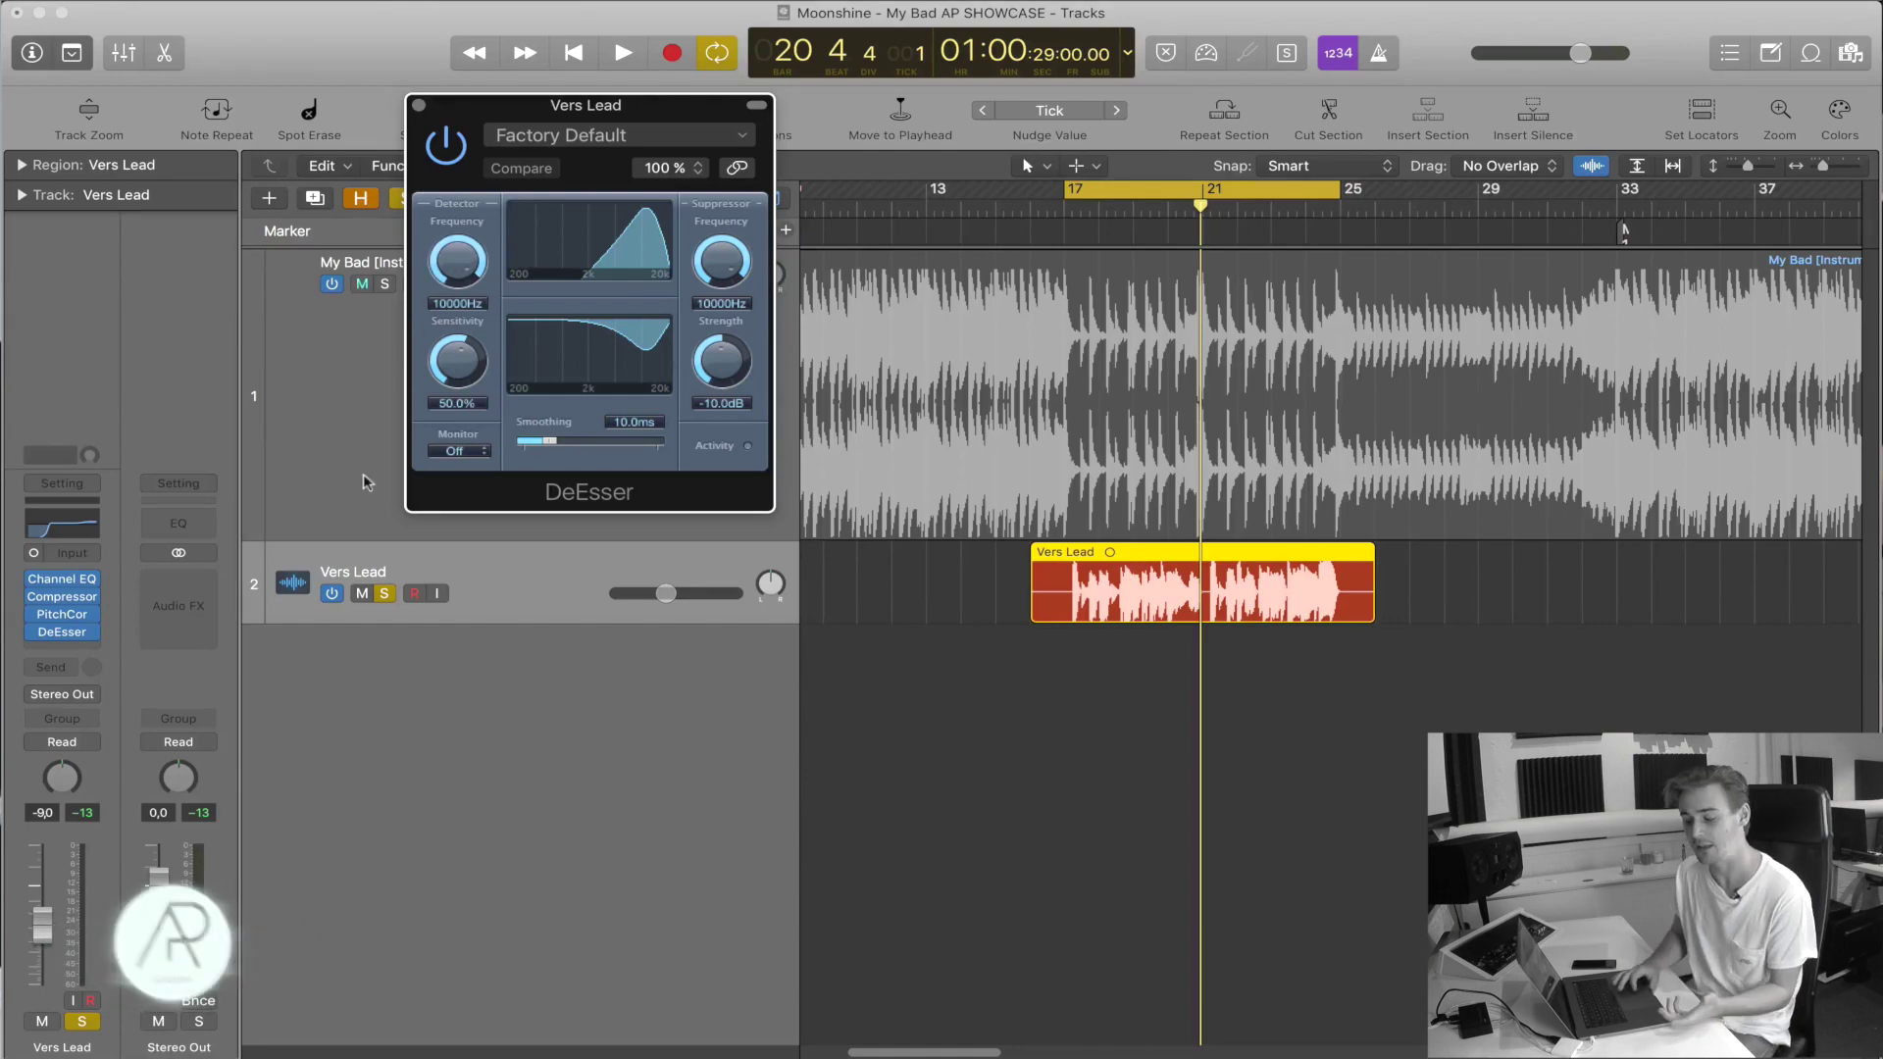
# Replace the DeEsser on Vers Lead with a mono Multipressor and reposition its window so all four bands show.
pyautogui.click(89, 634)
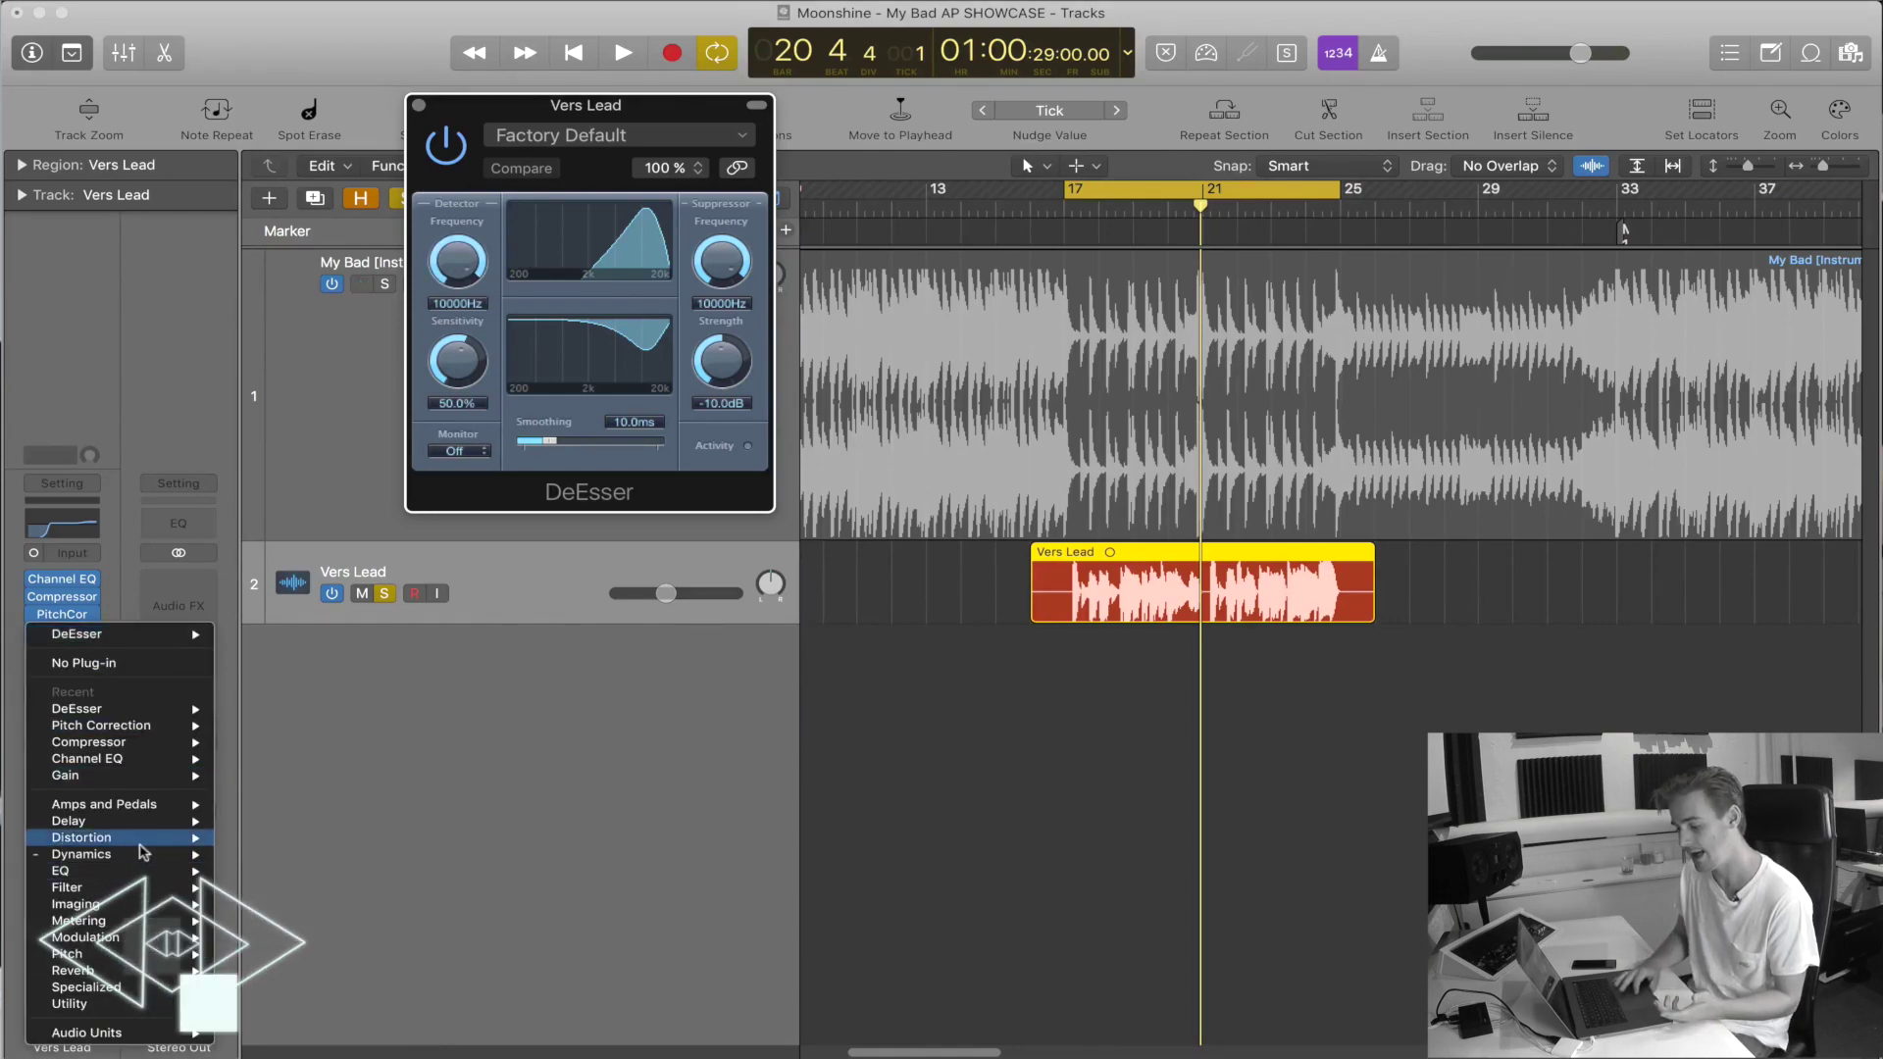
pyautogui.moveTo(142, 853)
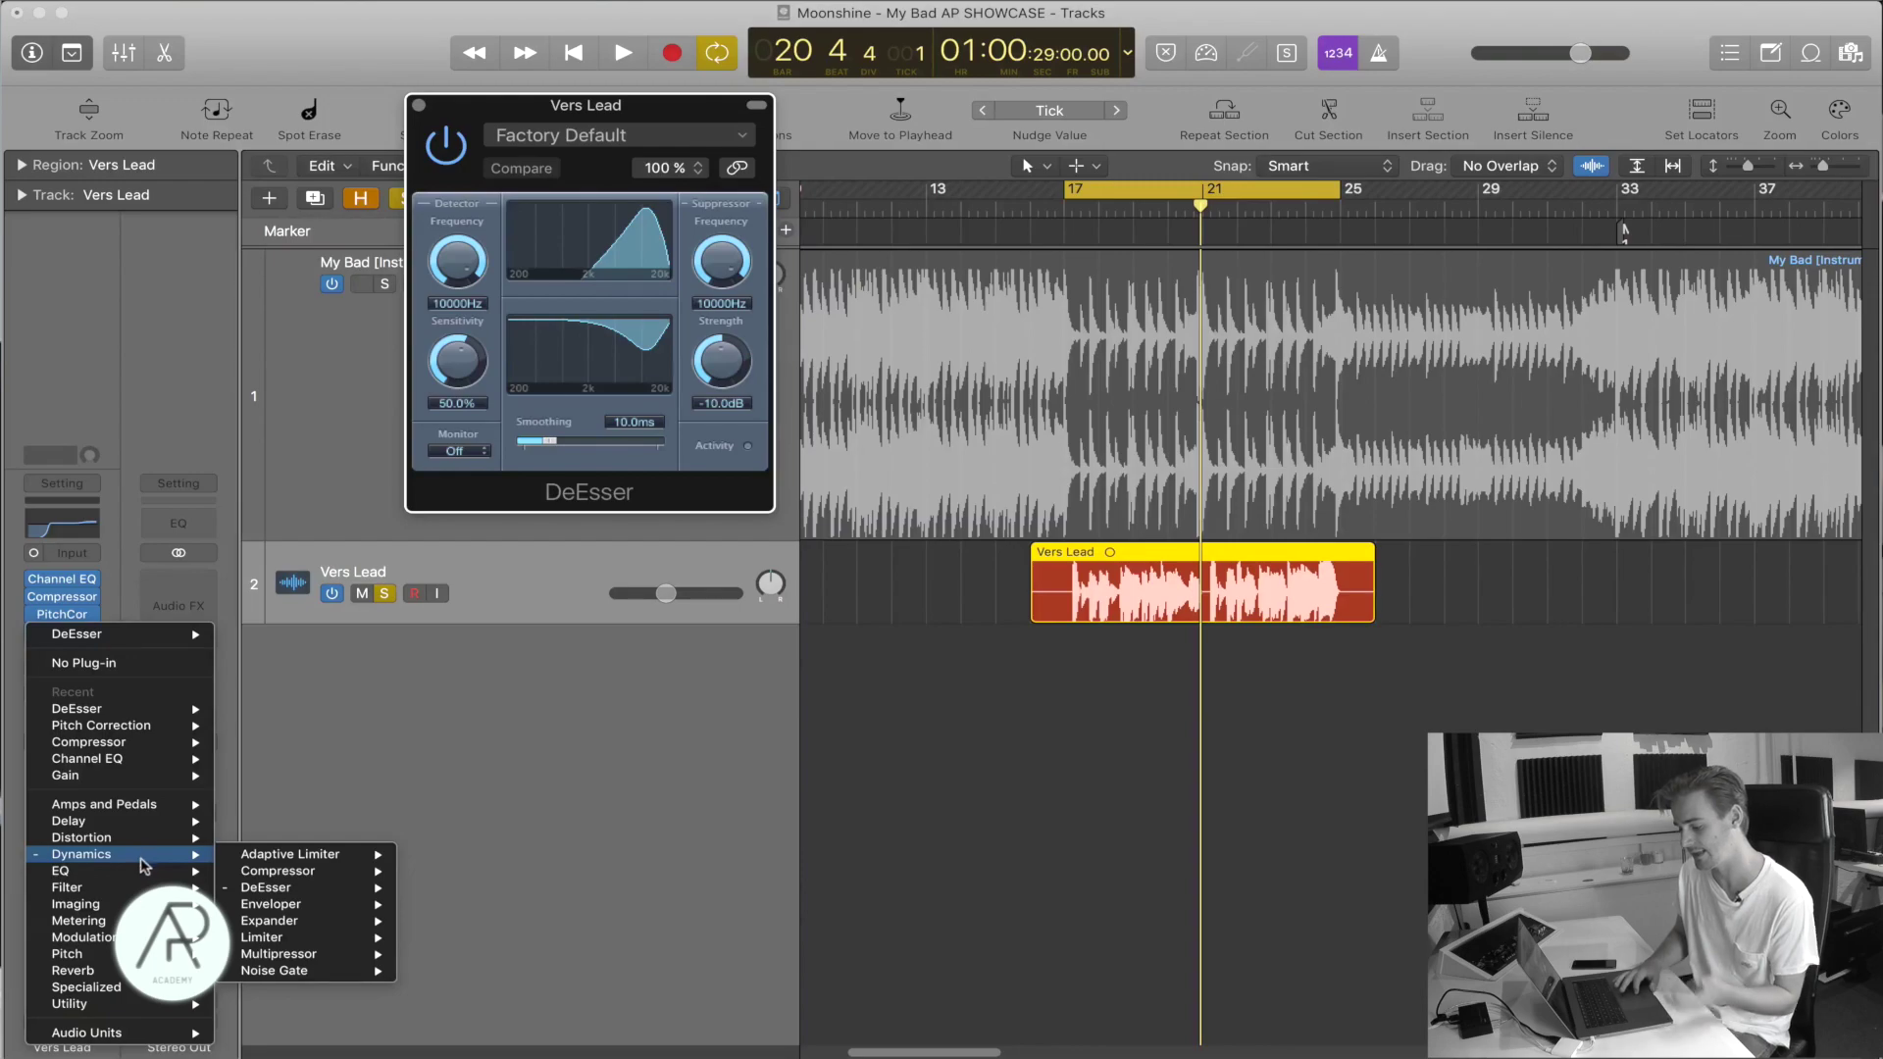
pyautogui.moveTo(313, 957)
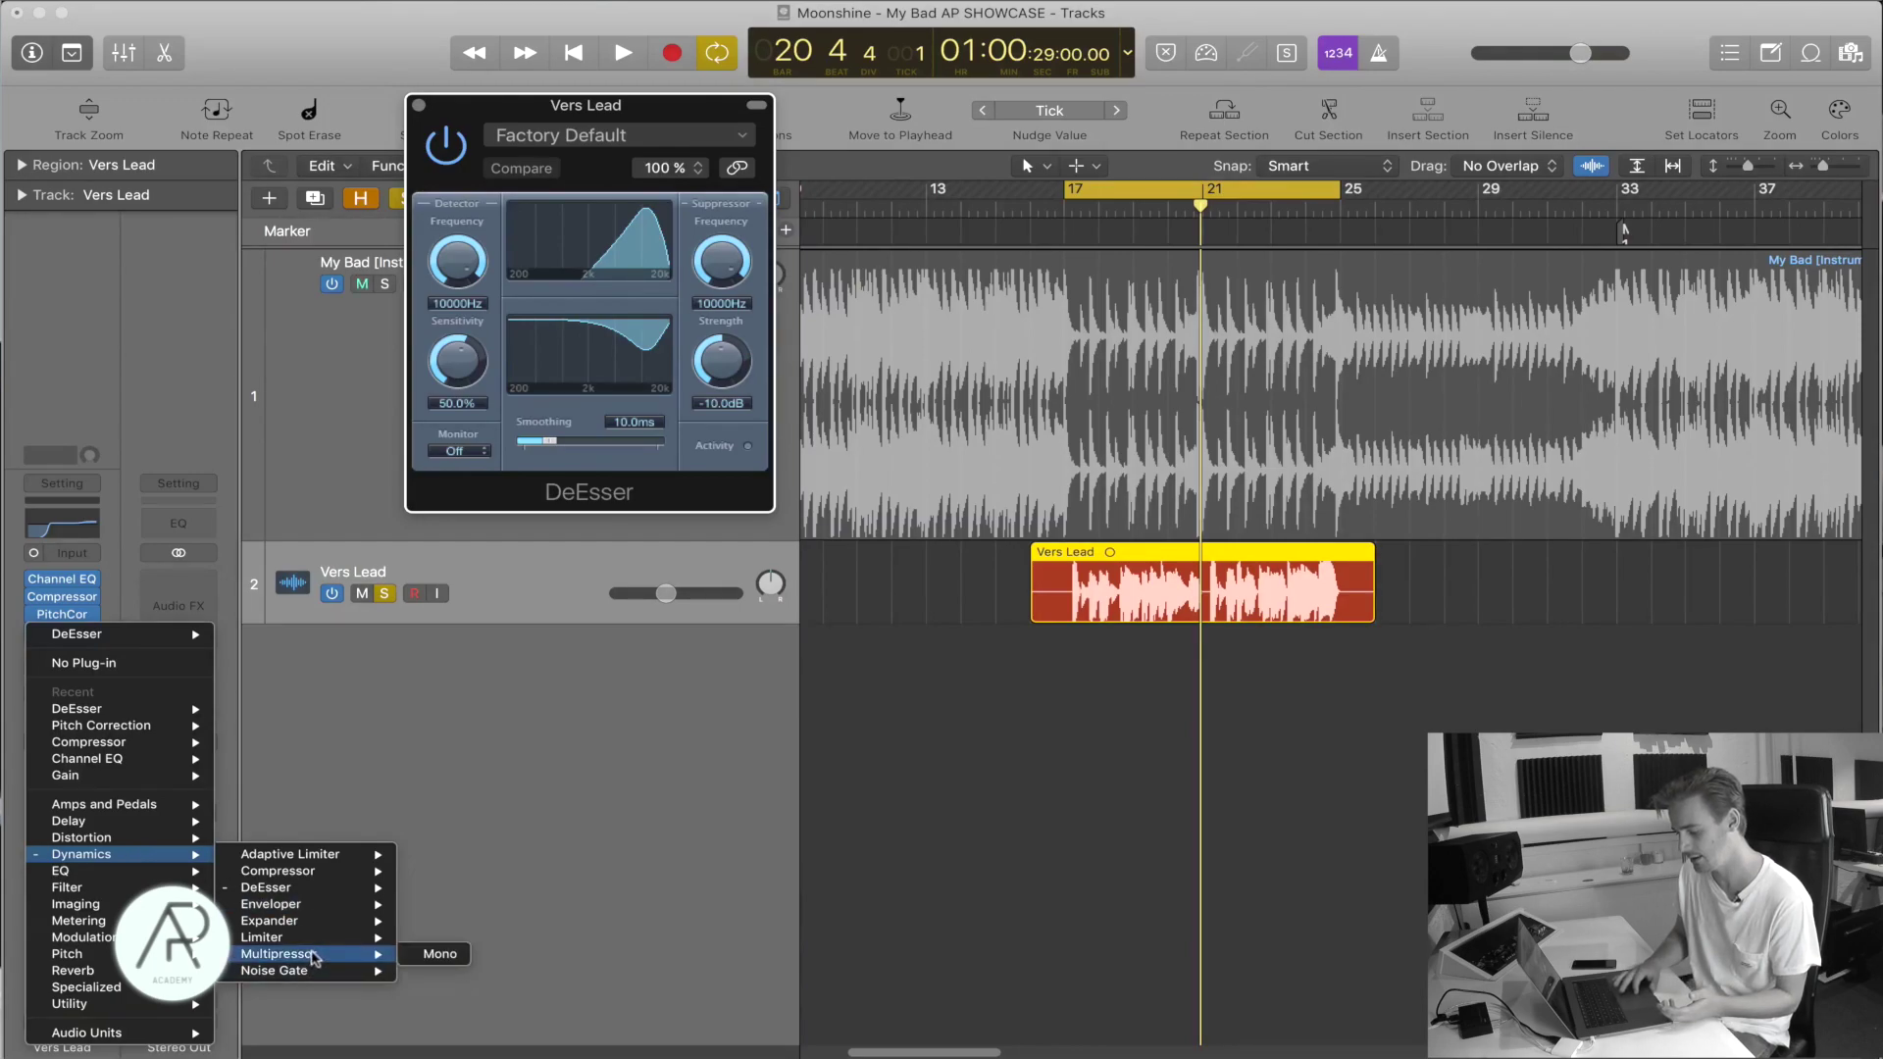
pyautogui.click(428, 954)
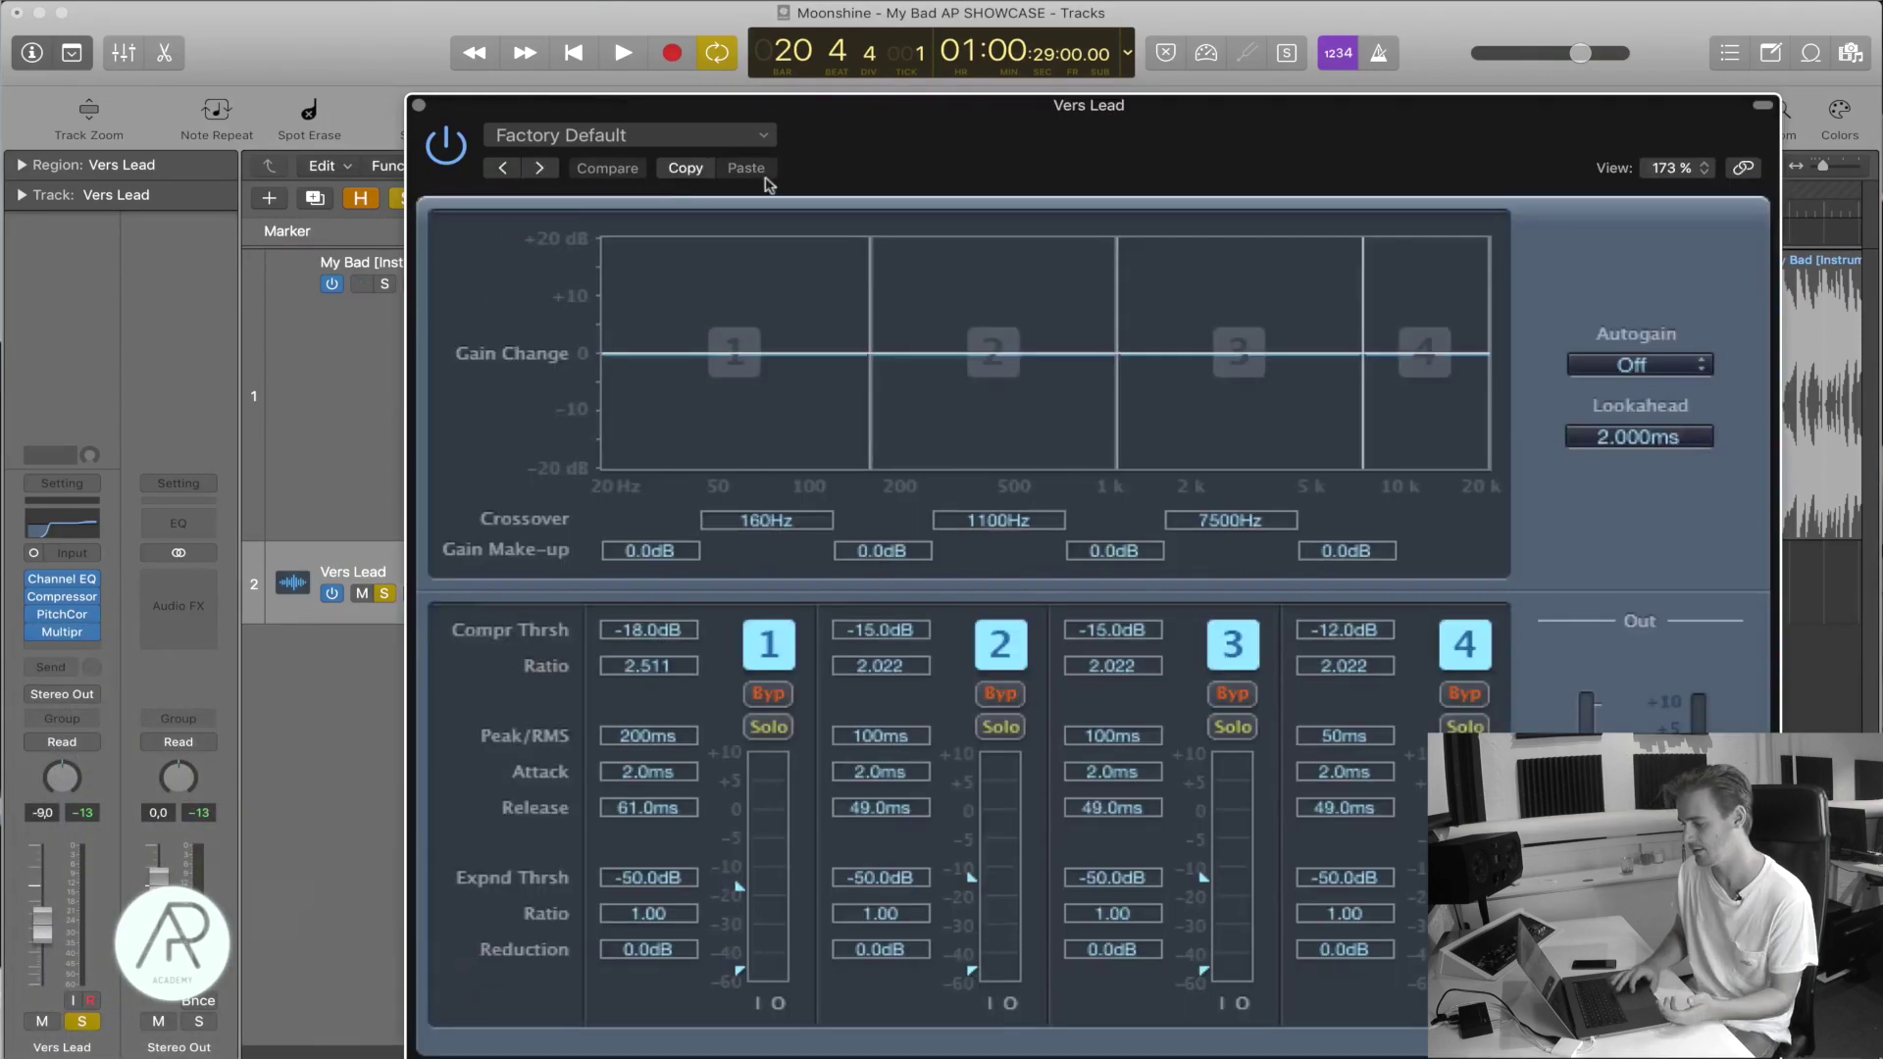
pyautogui.moveTo(866, 172); pyautogui.dragTo(692, 98)
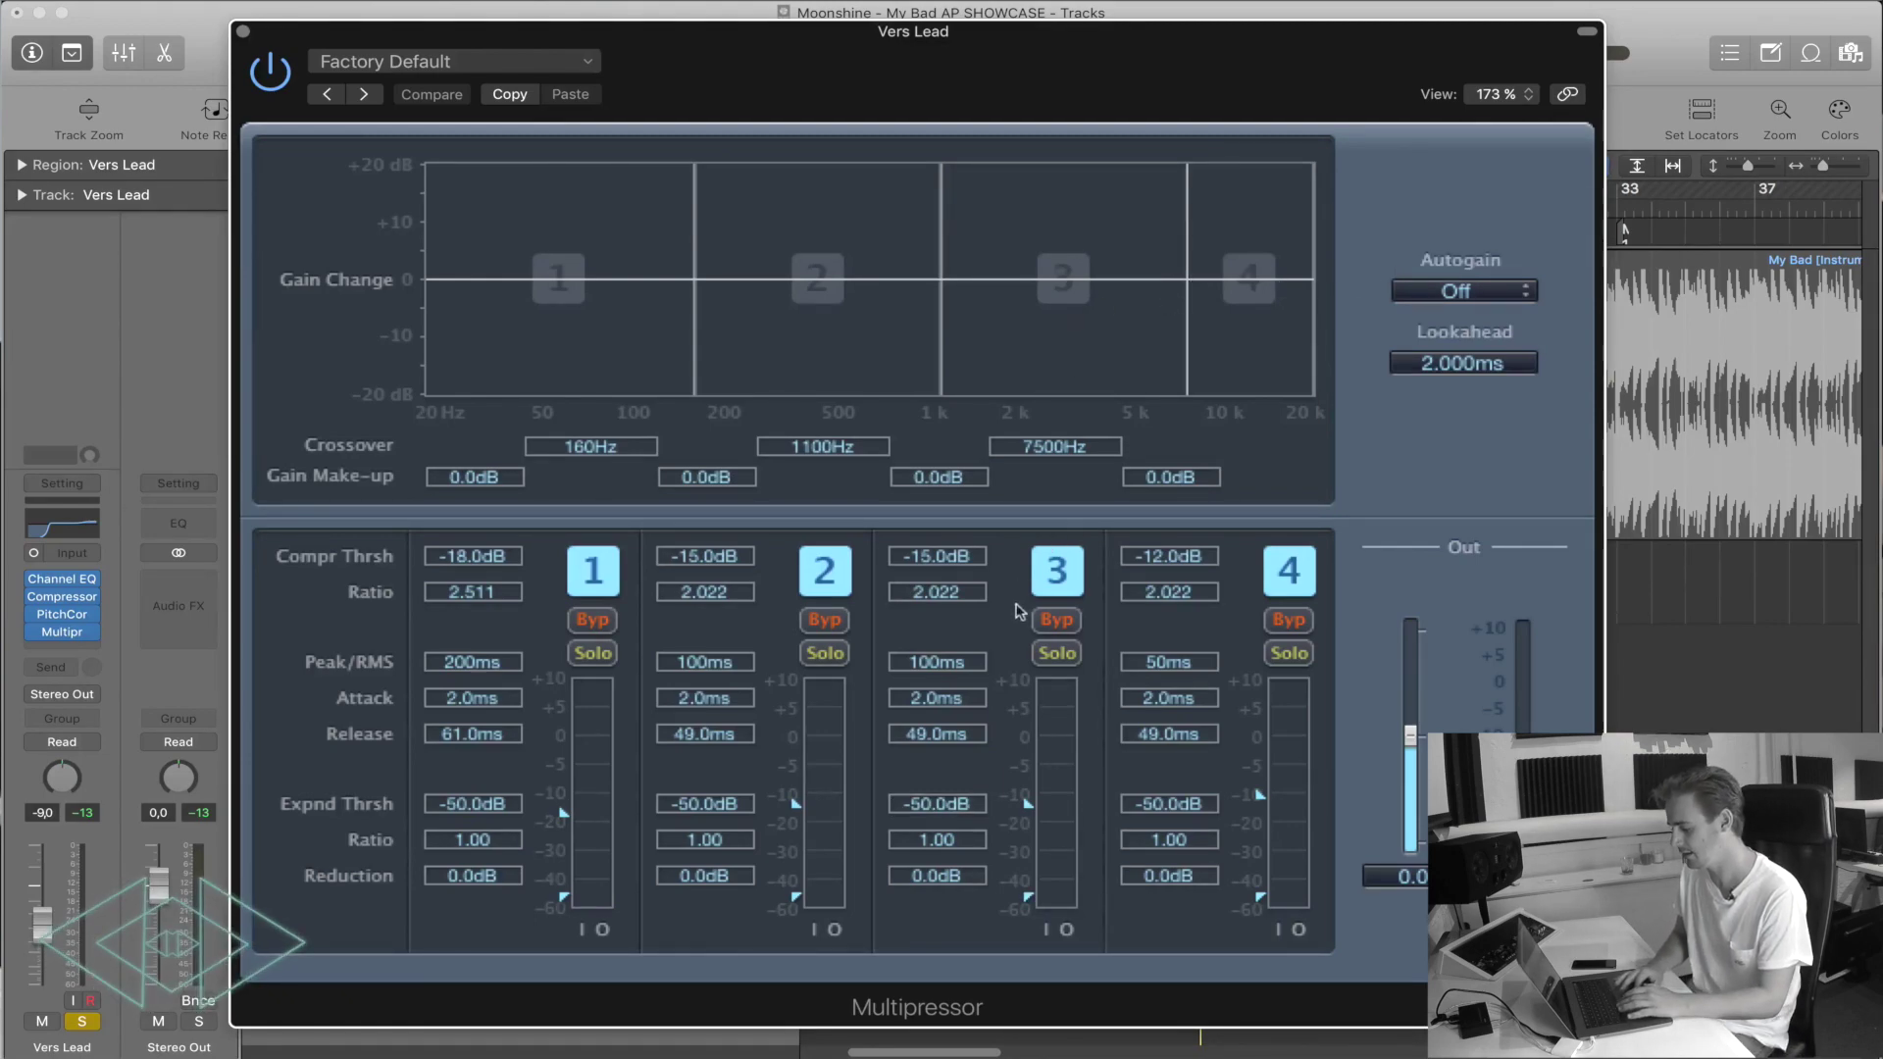
# Solo Multipressor band 3 during playback, set its crossovers to 3300 Hz and 8400 Hz, and set its compression ratio to 4.350.
pyautogui.press('space')
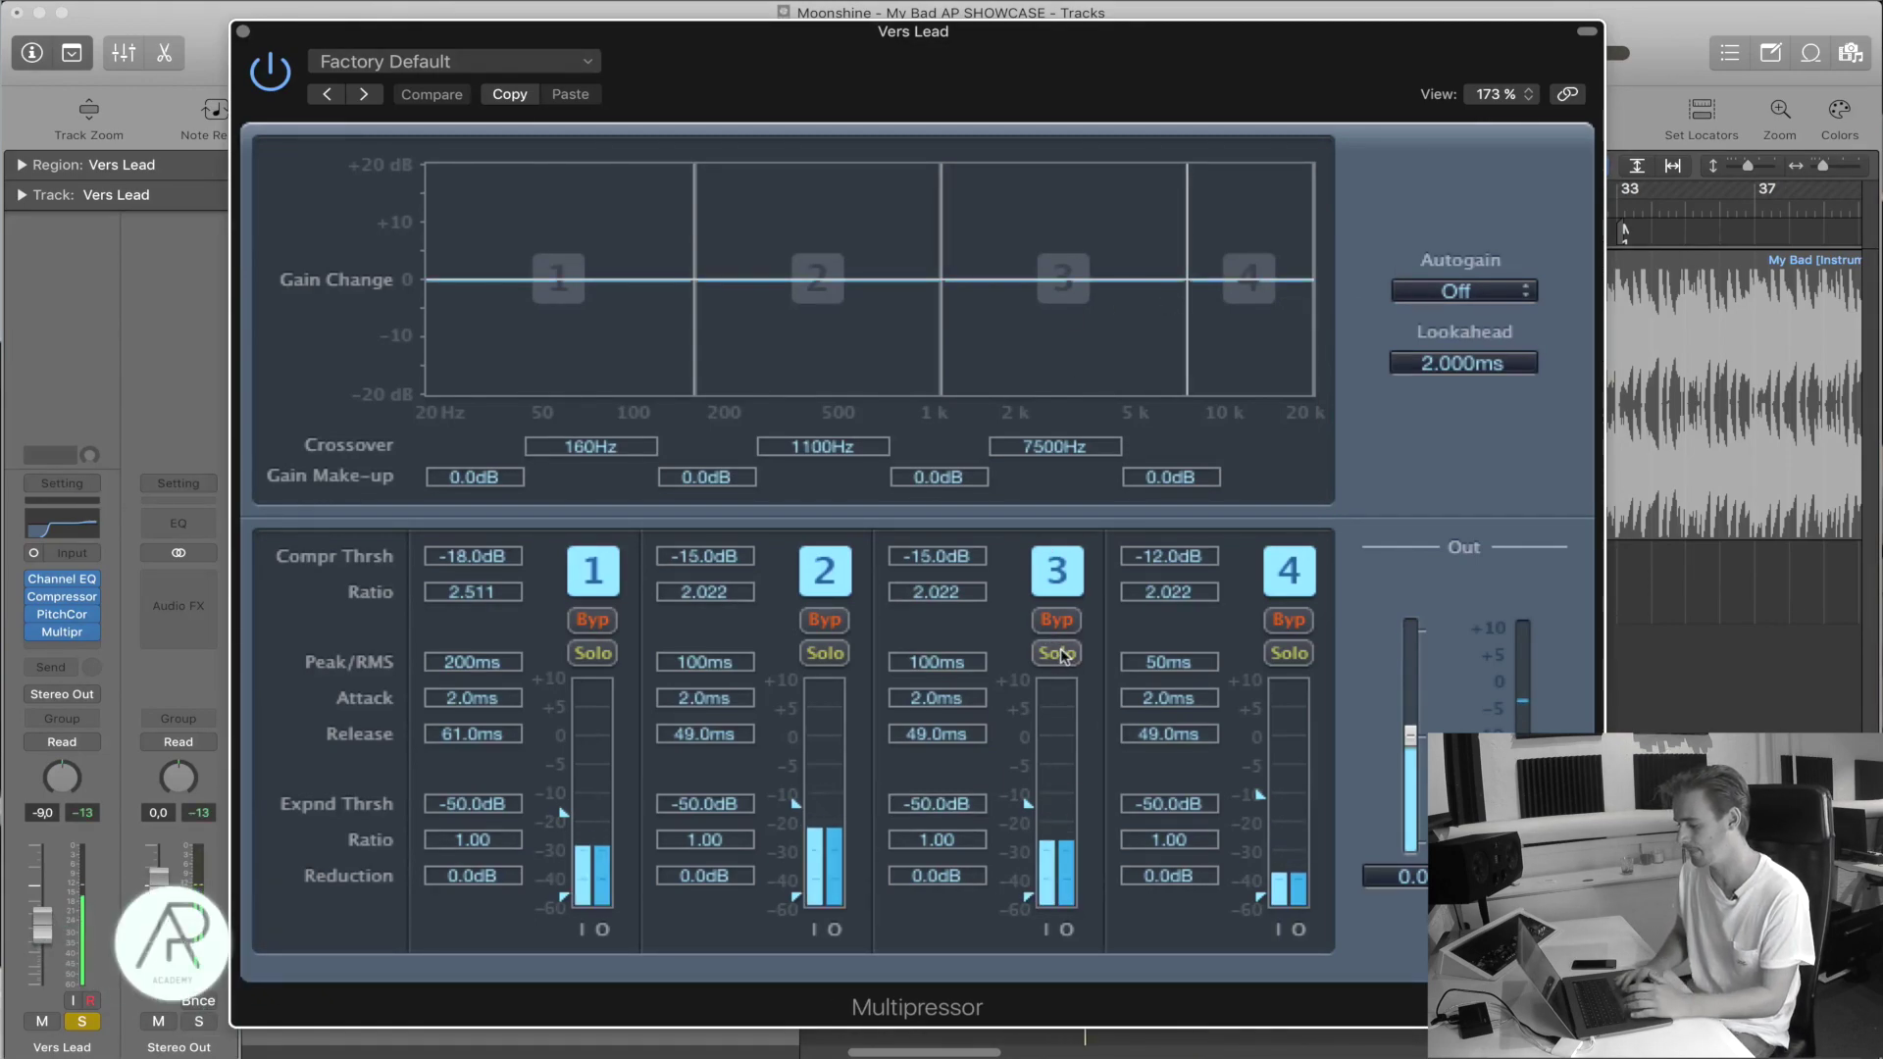
pyautogui.click(1057, 653)
pyautogui.moveTo(942, 285); pyautogui.dragTo(1205, 313)
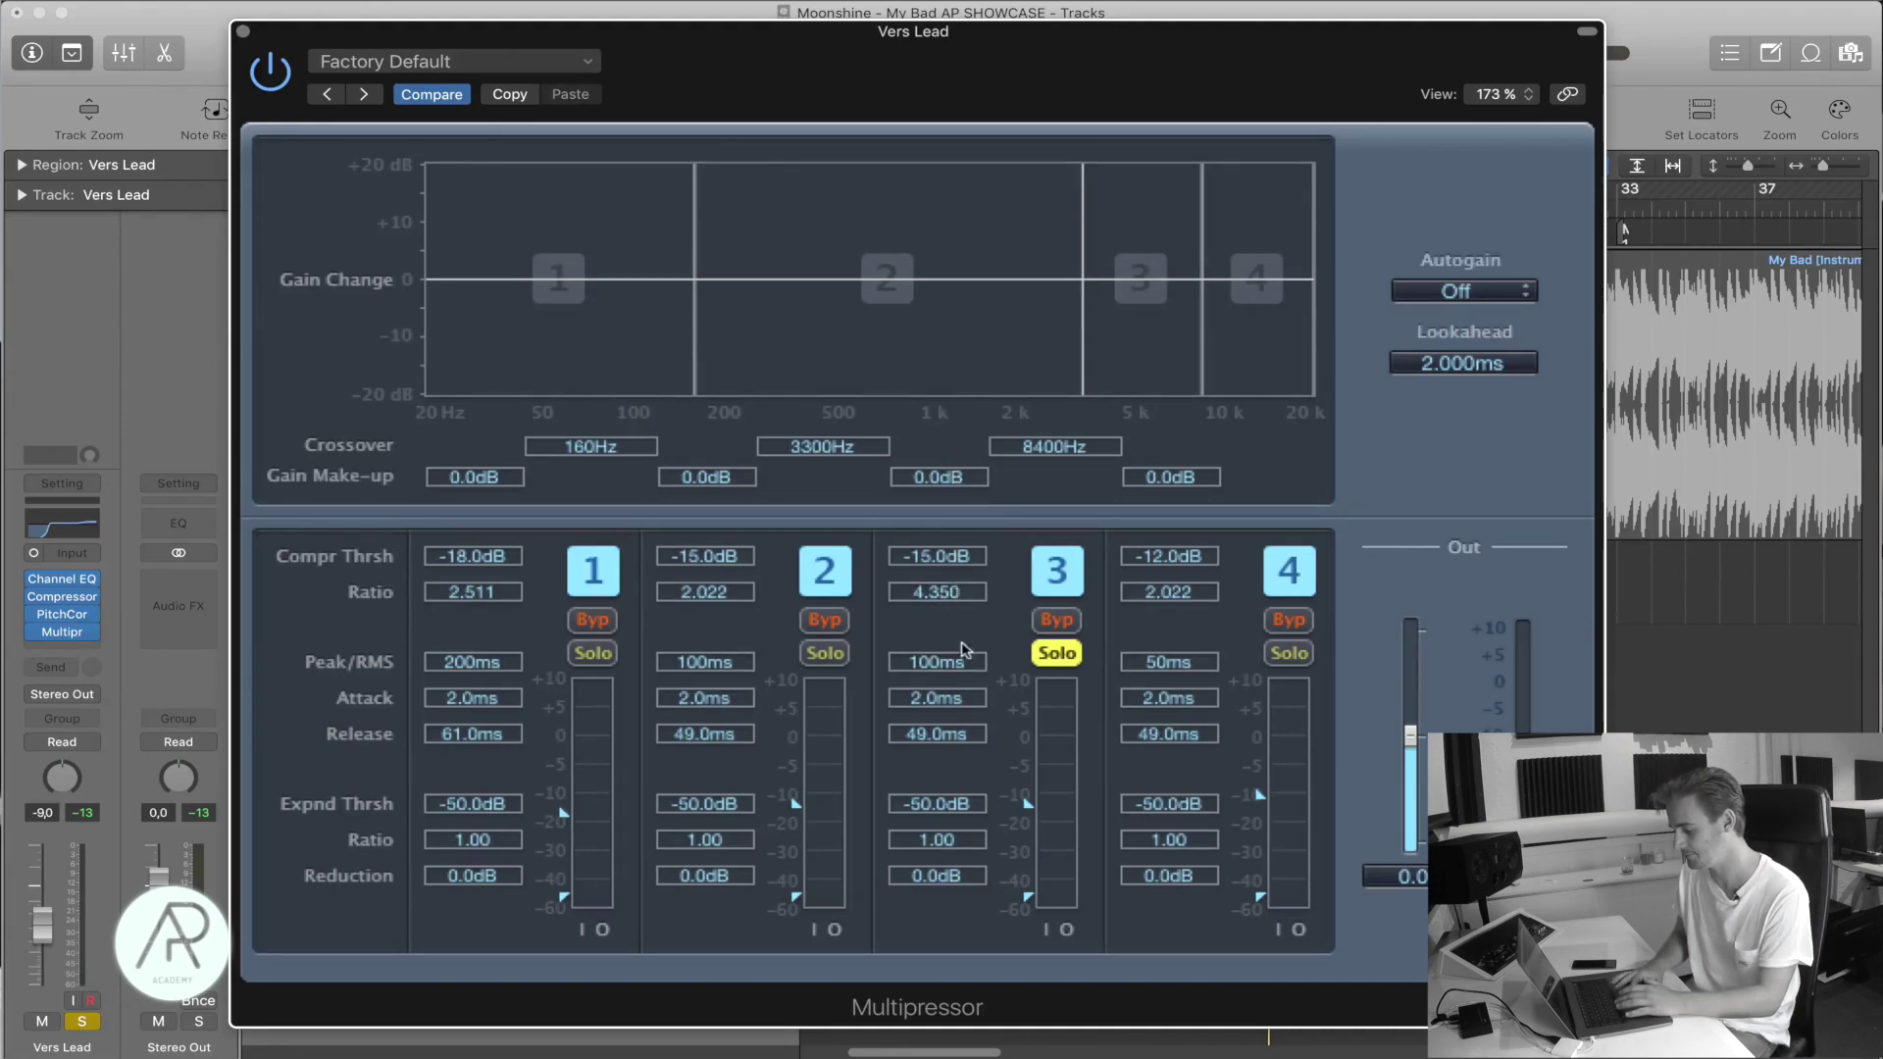
# Set band 3's attack to 17 ms and its release to 32 ms.
pyautogui.moveTo(947, 697); pyautogui.dragTo(941, 588)
pyautogui.scroll(1, 944, 697)
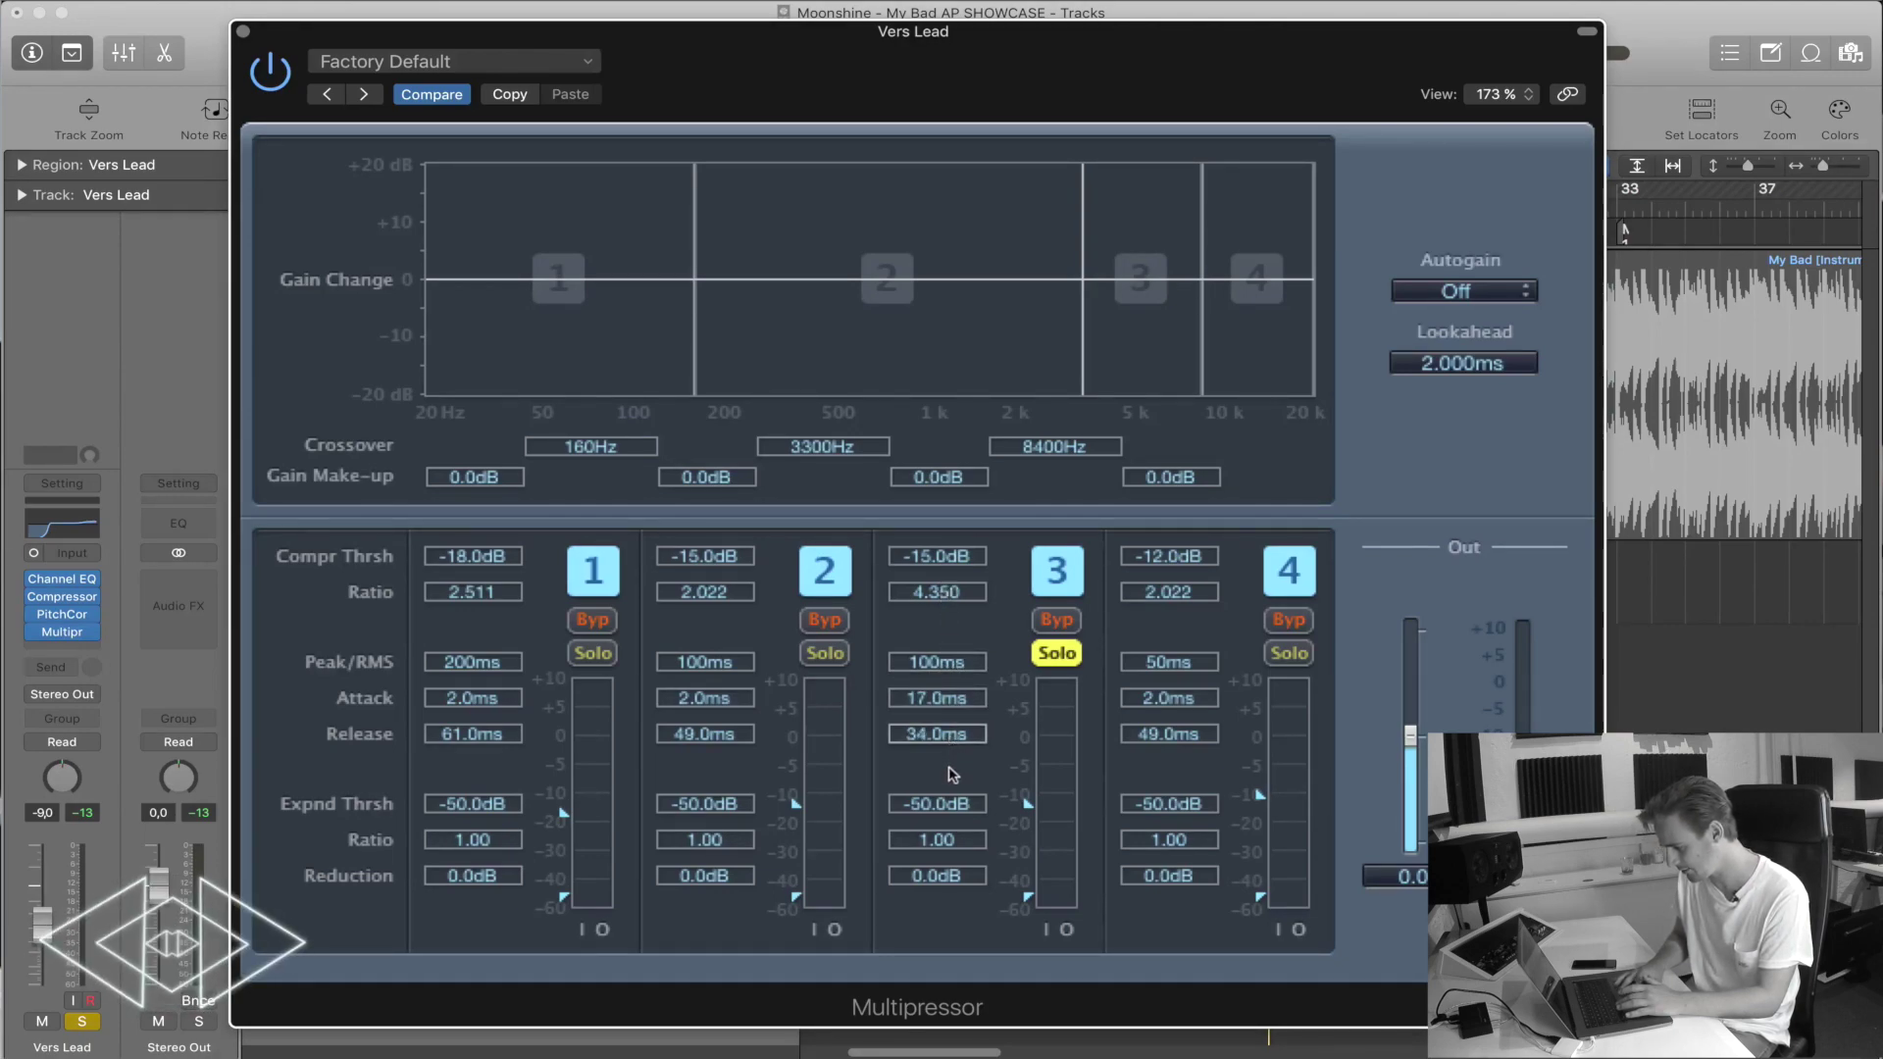
pyautogui.scroll(-2, 953, 733)
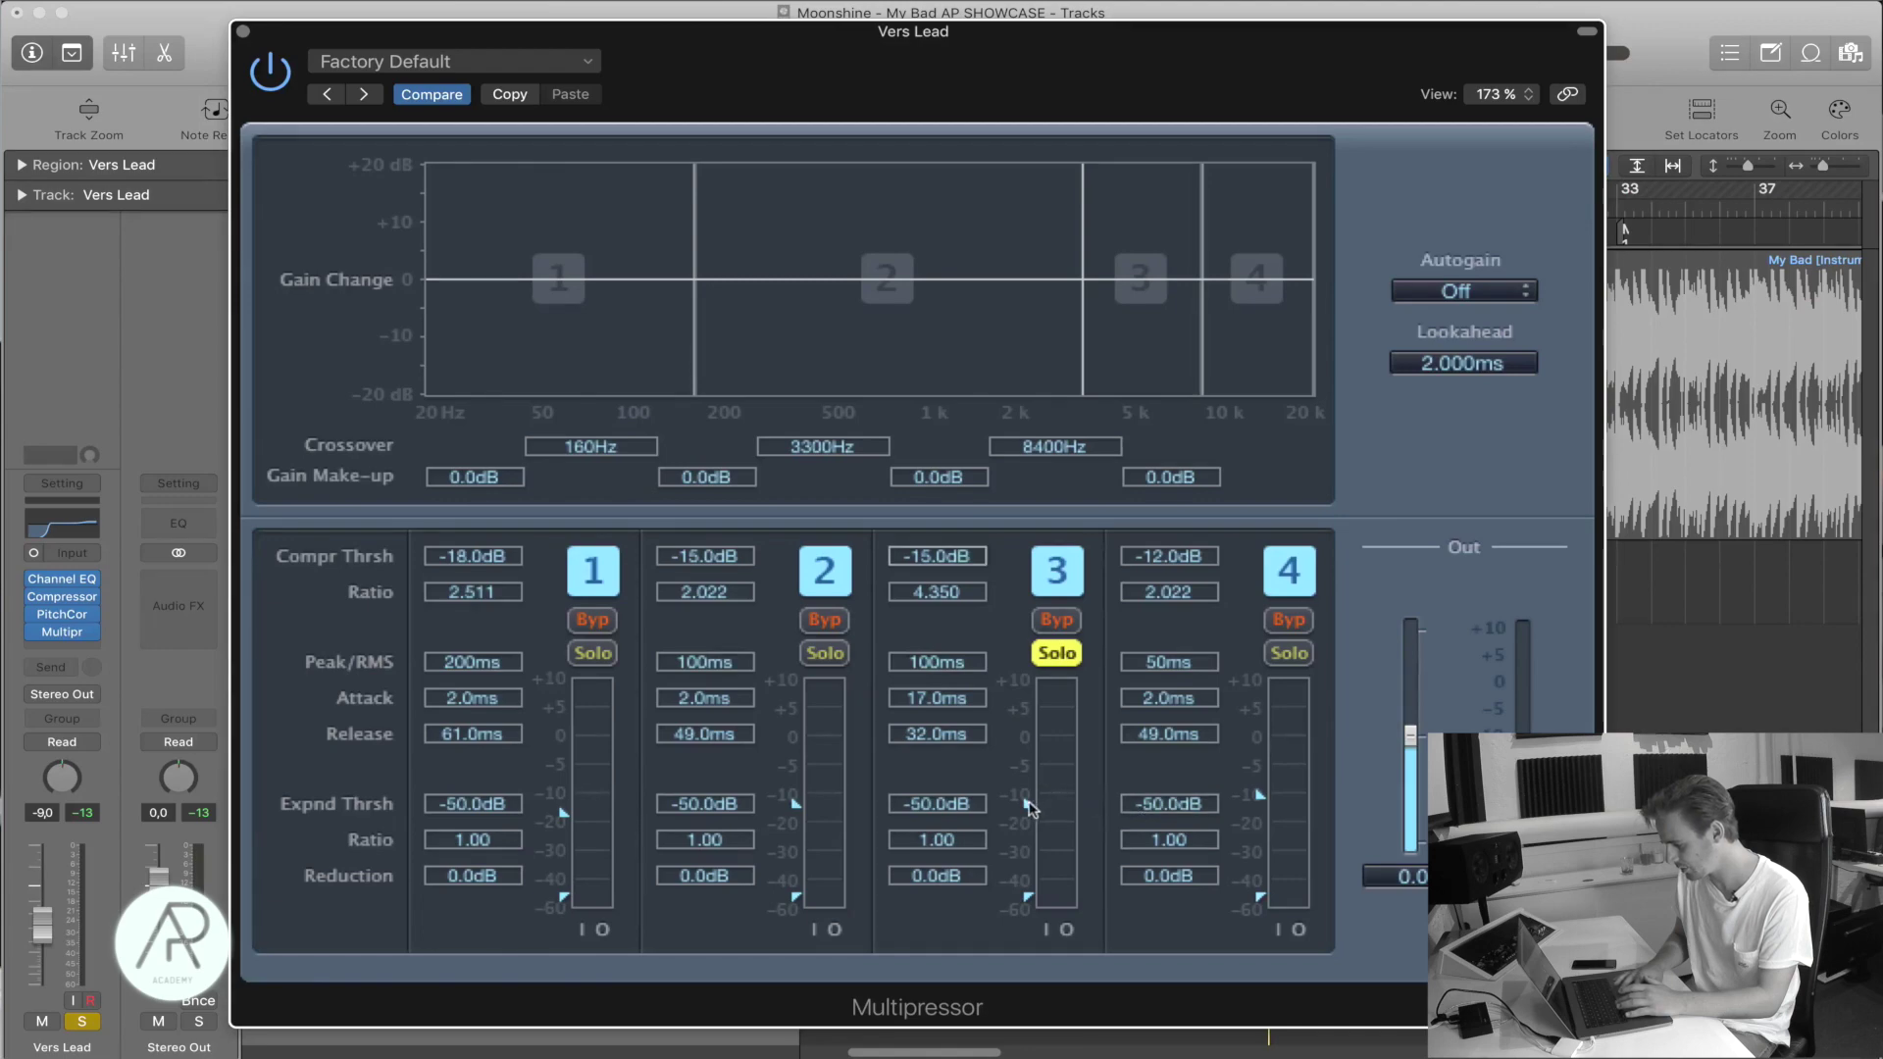
# Lower band 3's compressor threshold to -31.5 dB, raise its gain make-up to 1.5 dB while listening, and unsolo the band.
pyautogui.moveTo(1029, 807)
pyautogui.mouseDown()
pyautogui.moveTo(1026, 880)
pyautogui.moveTo(1035, 841)
pyautogui.mouseUp()
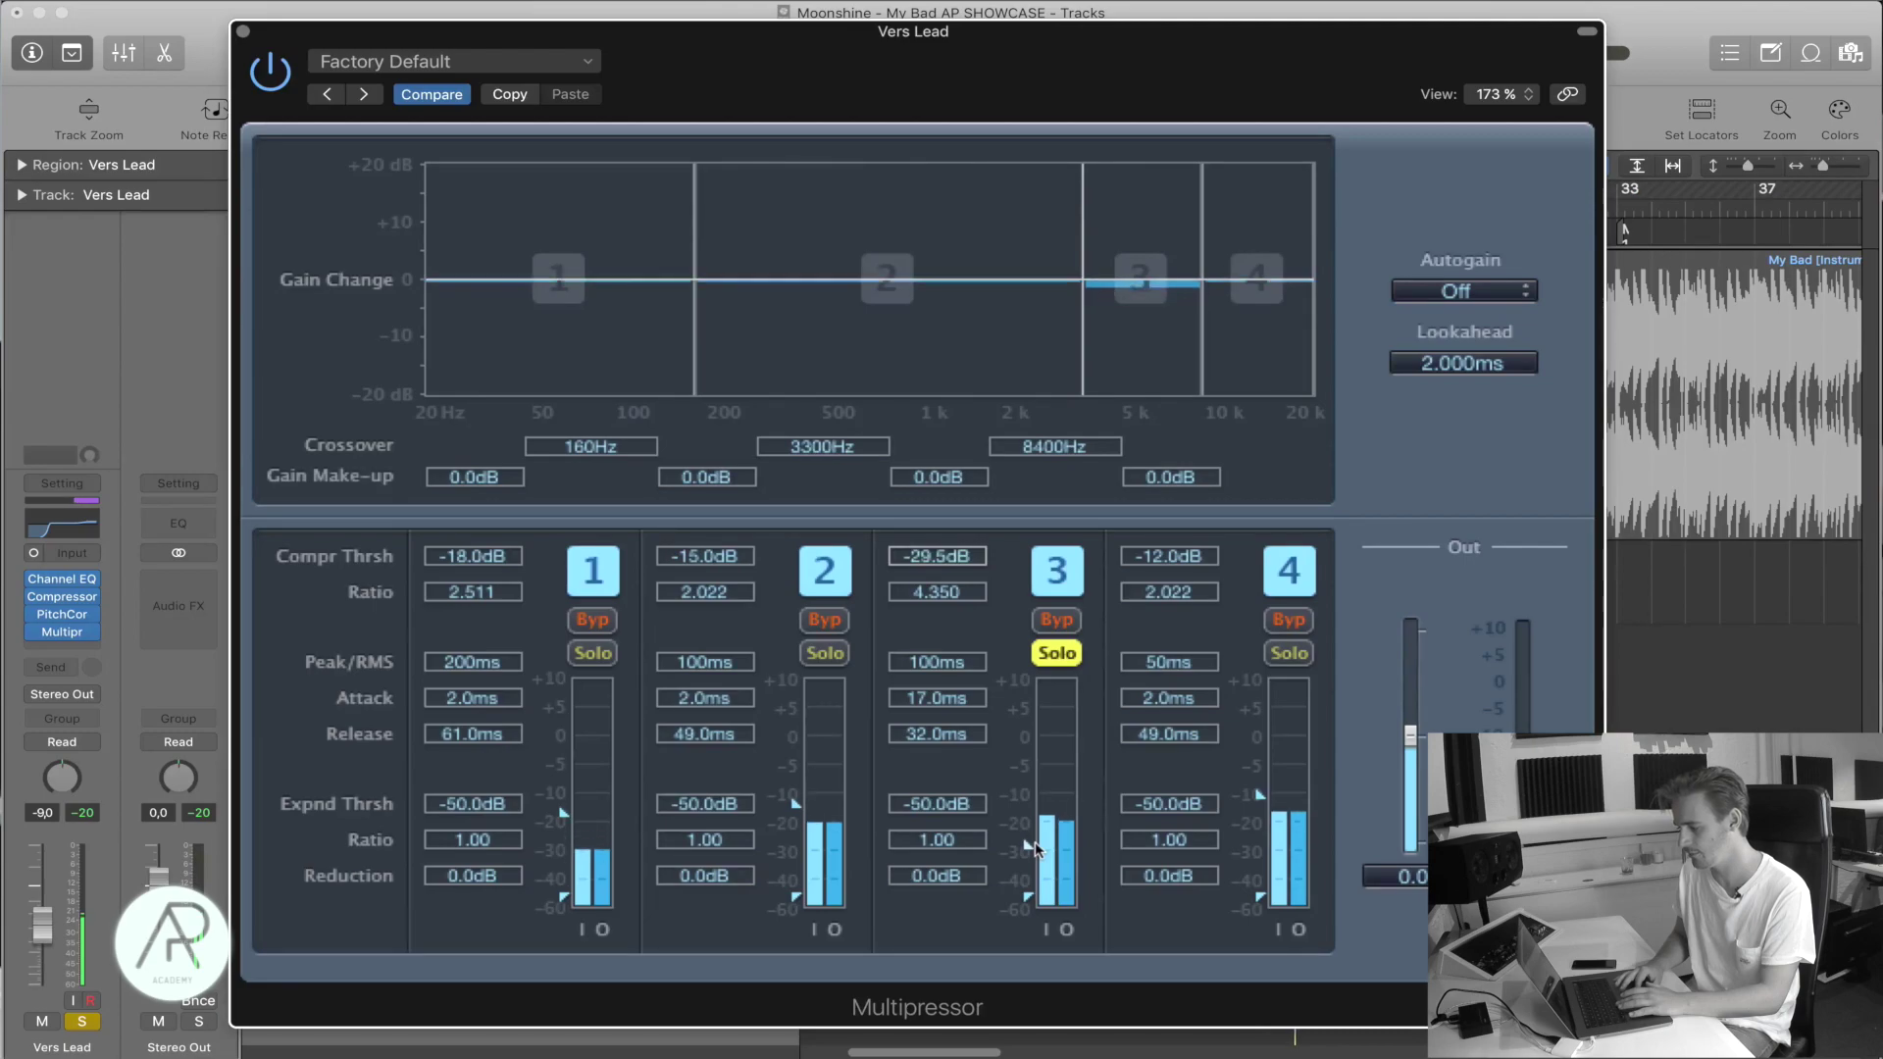
pyautogui.moveTo(1030, 843); pyautogui.dragTo(1030, 845)
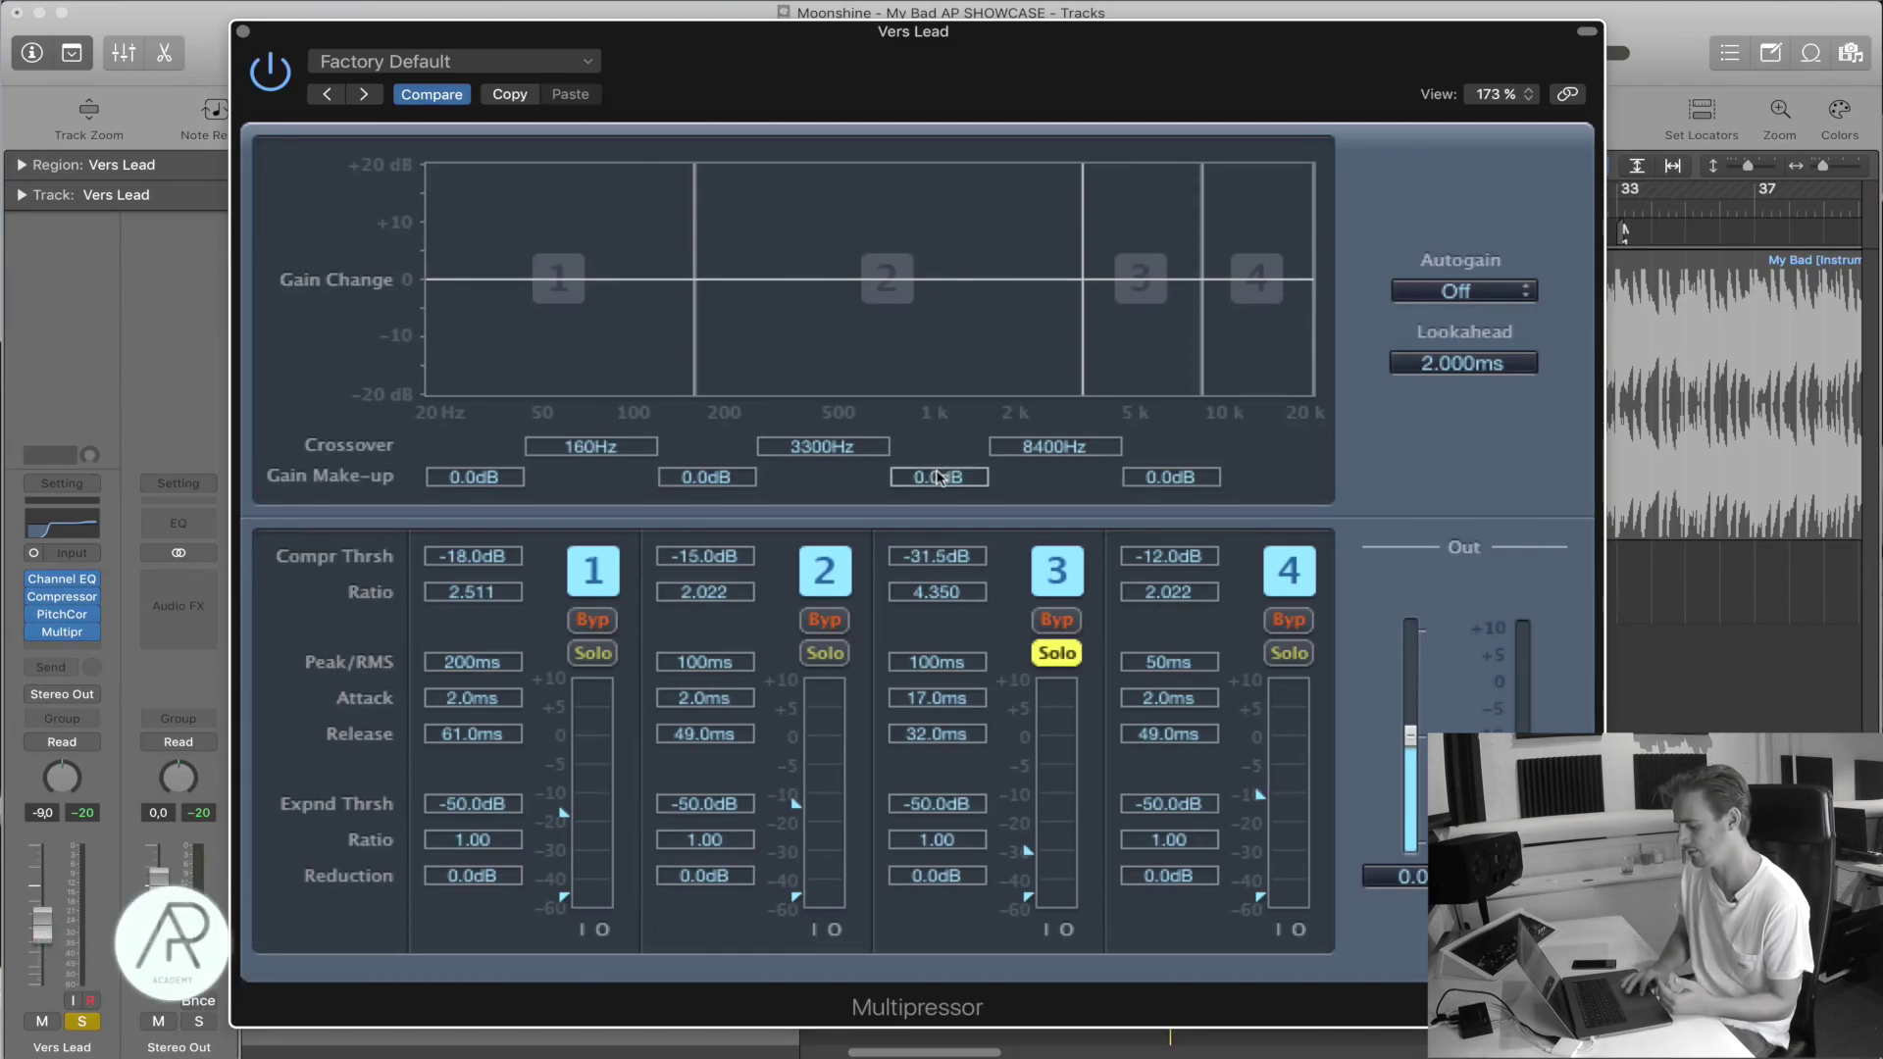
pyautogui.press('space')
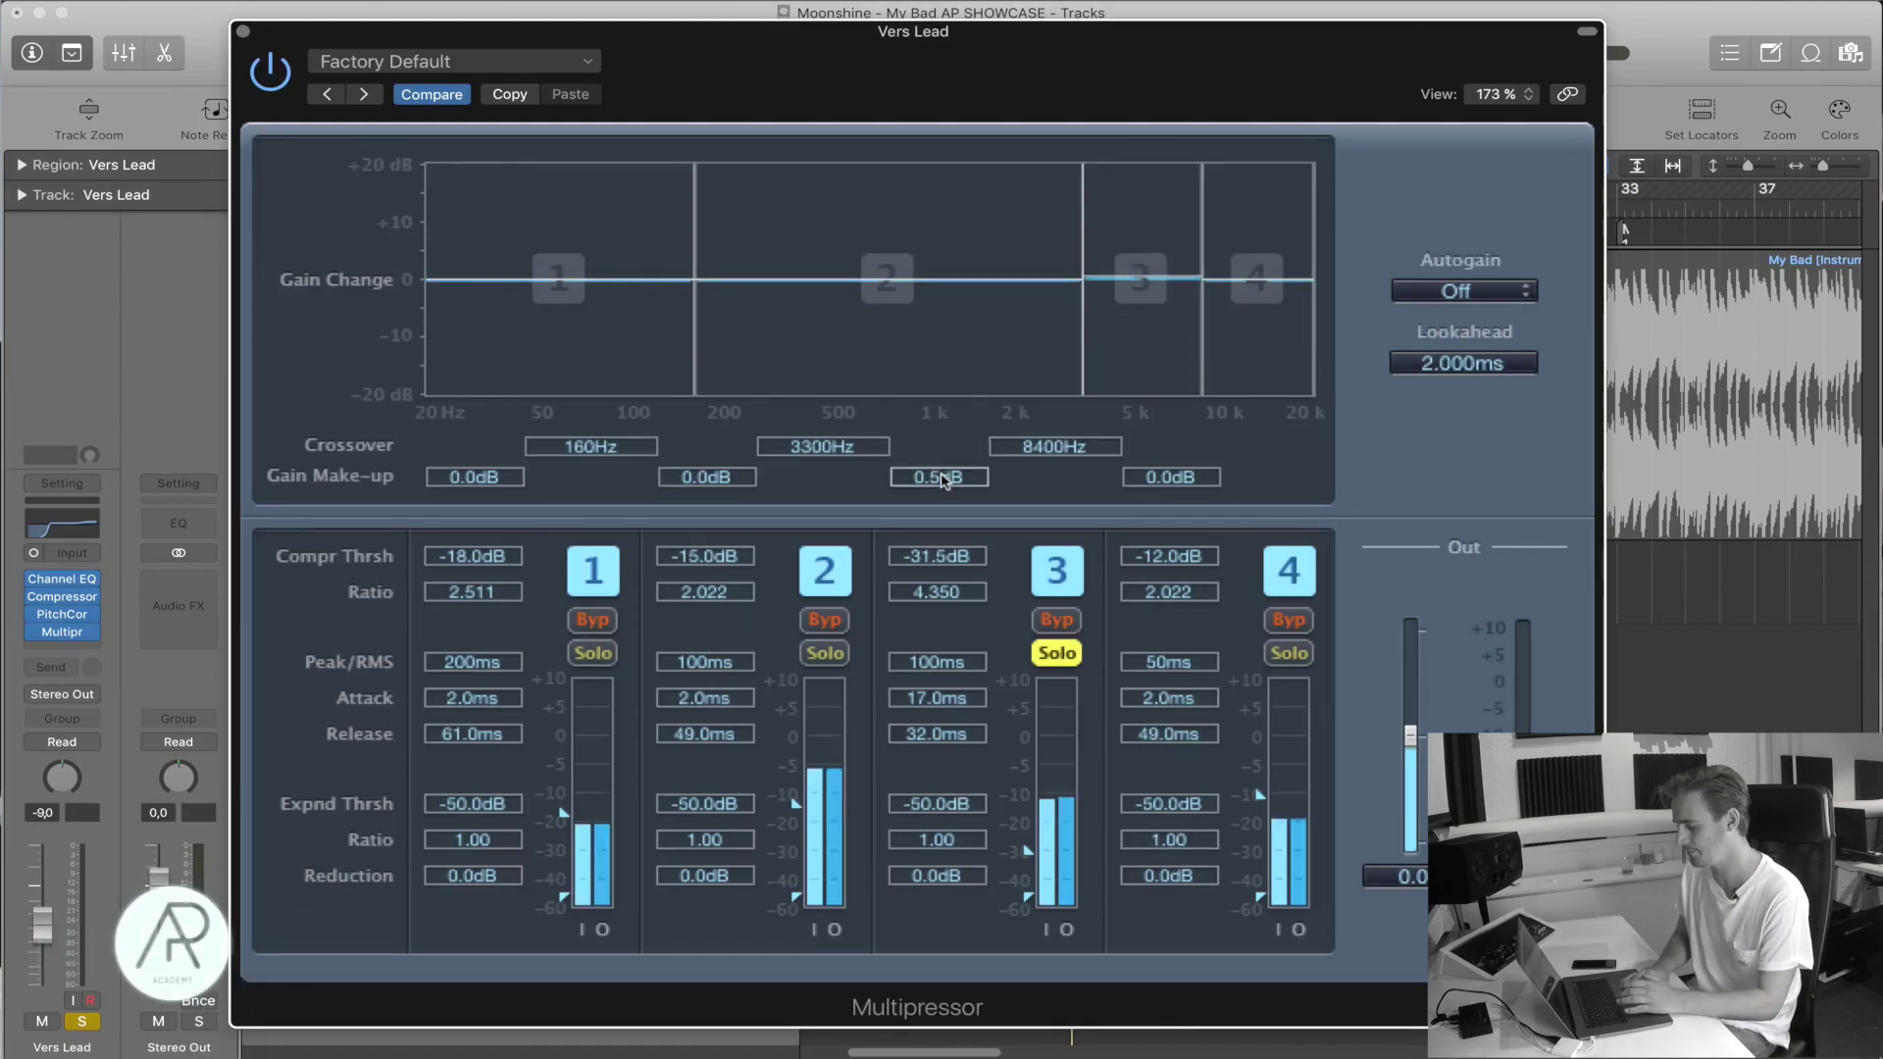
pyautogui.moveTo(937, 472); pyautogui.dragTo(942, 479)
pyautogui.click(1057, 652)
# Solo band 4 and set its Peak/RMS to 98 ms, attack to 14.5 ms, release to 39 ms, ratio to 2.288 and compressor threshold to -31 dB.
pyautogui.click(1271, 652)
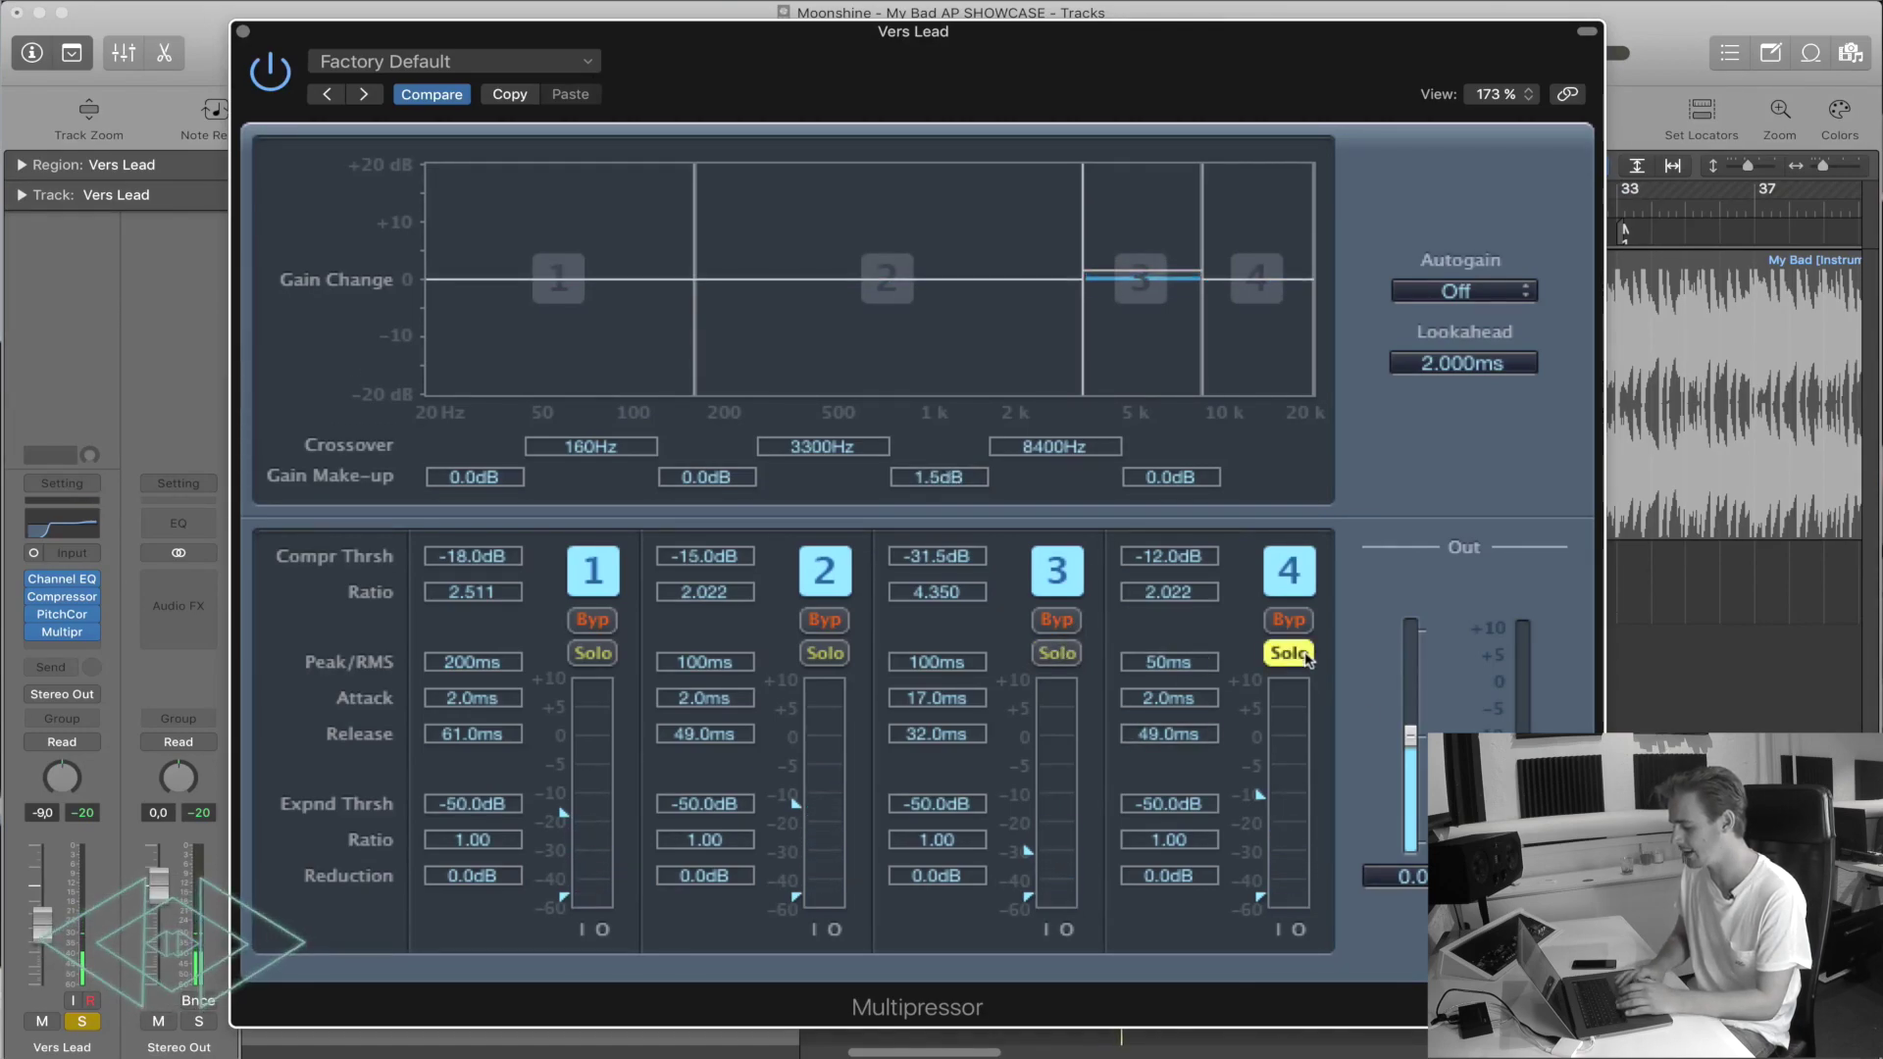
pyautogui.moveTo(1144, 659); pyautogui.dragTo(1145, 676)
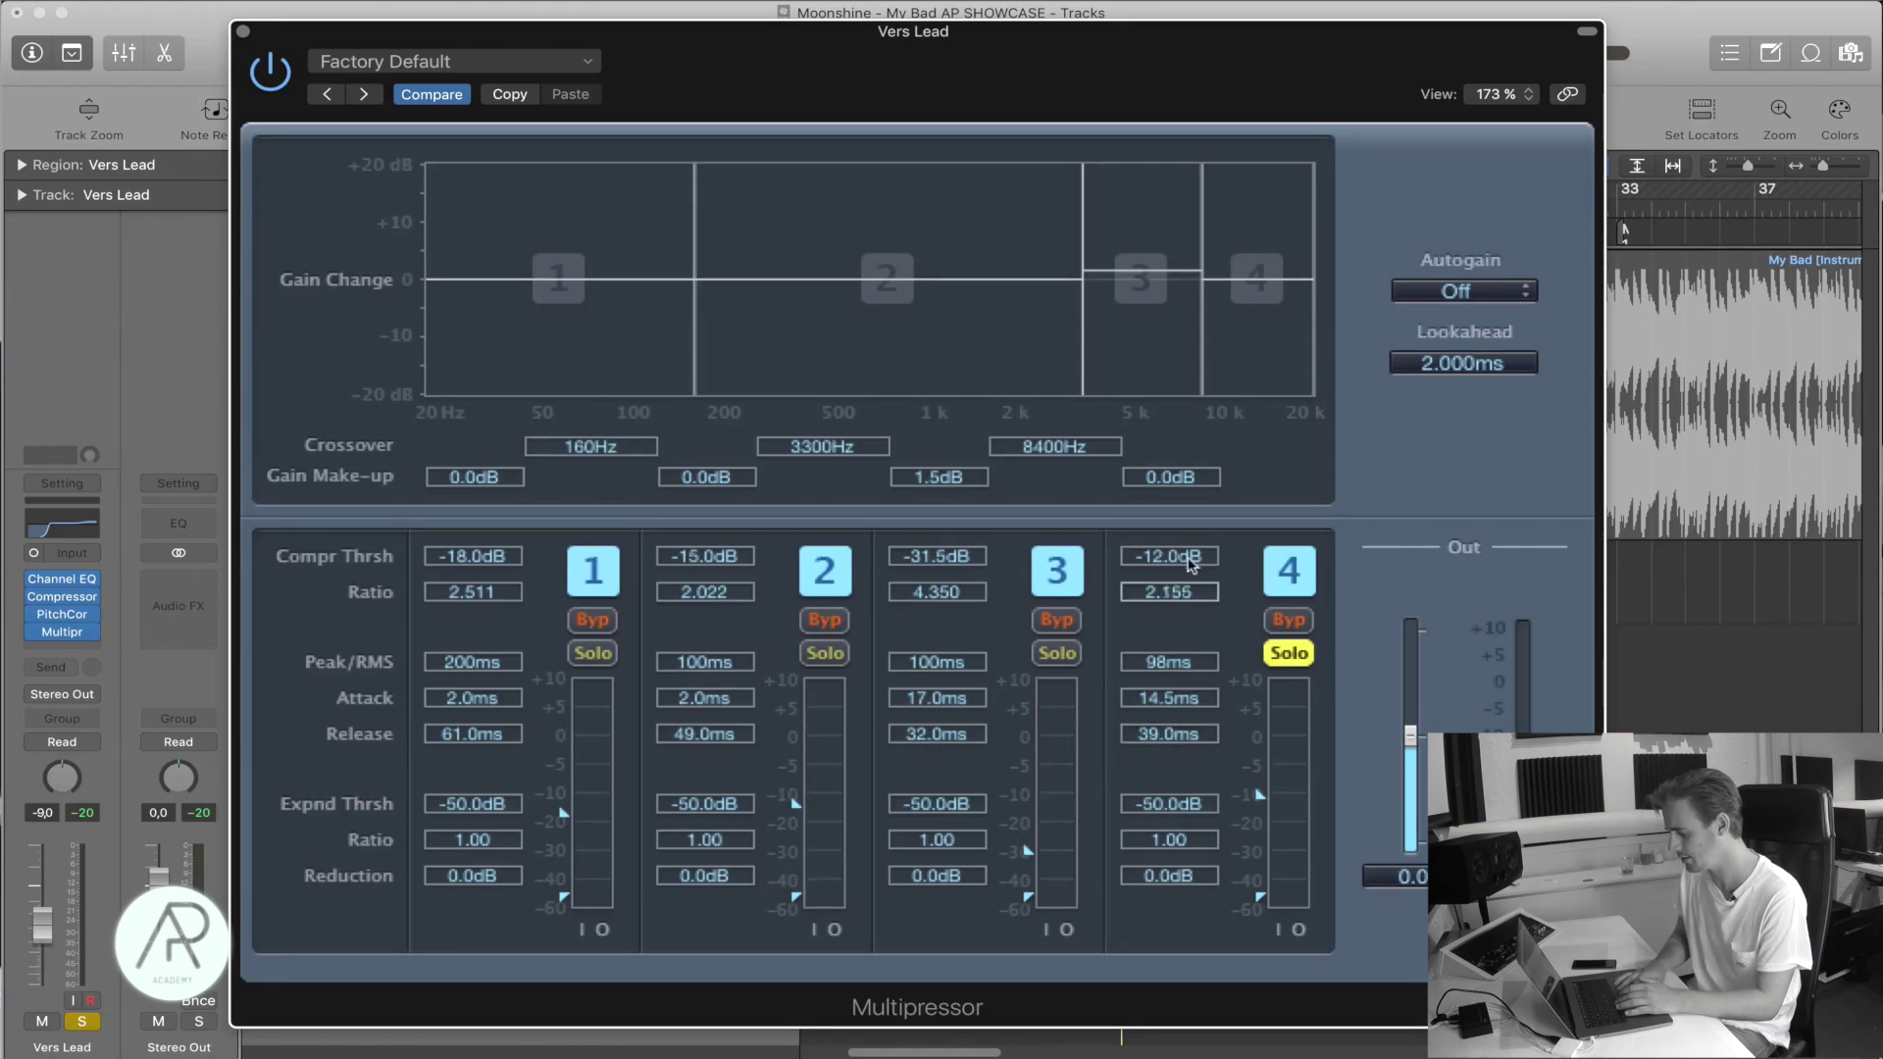
pyautogui.moveTo(1190, 563); pyautogui.dragTo(1265, 863)
# Compare band 4 with its bypass during playback and set its compressor threshold to -32.5 dB.
pyautogui.press('space')
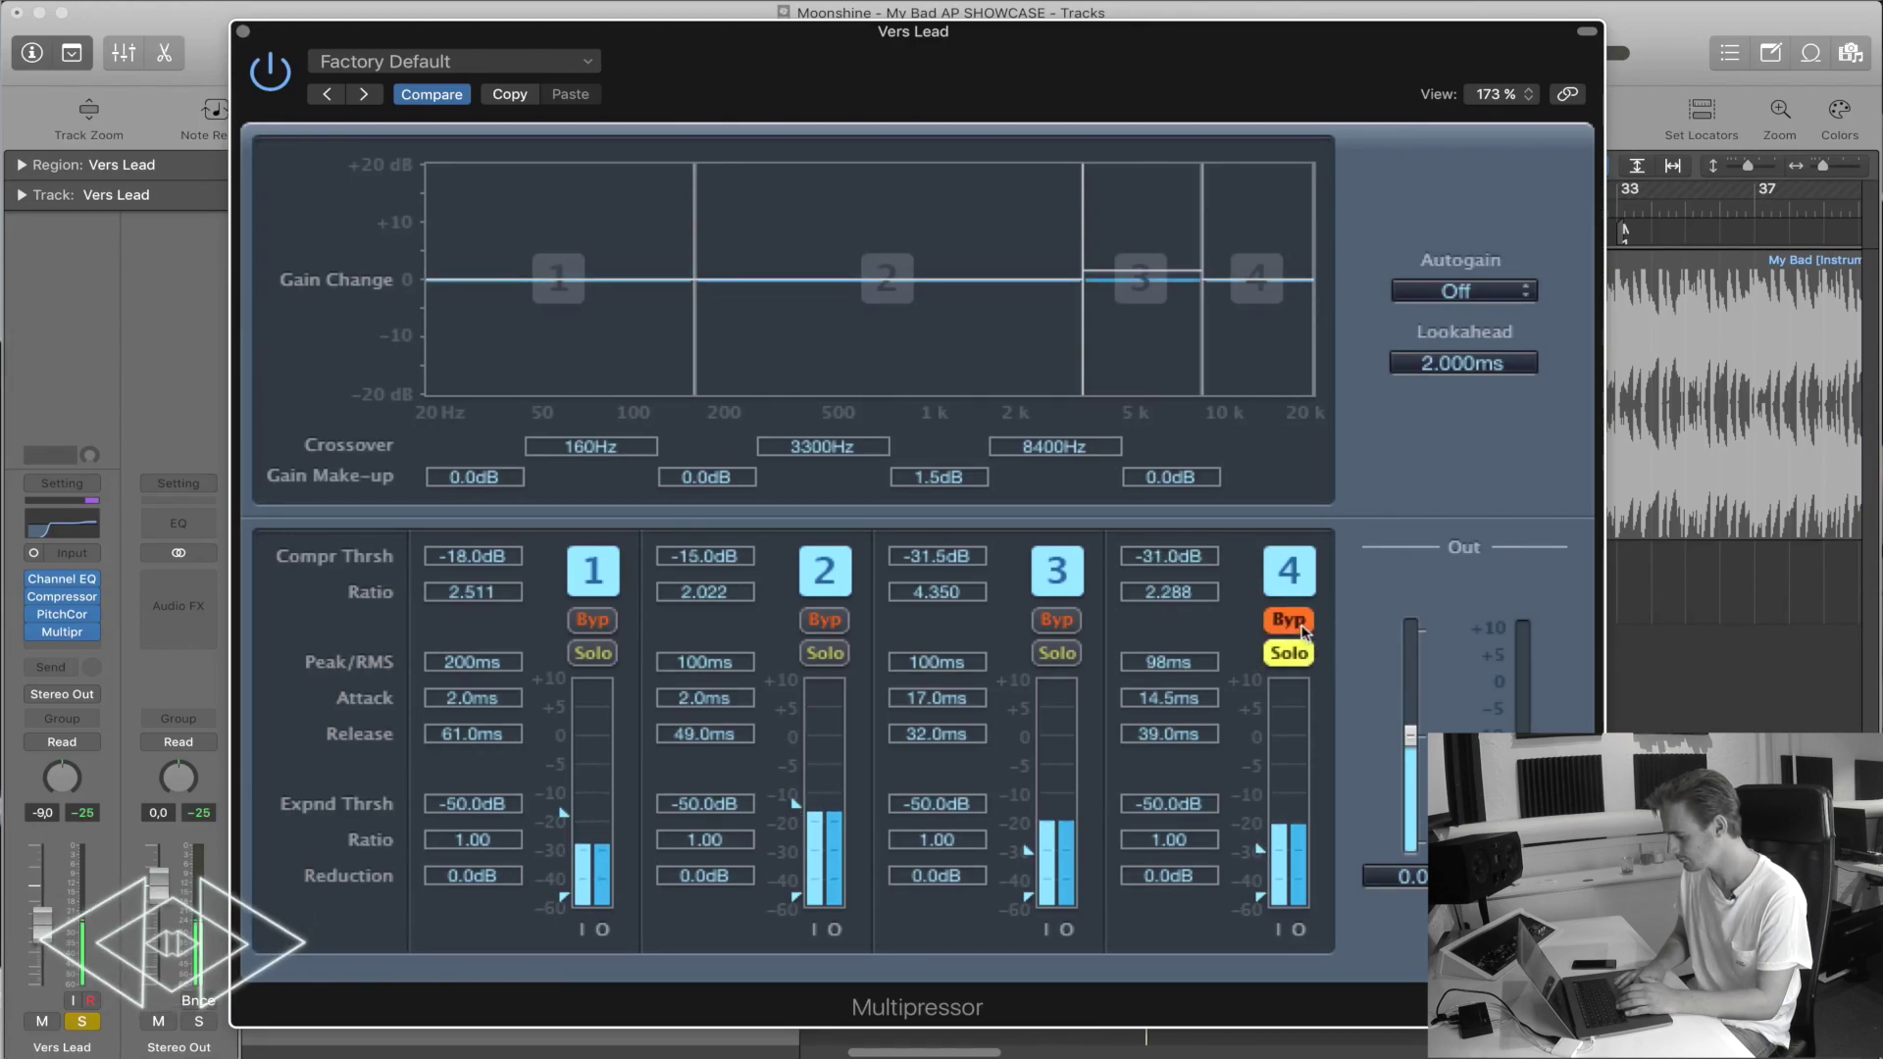
pyautogui.click(1302, 628)
pyautogui.moveTo(1169, 556); pyautogui.dragTo(1264, 853)
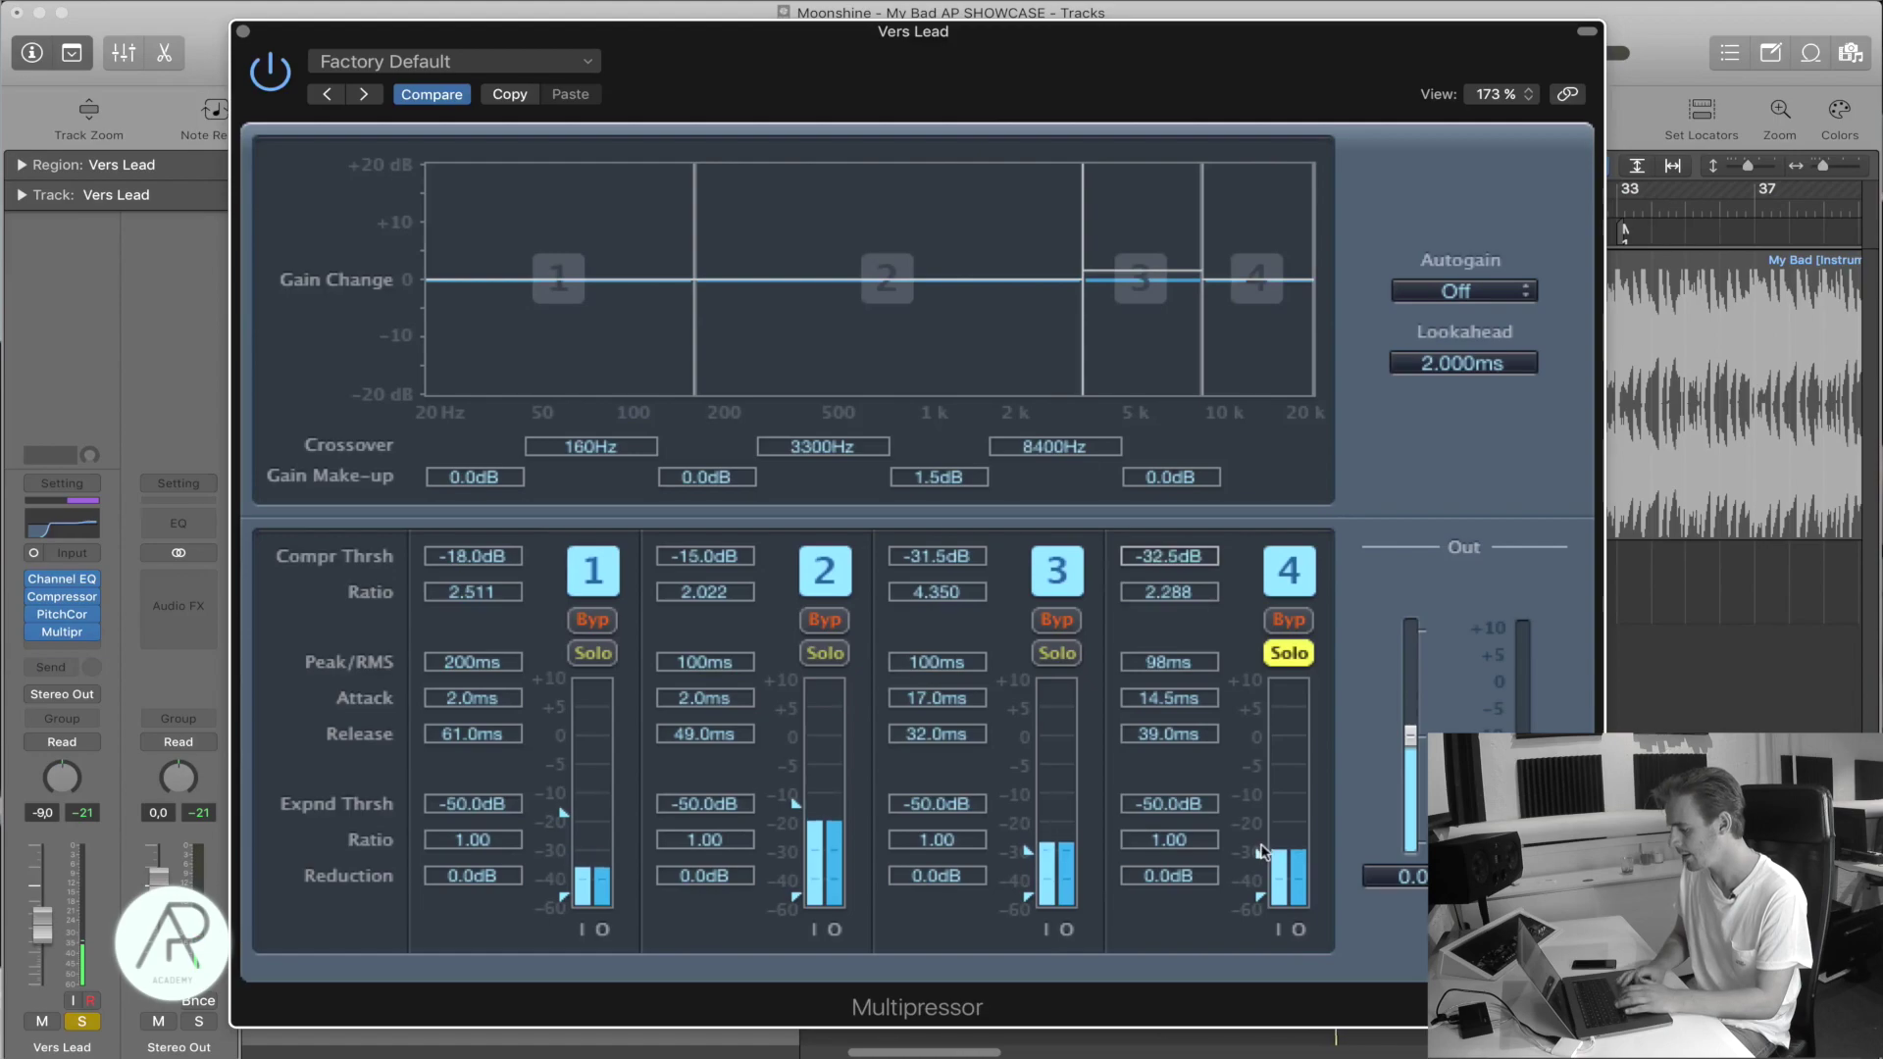
pyautogui.press('space')
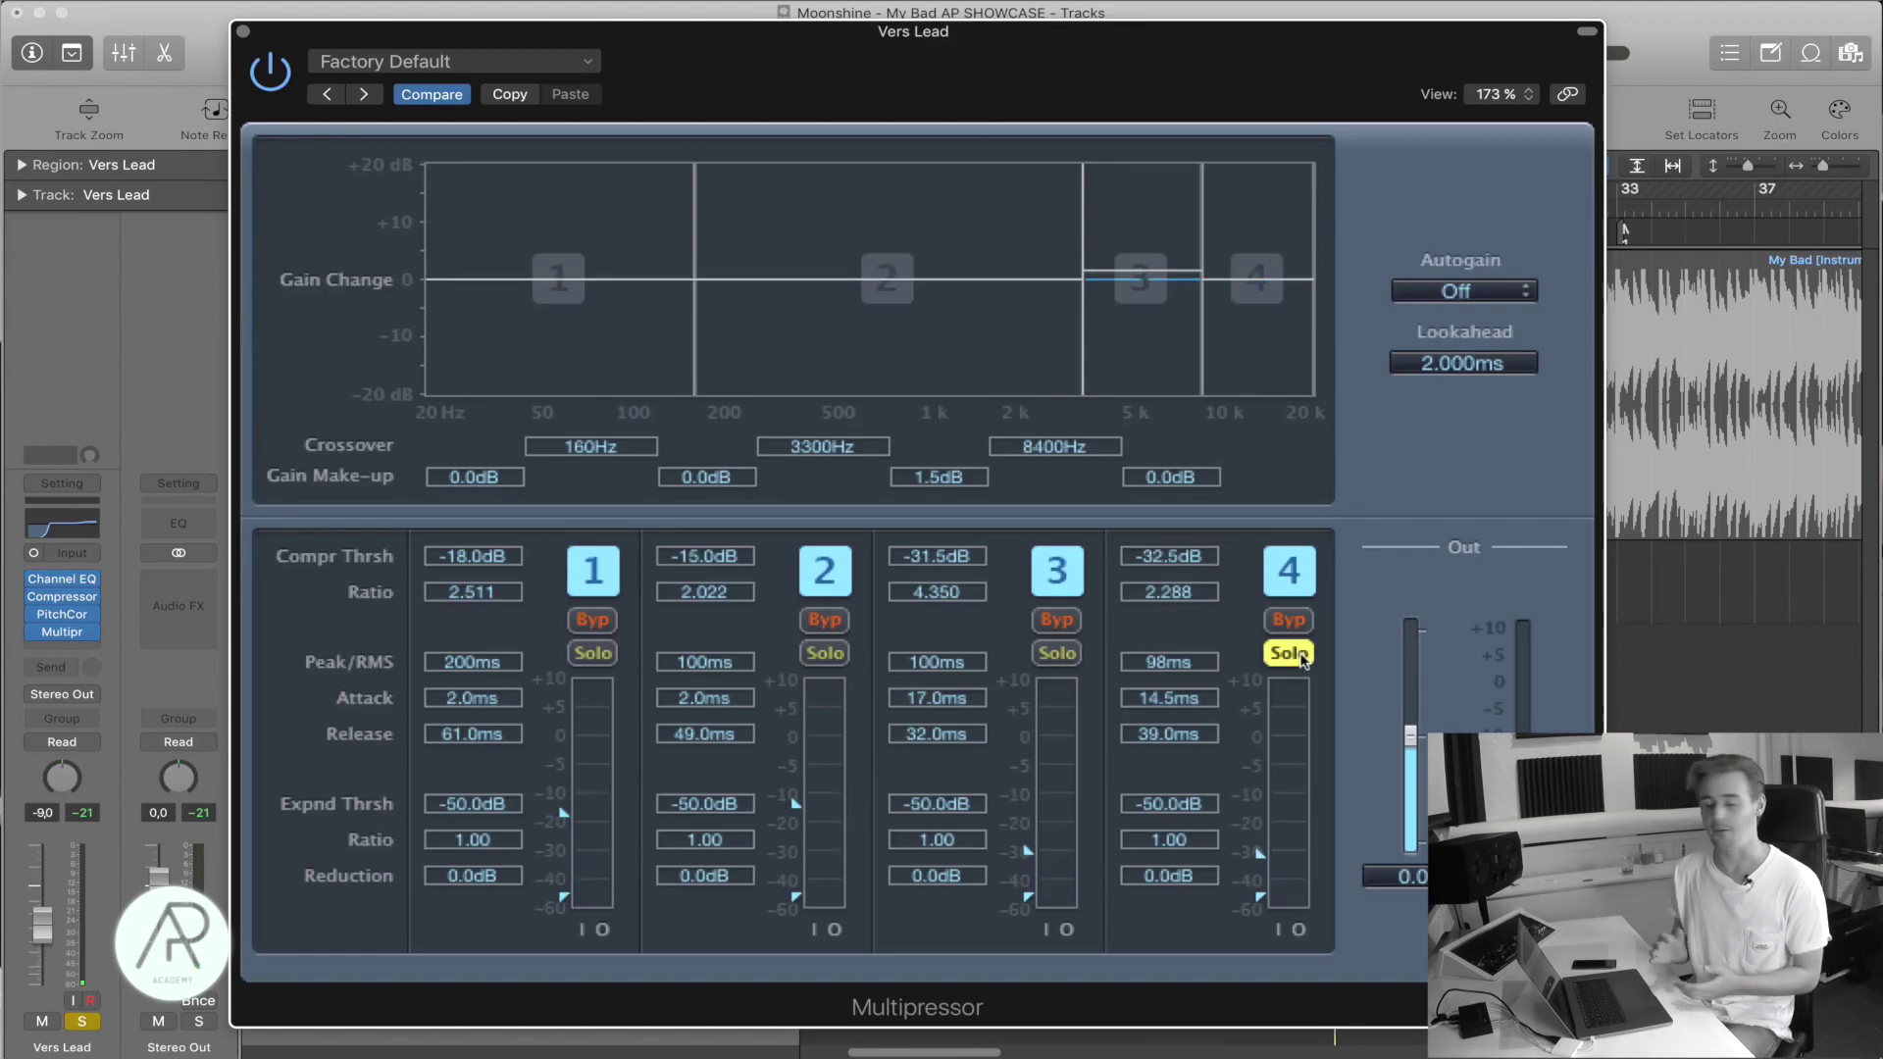
# Unsolo band 4, adjust its gain make-up while listening to the full vocal, and close the Multipressor.
pyautogui.click(1301, 654)
pyautogui.press('space')
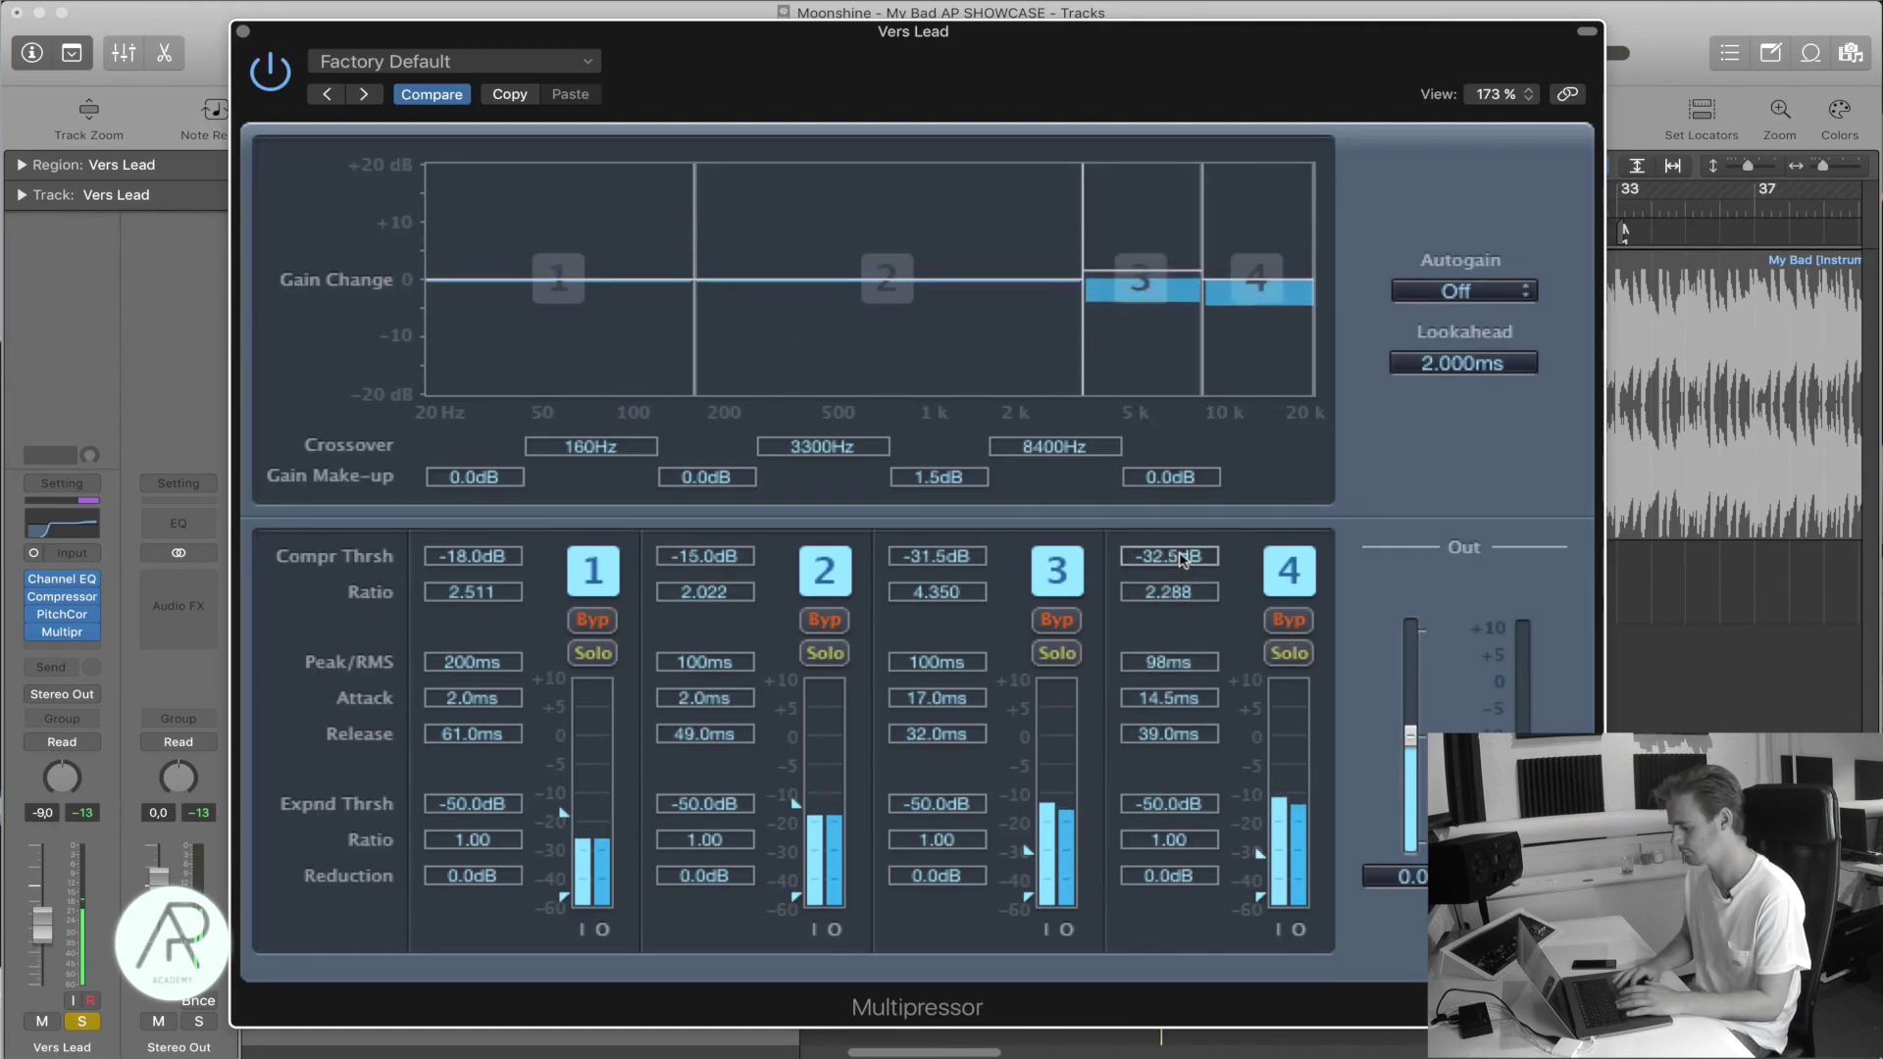
pyautogui.moveTo(1180, 492); pyautogui.dragTo(1180, 481)
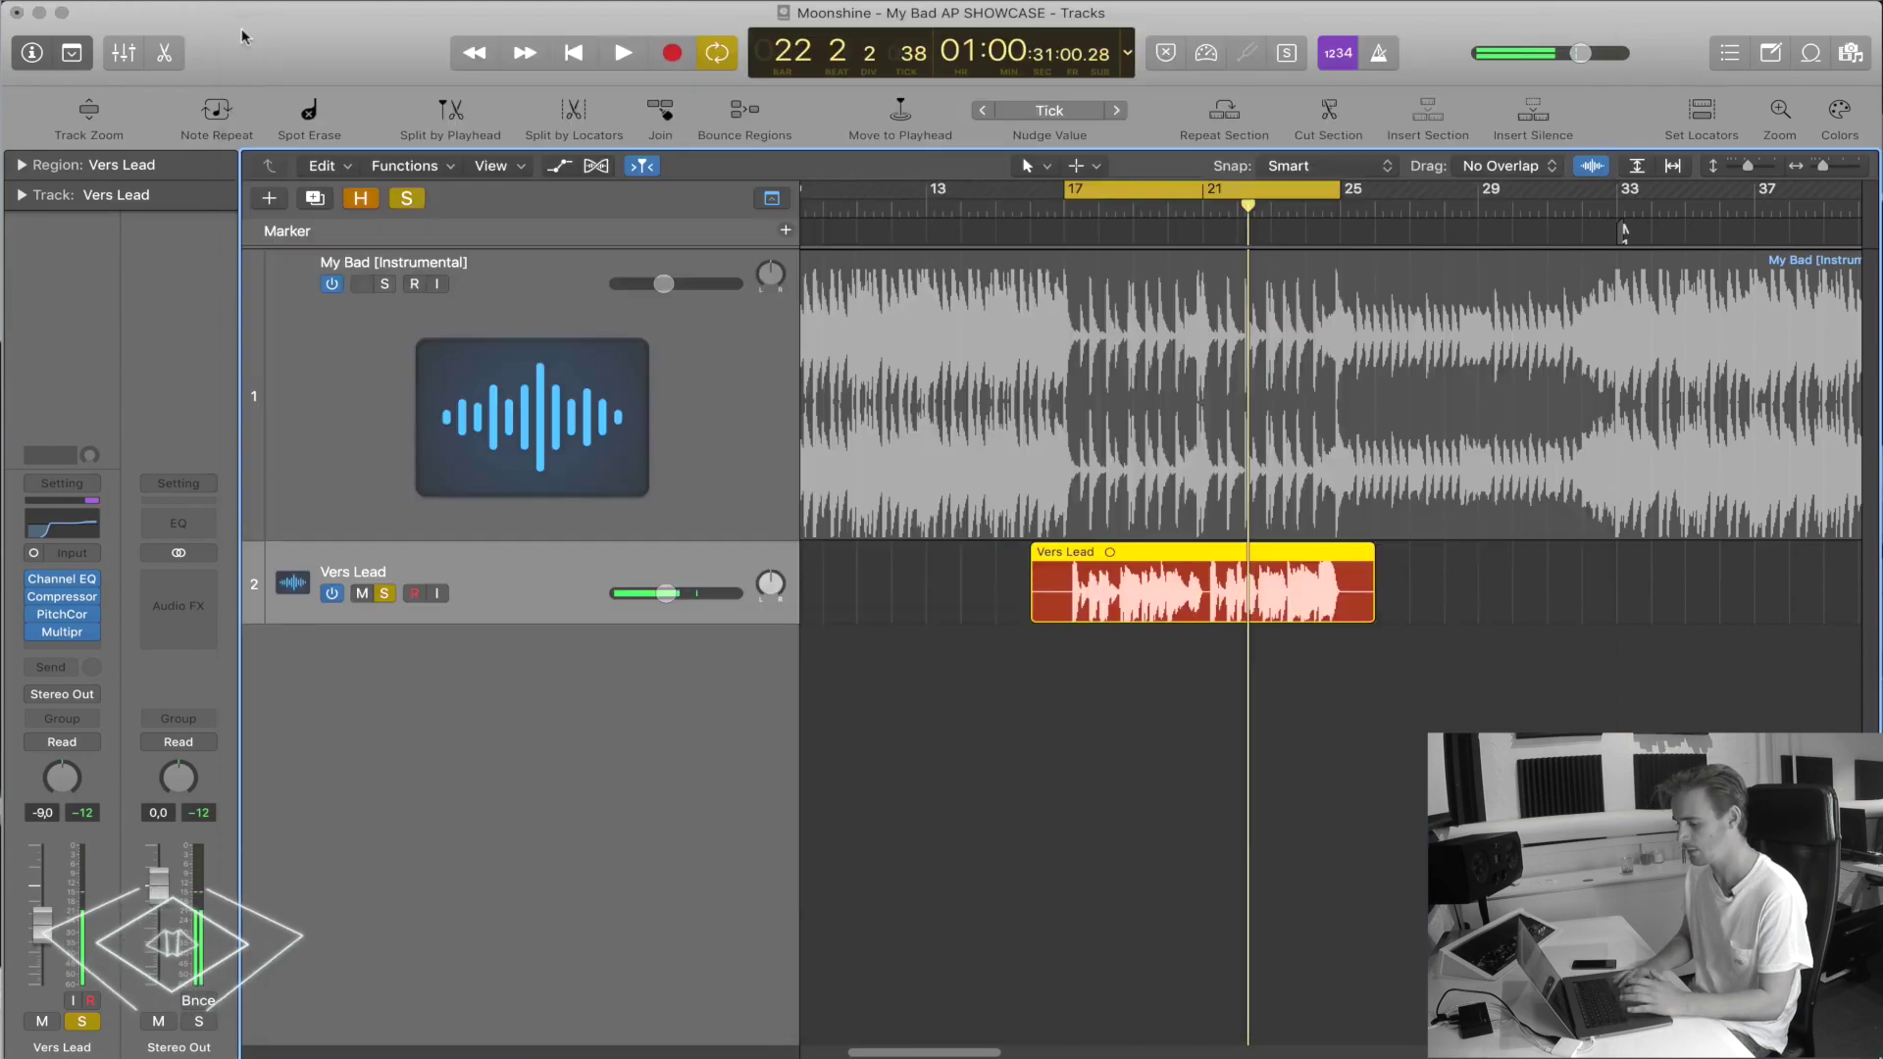
pyautogui.click(243, 30)
# Insert a Gain plug-in after the Multipressor on the Vers Lead track and close its window.
pyautogui.moveTo(549, 1015)
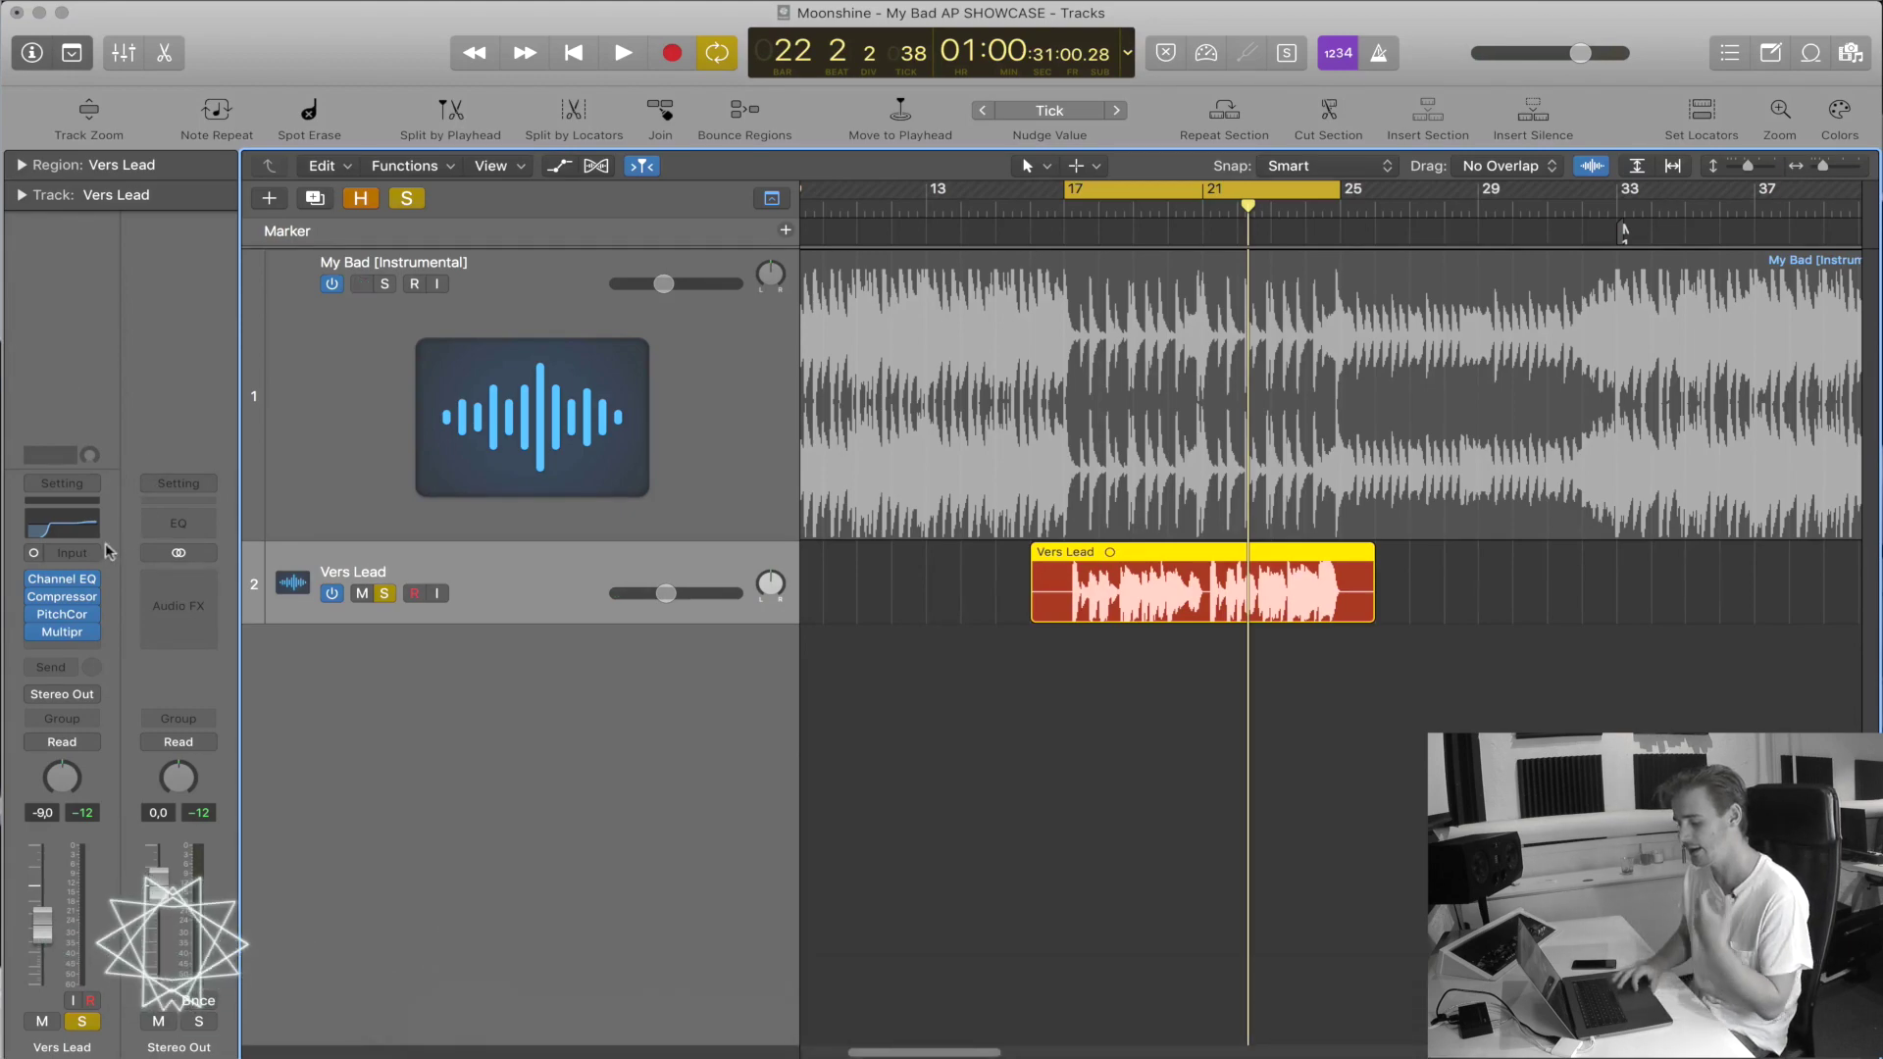
pyautogui.click(93, 649)
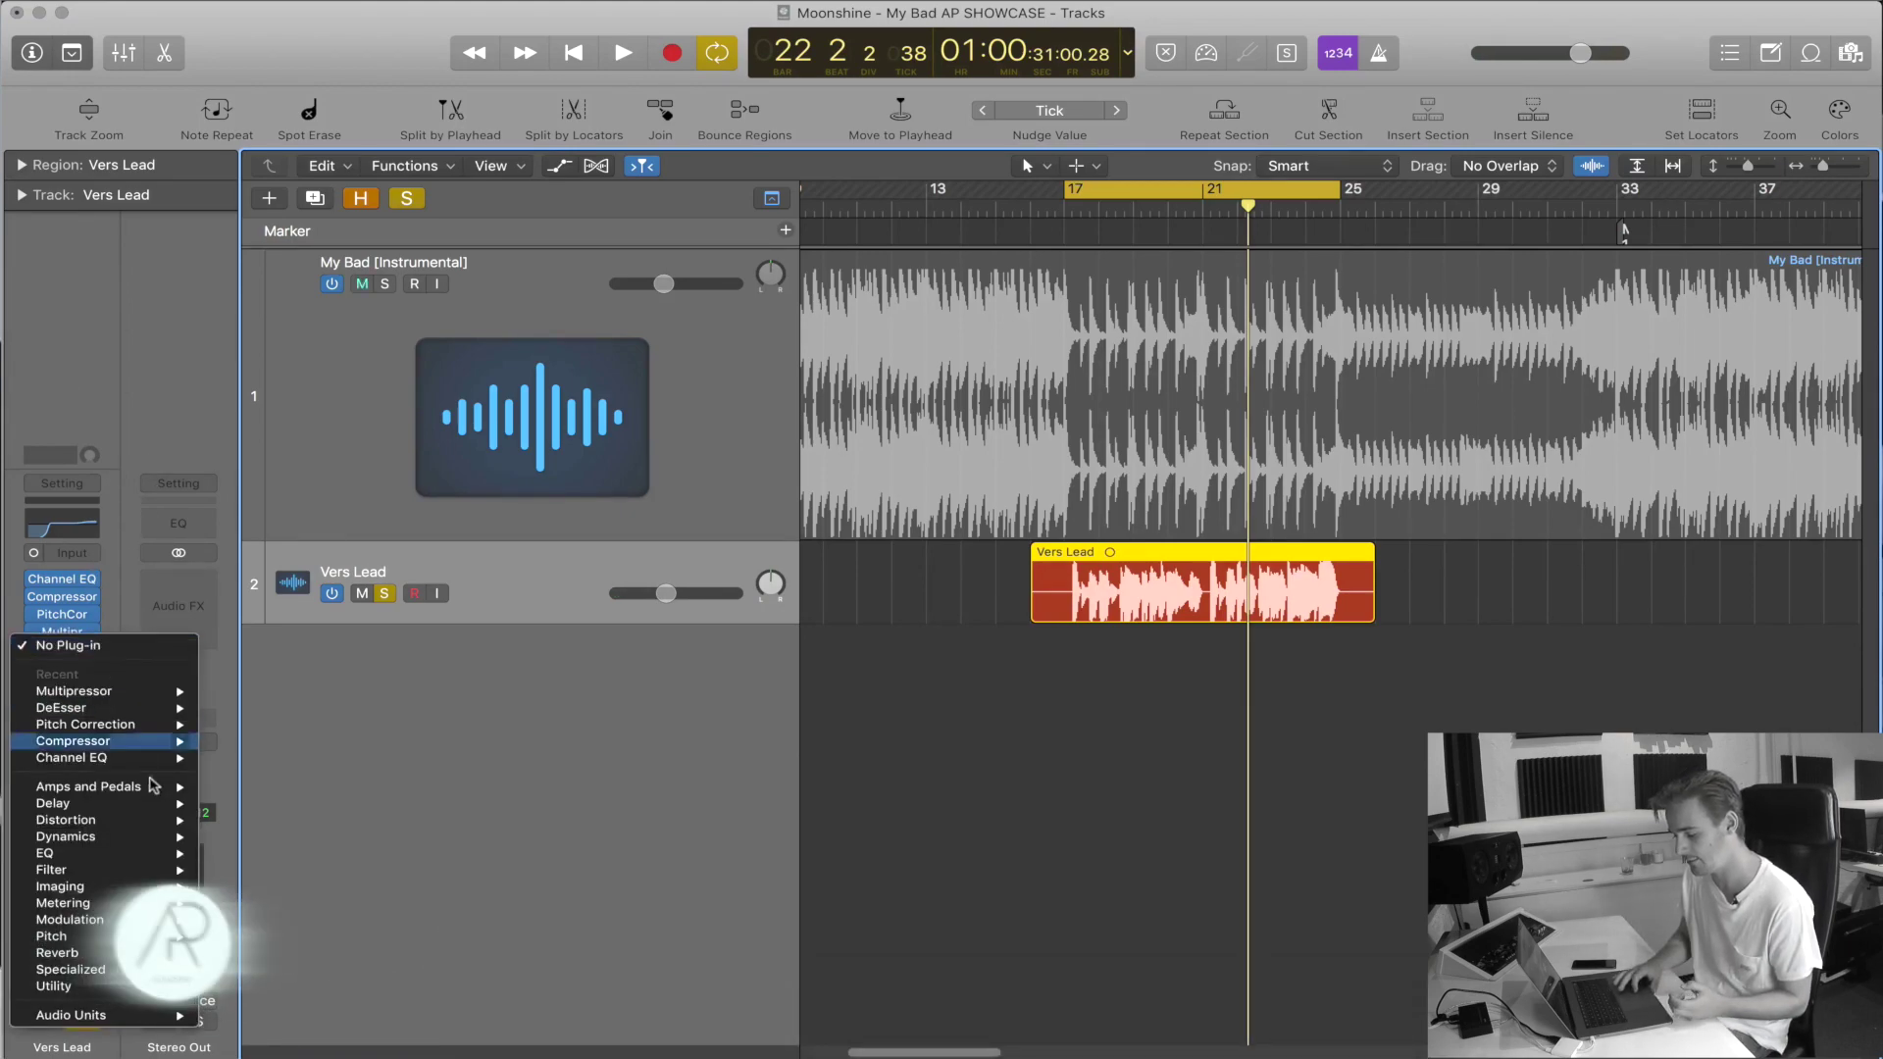
pyautogui.moveTo(147, 821)
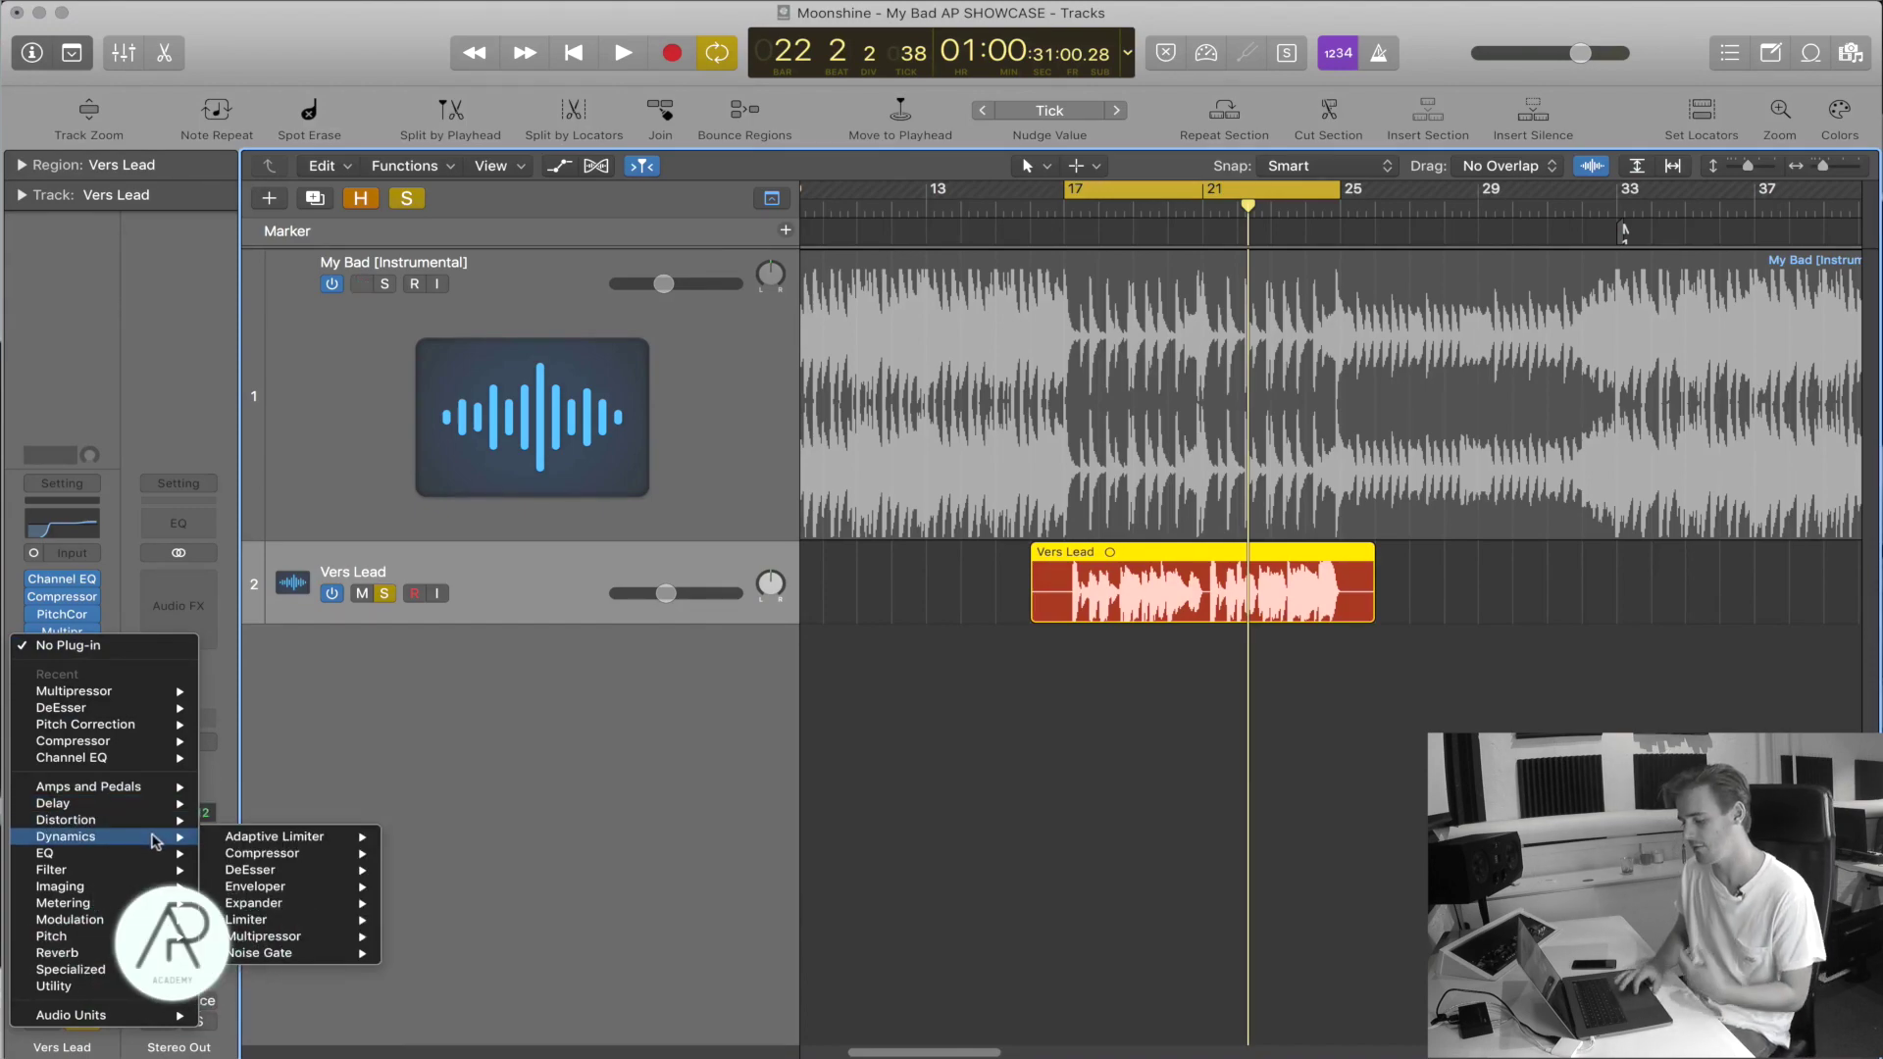
pyautogui.moveTo(144, 887)
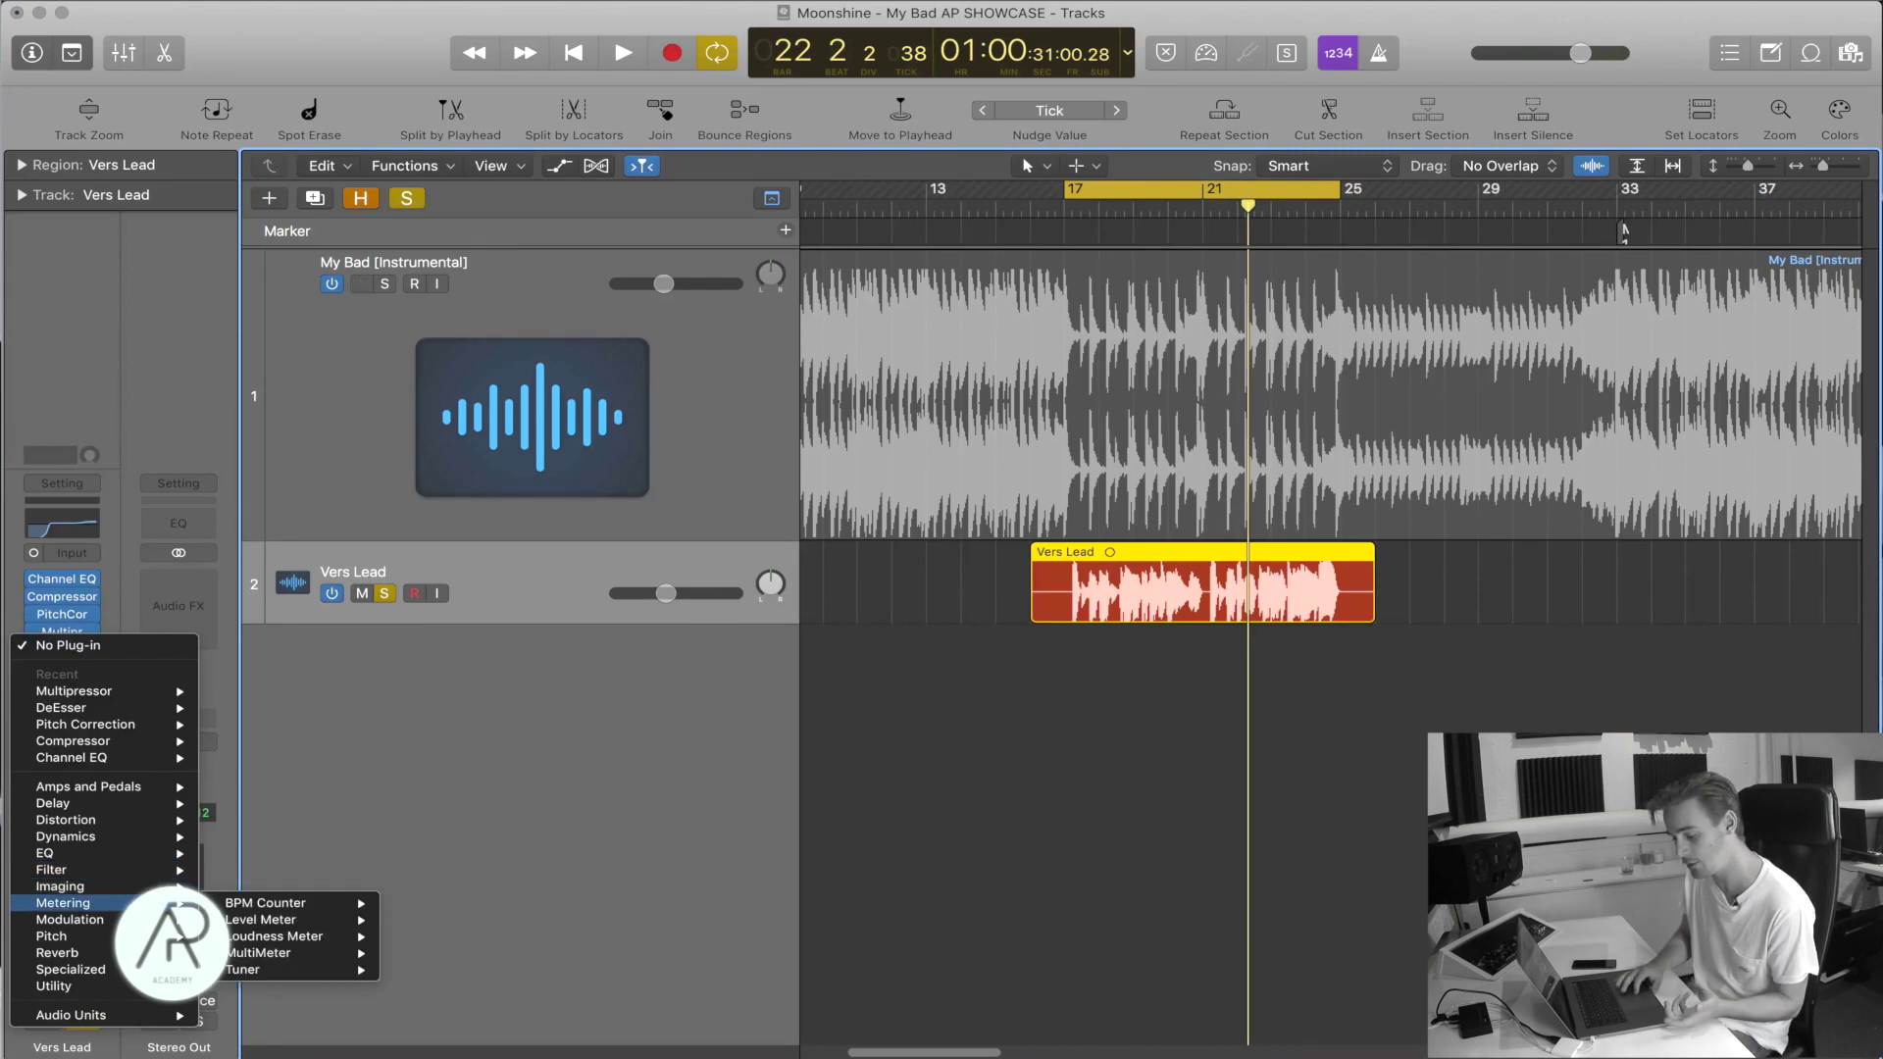
pyautogui.moveTo(132, 953)
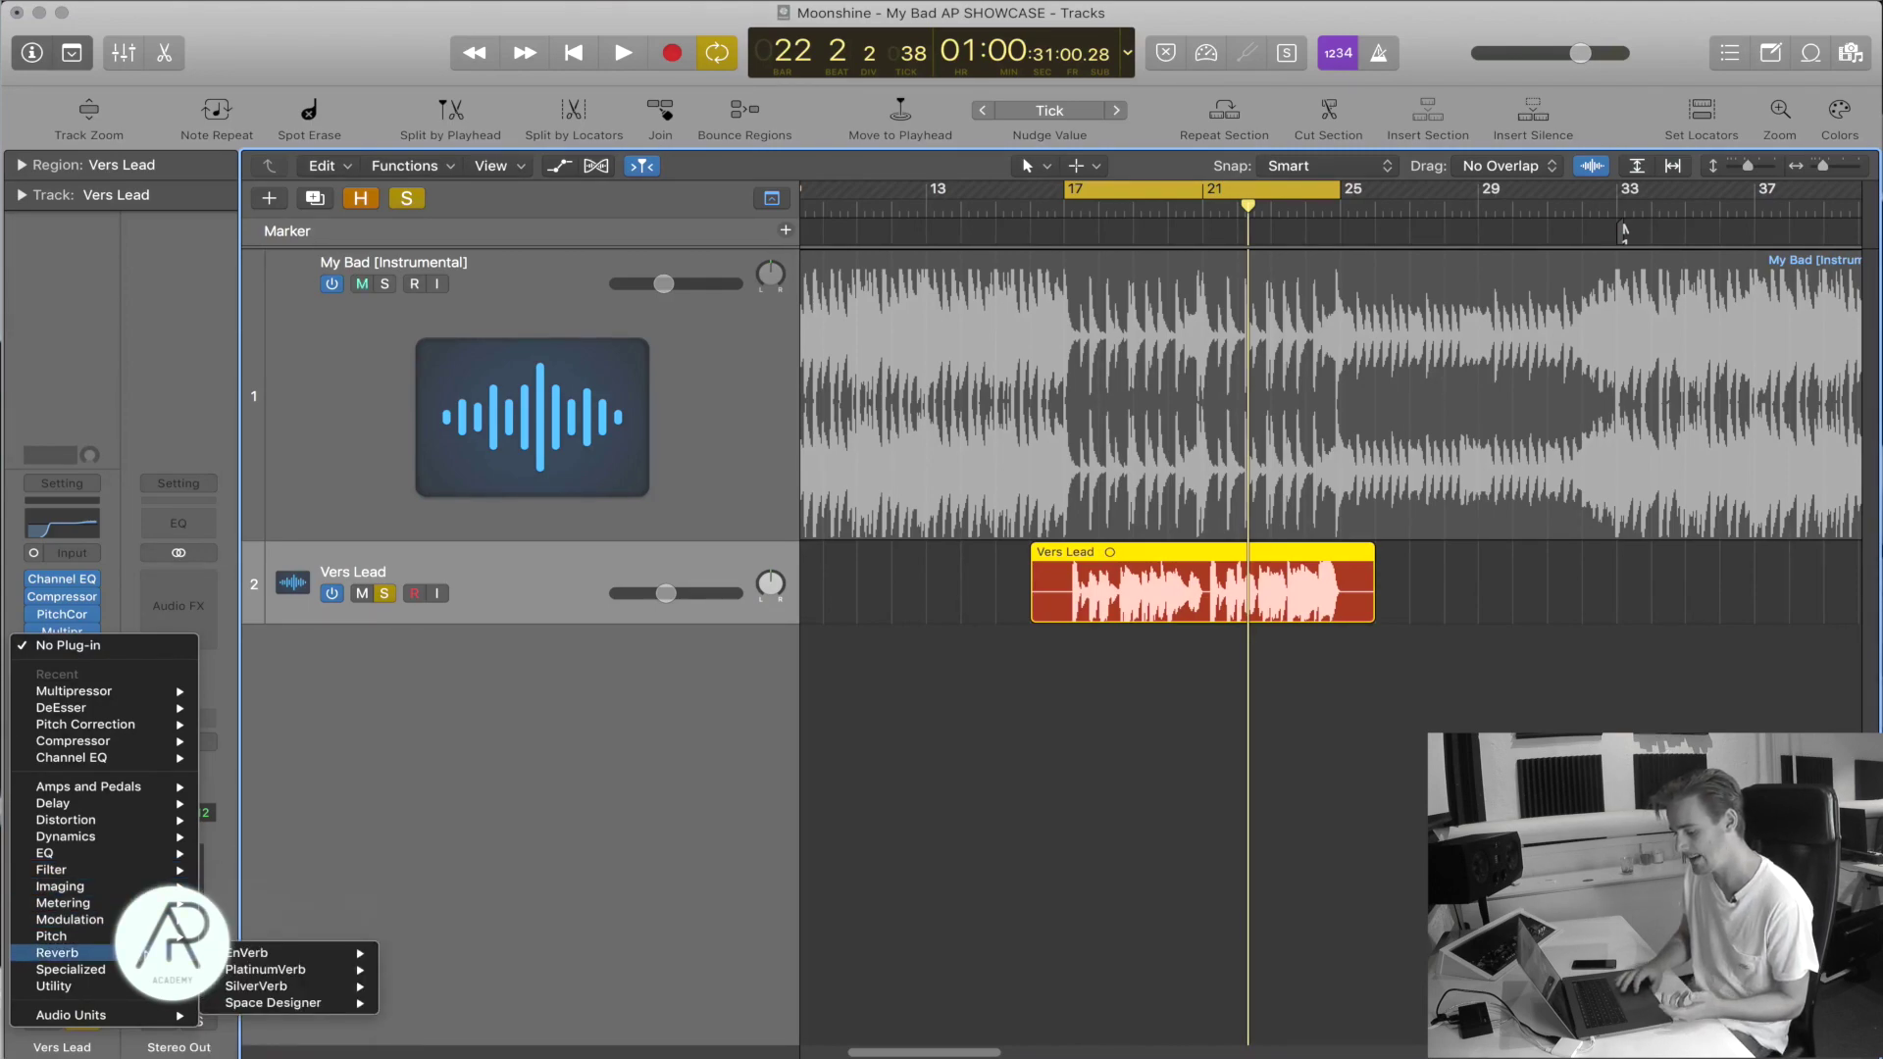
pyautogui.moveTo(142, 988)
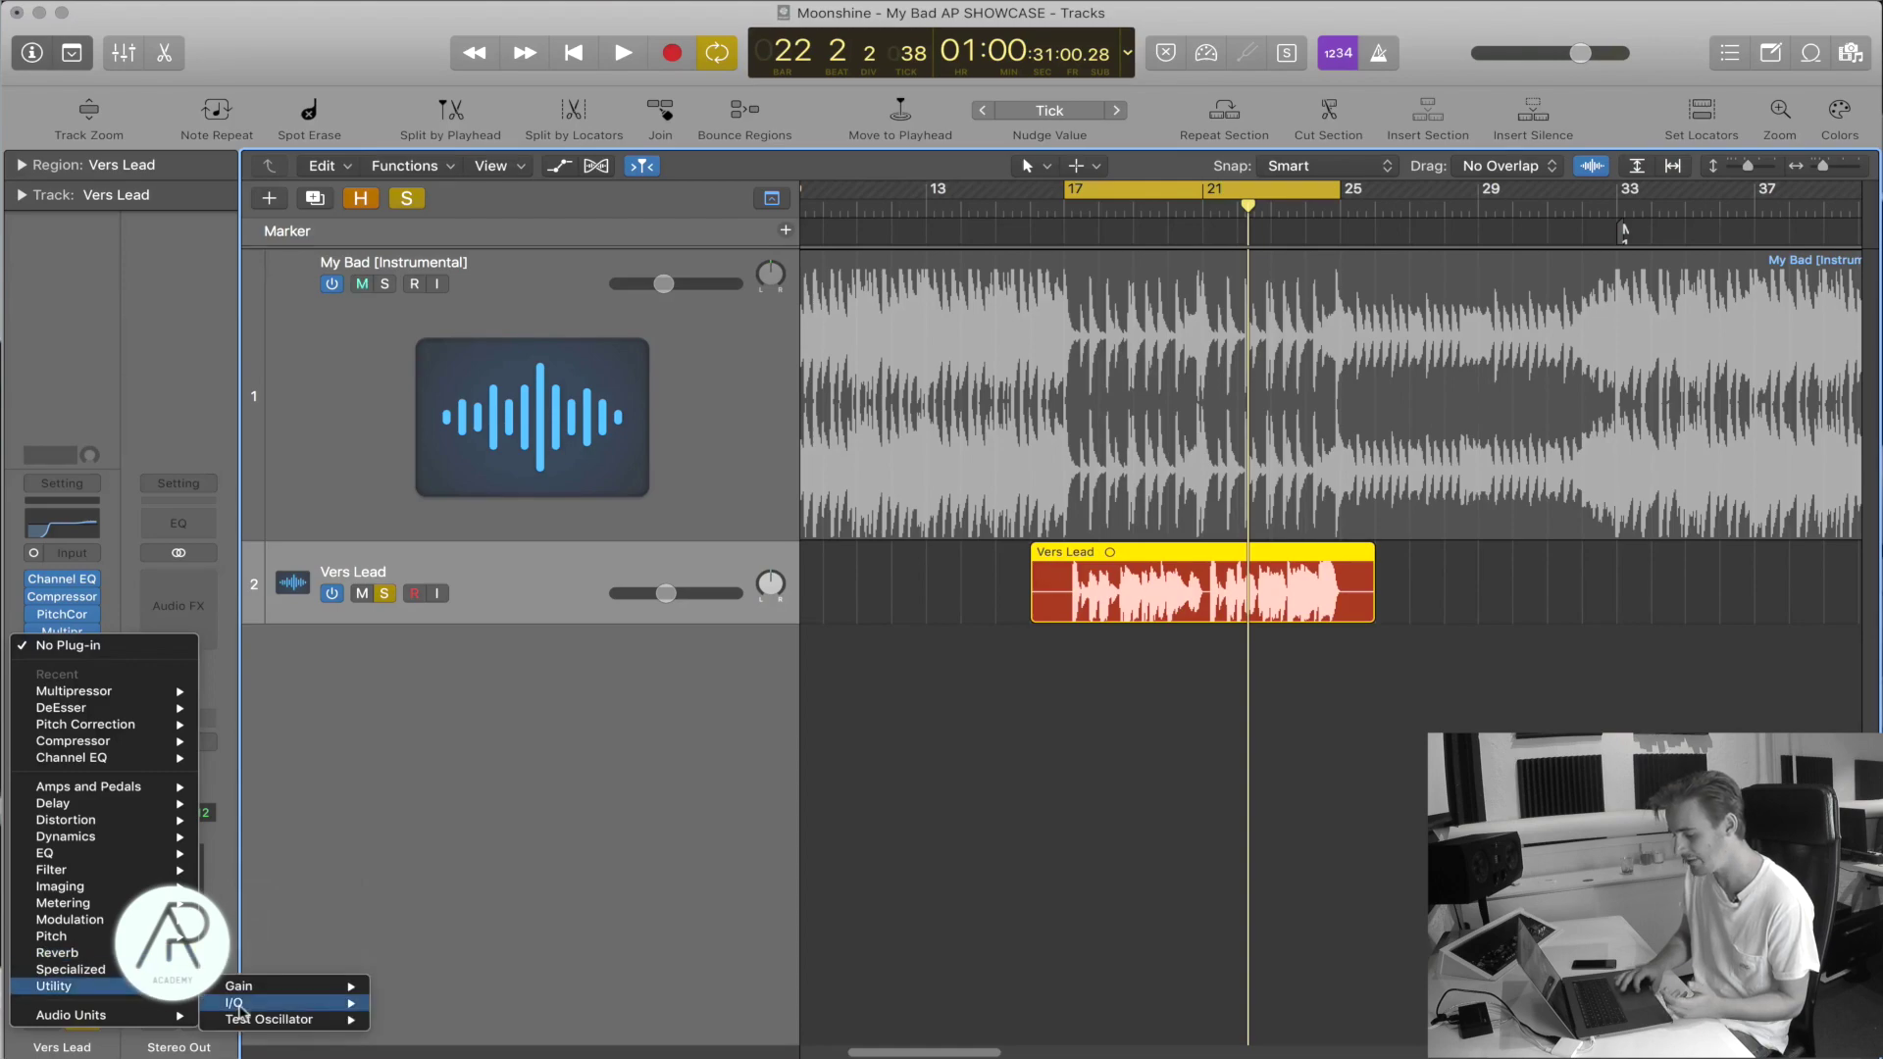
pyautogui.moveTo(286, 991)
pyautogui.click(416, 986)
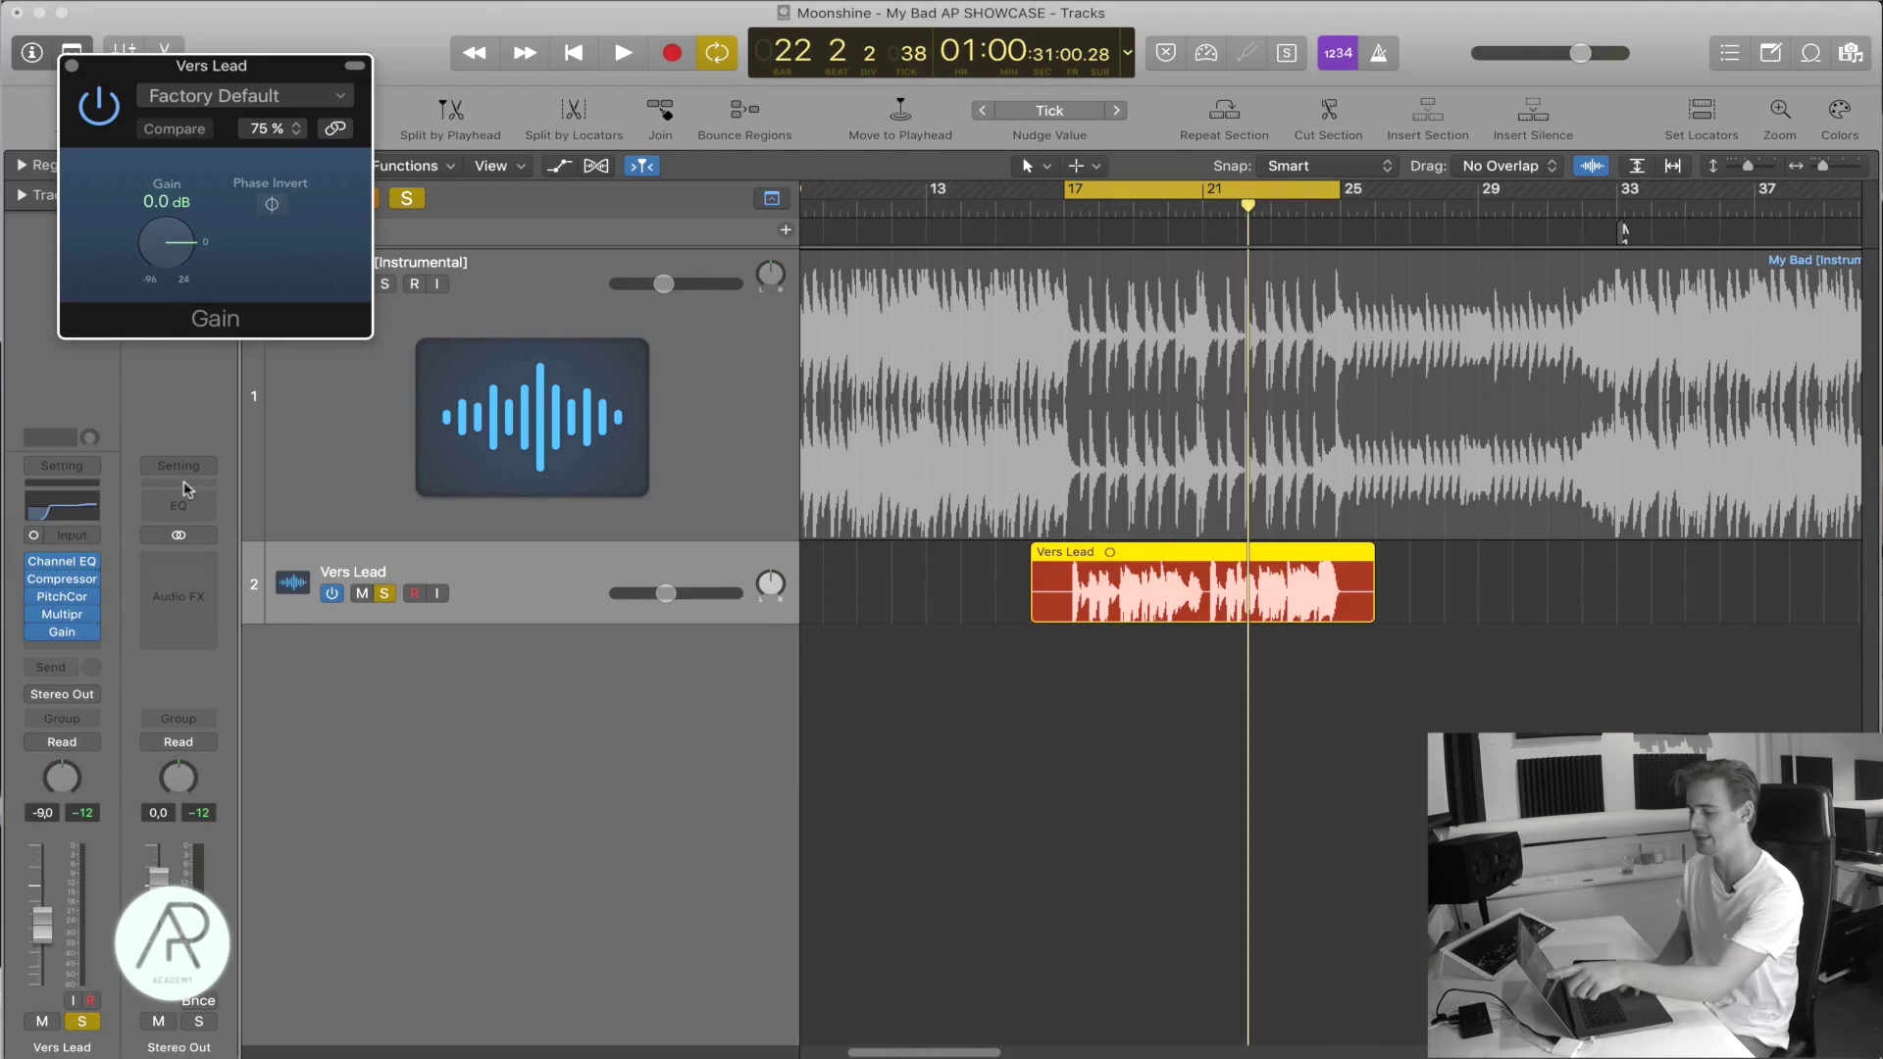
pyautogui.click(72, 66)
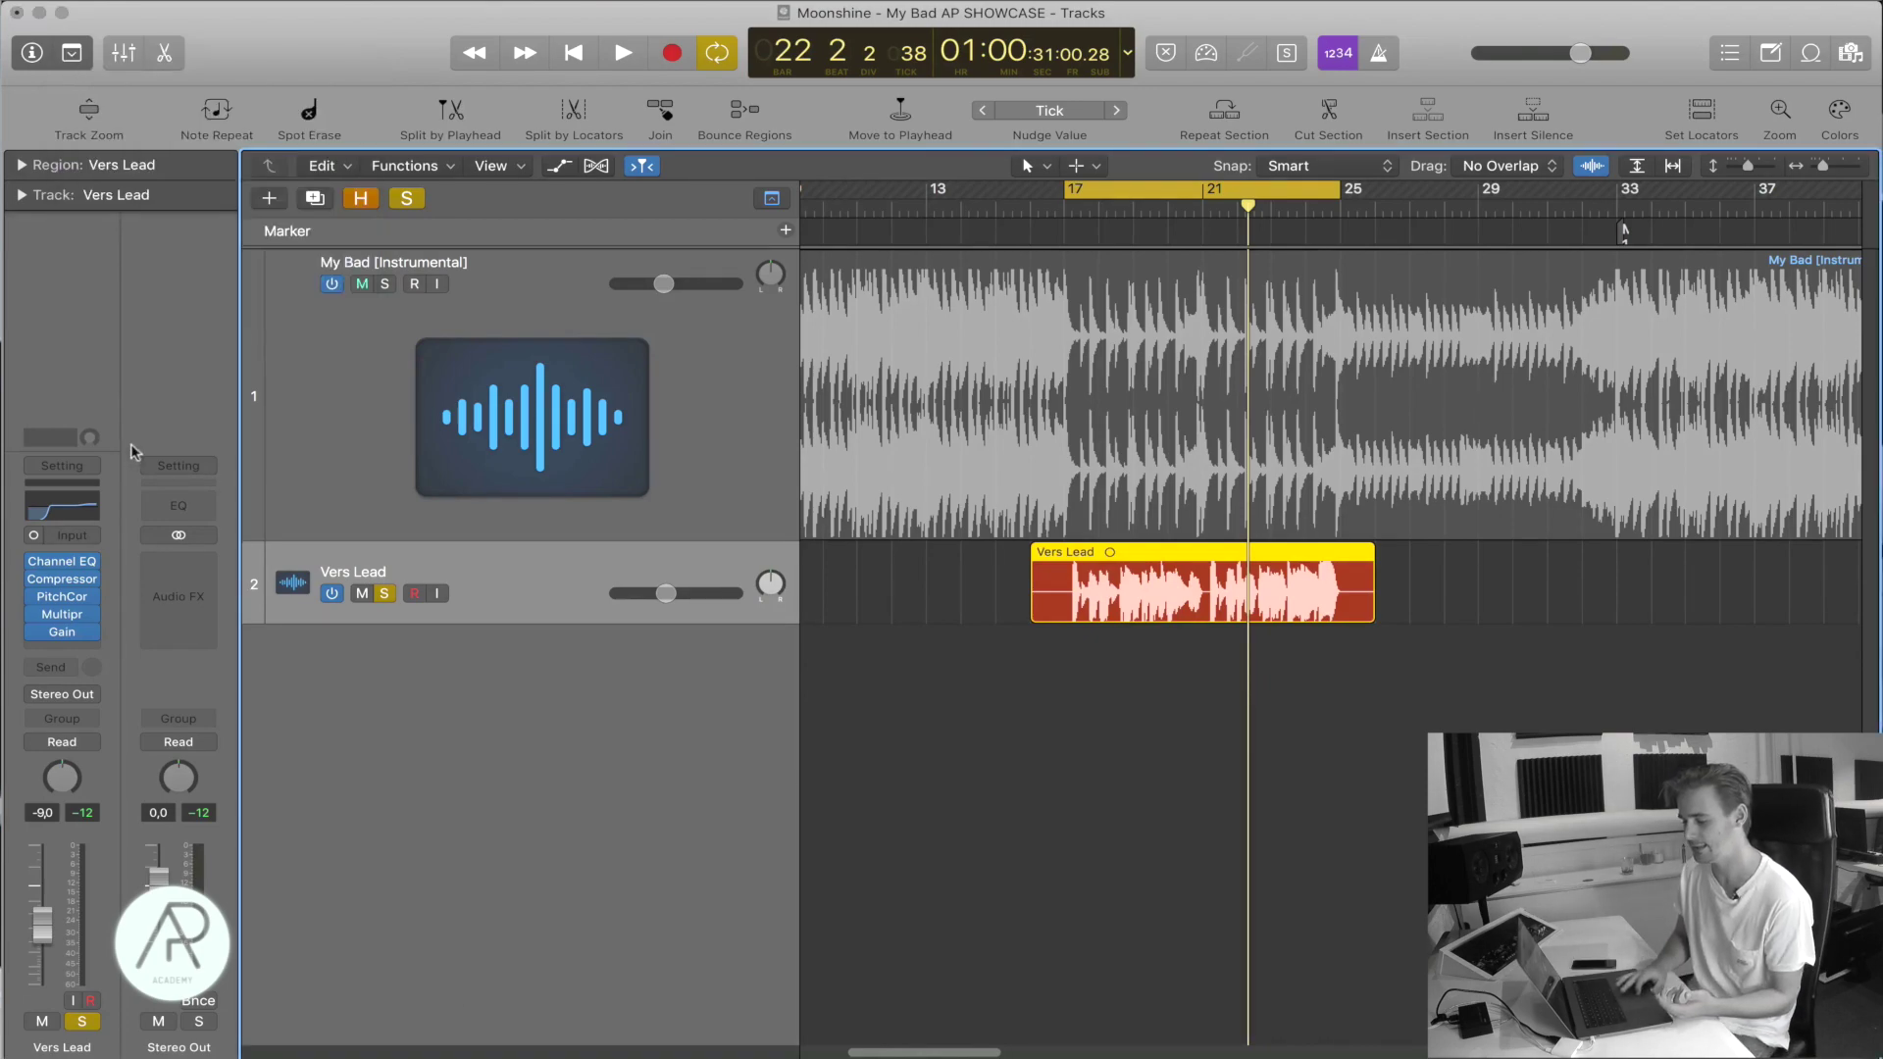
pyautogui.click(94, 631)
pyautogui.moveTo(136, 1005)
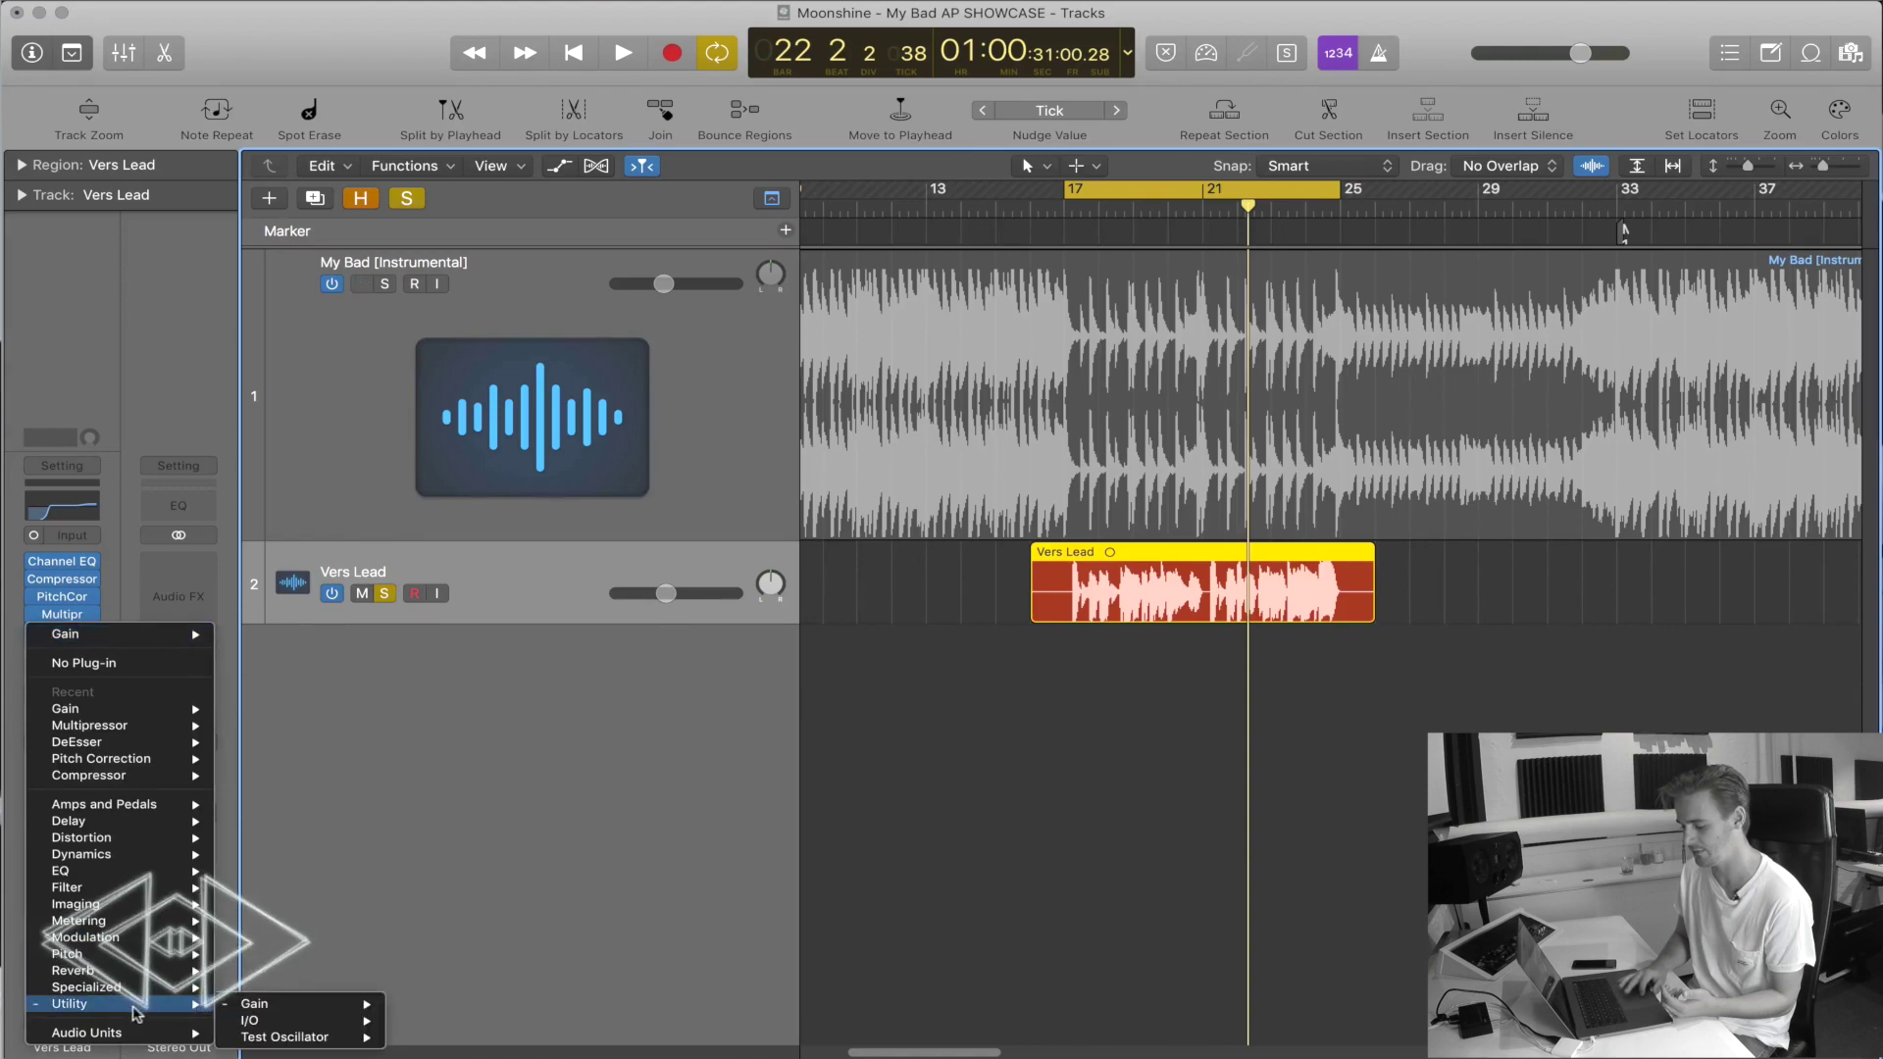
pyautogui.press('Escape')
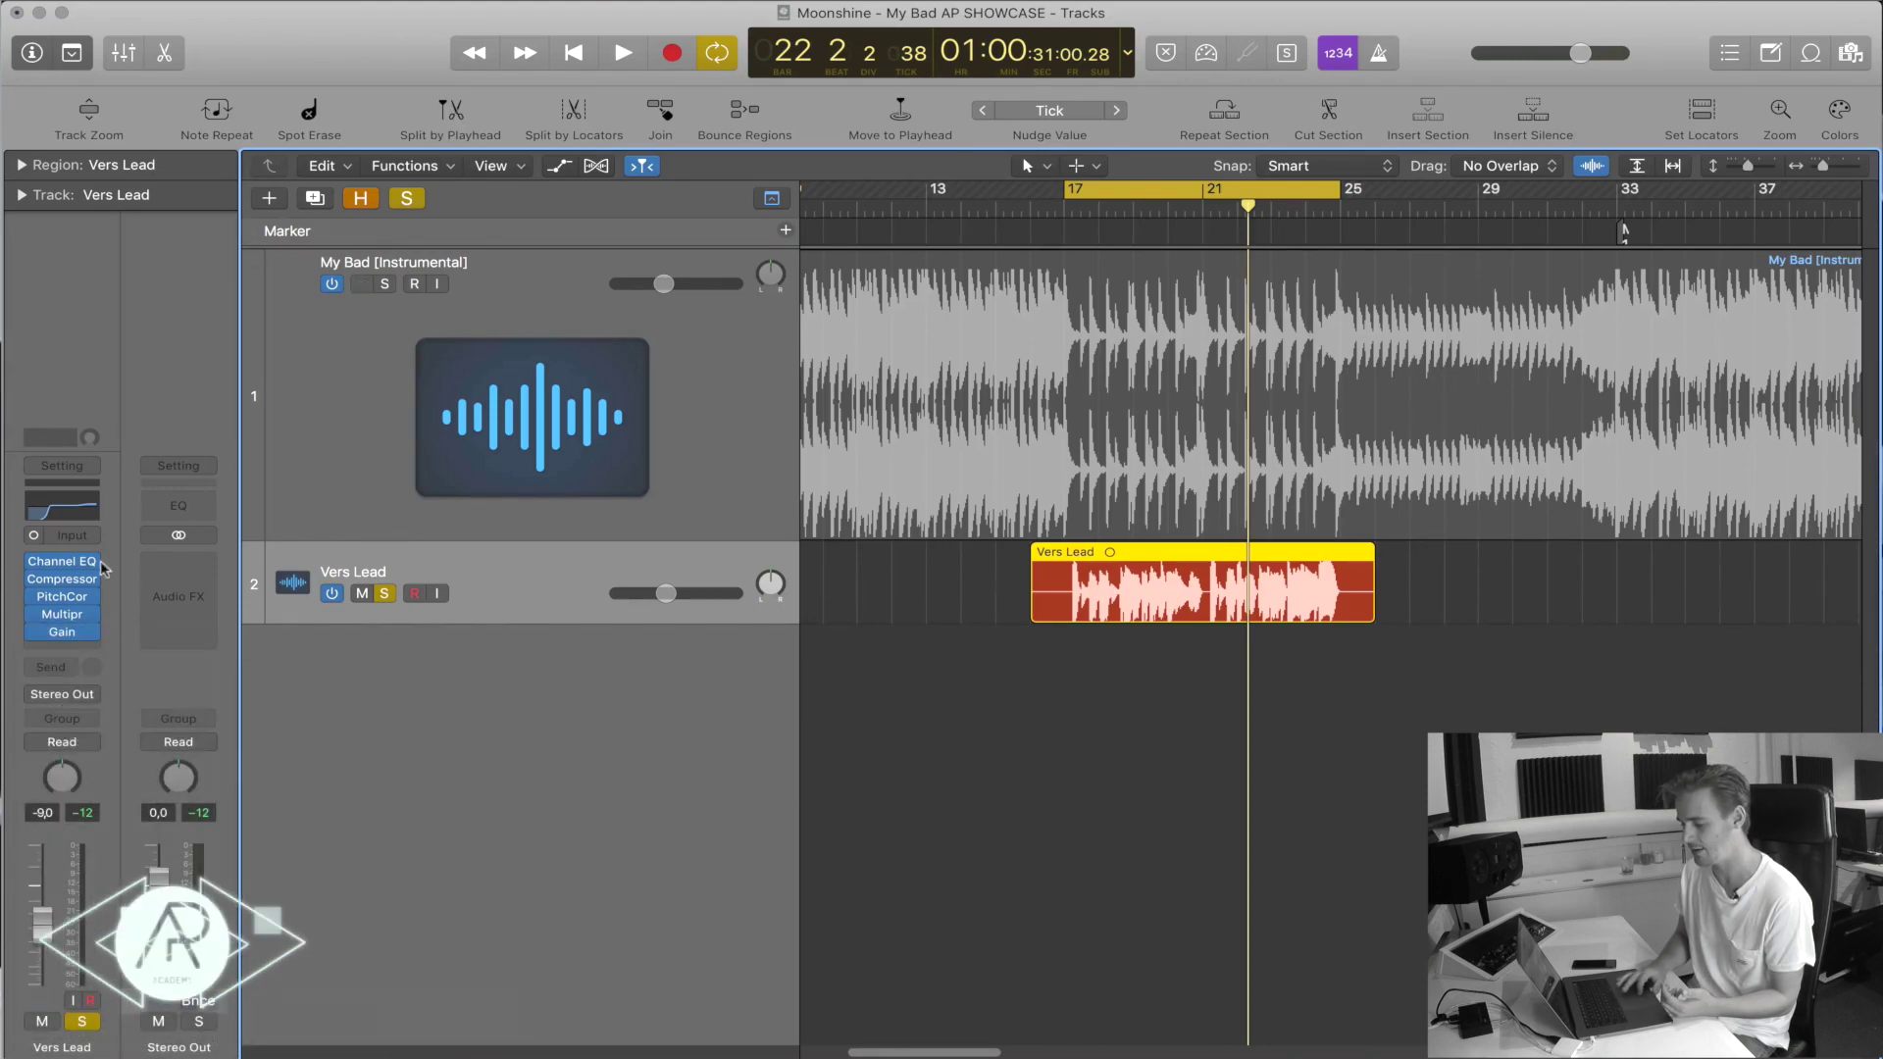
# Check the Gain plug-in, show track automation, and set the Vers Lead lane to the Gain plug-in's Gain parameter.
pyautogui.click(61, 632)
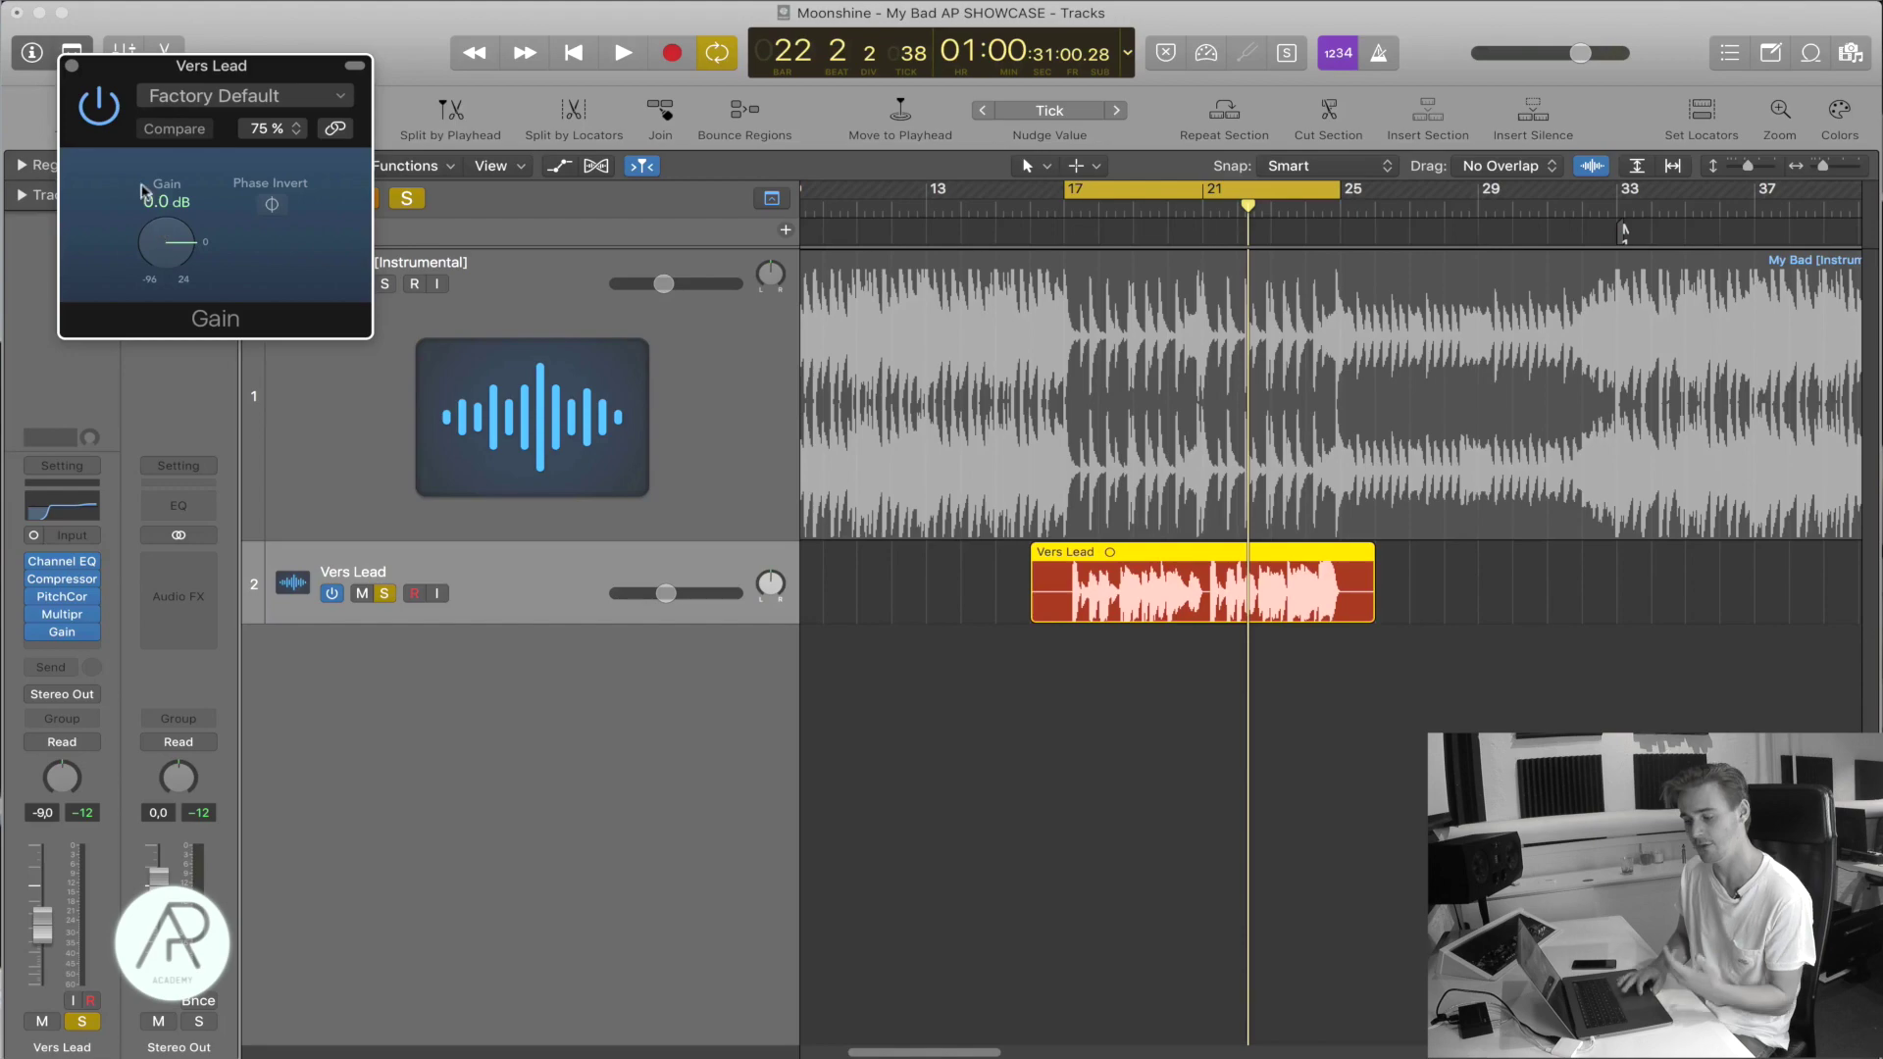
pyautogui.click(72, 67)
pyautogui.press('super+Right')
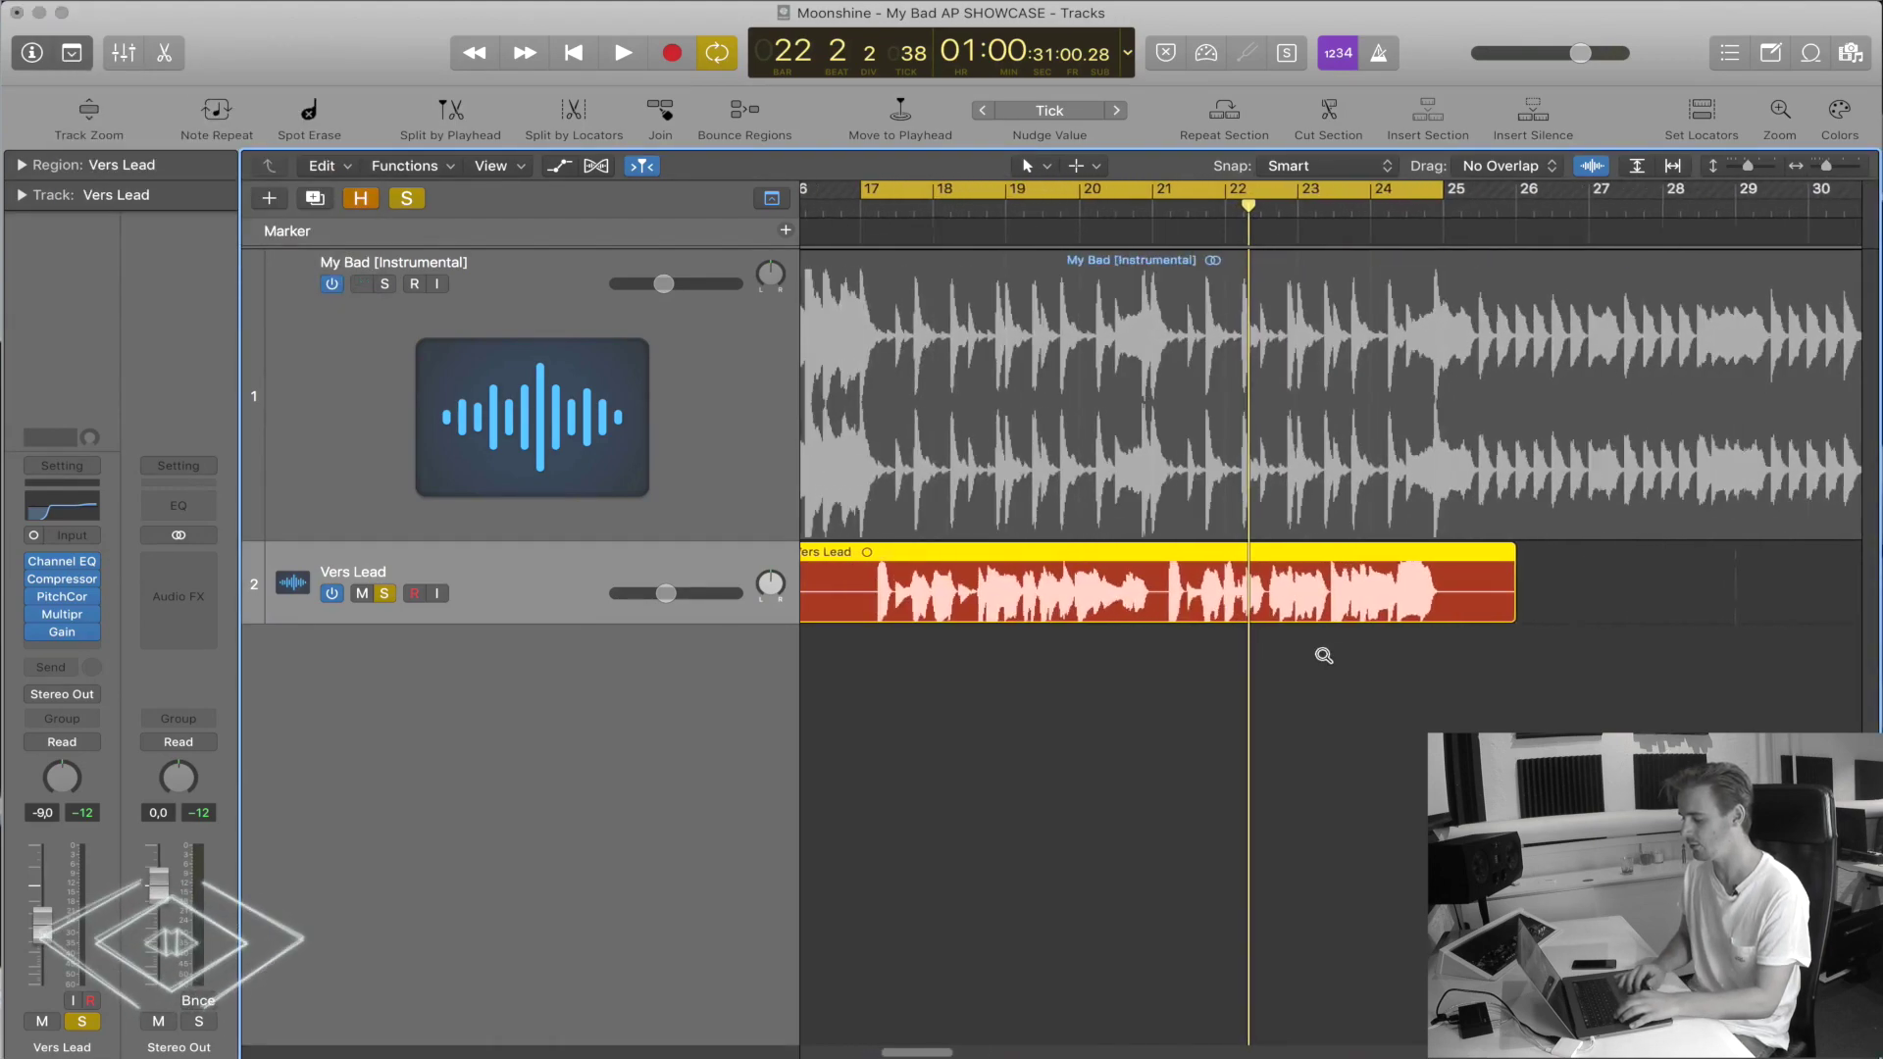
pyautogui.press('a')
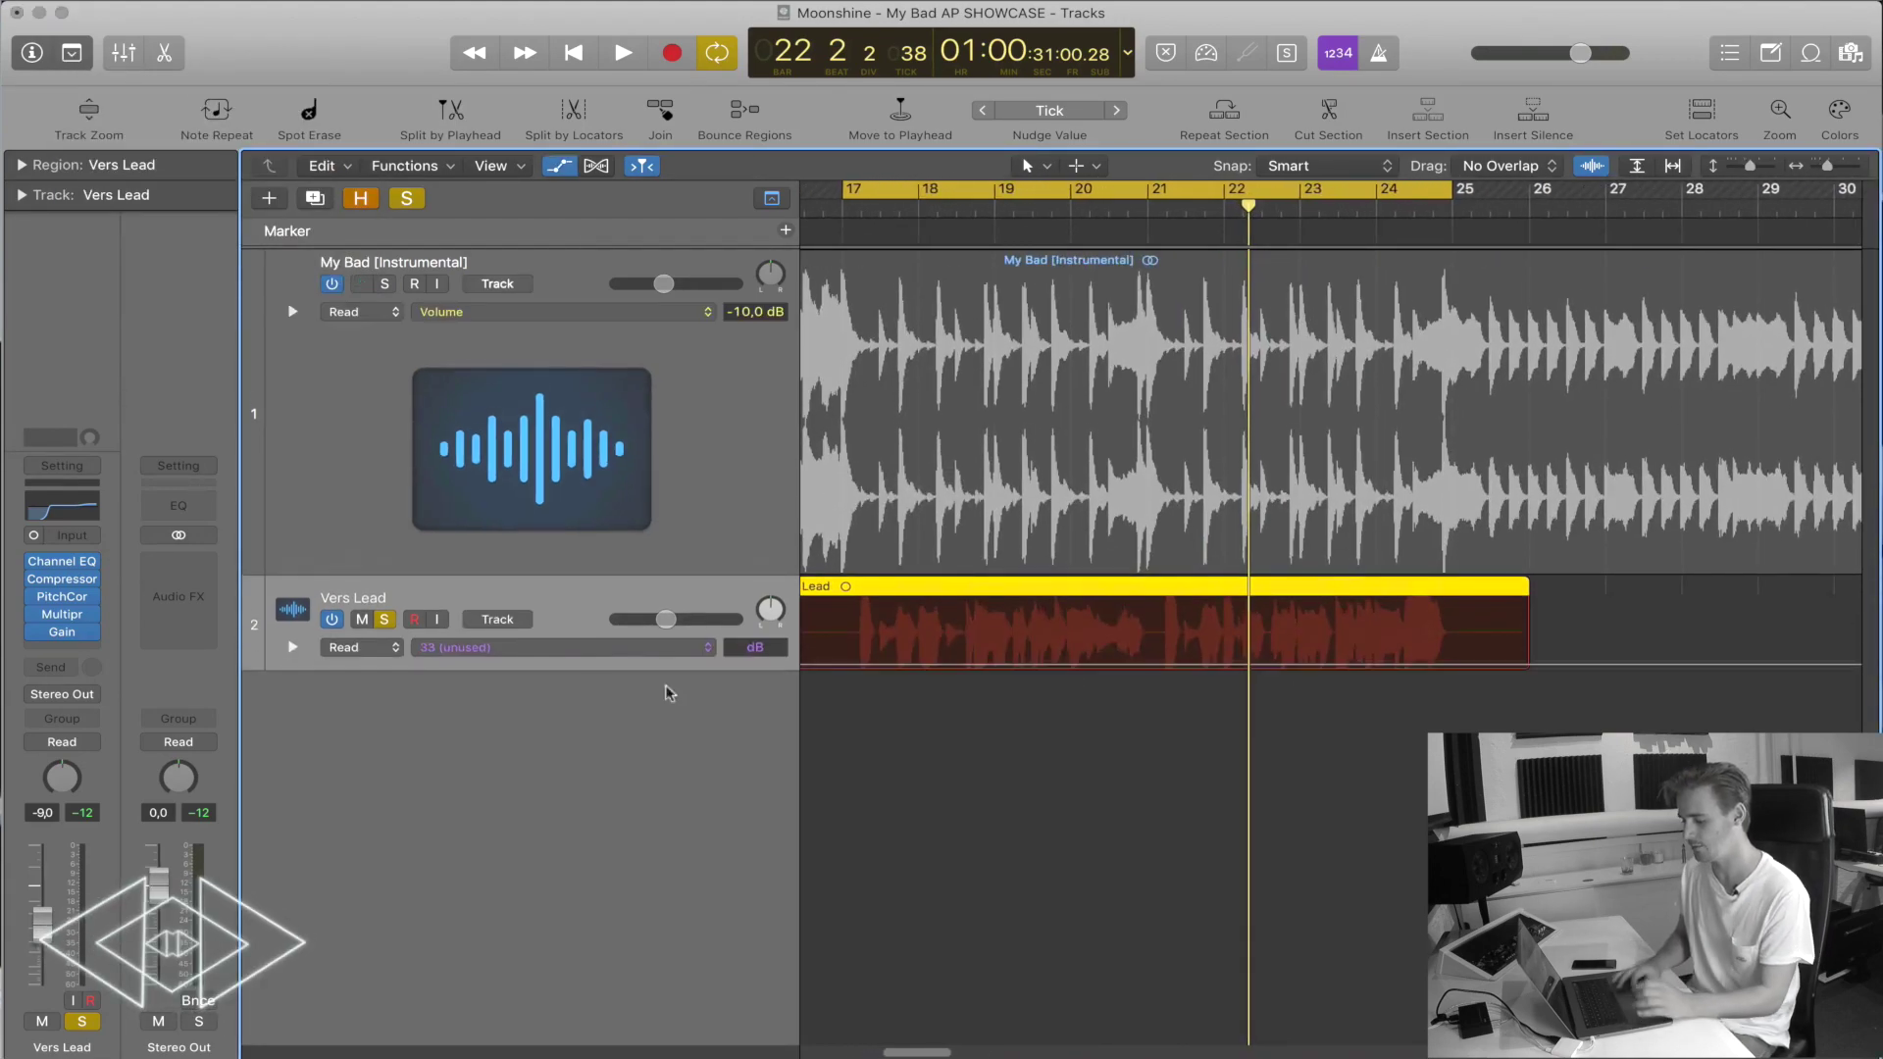
pyautogui.click(580, 648)
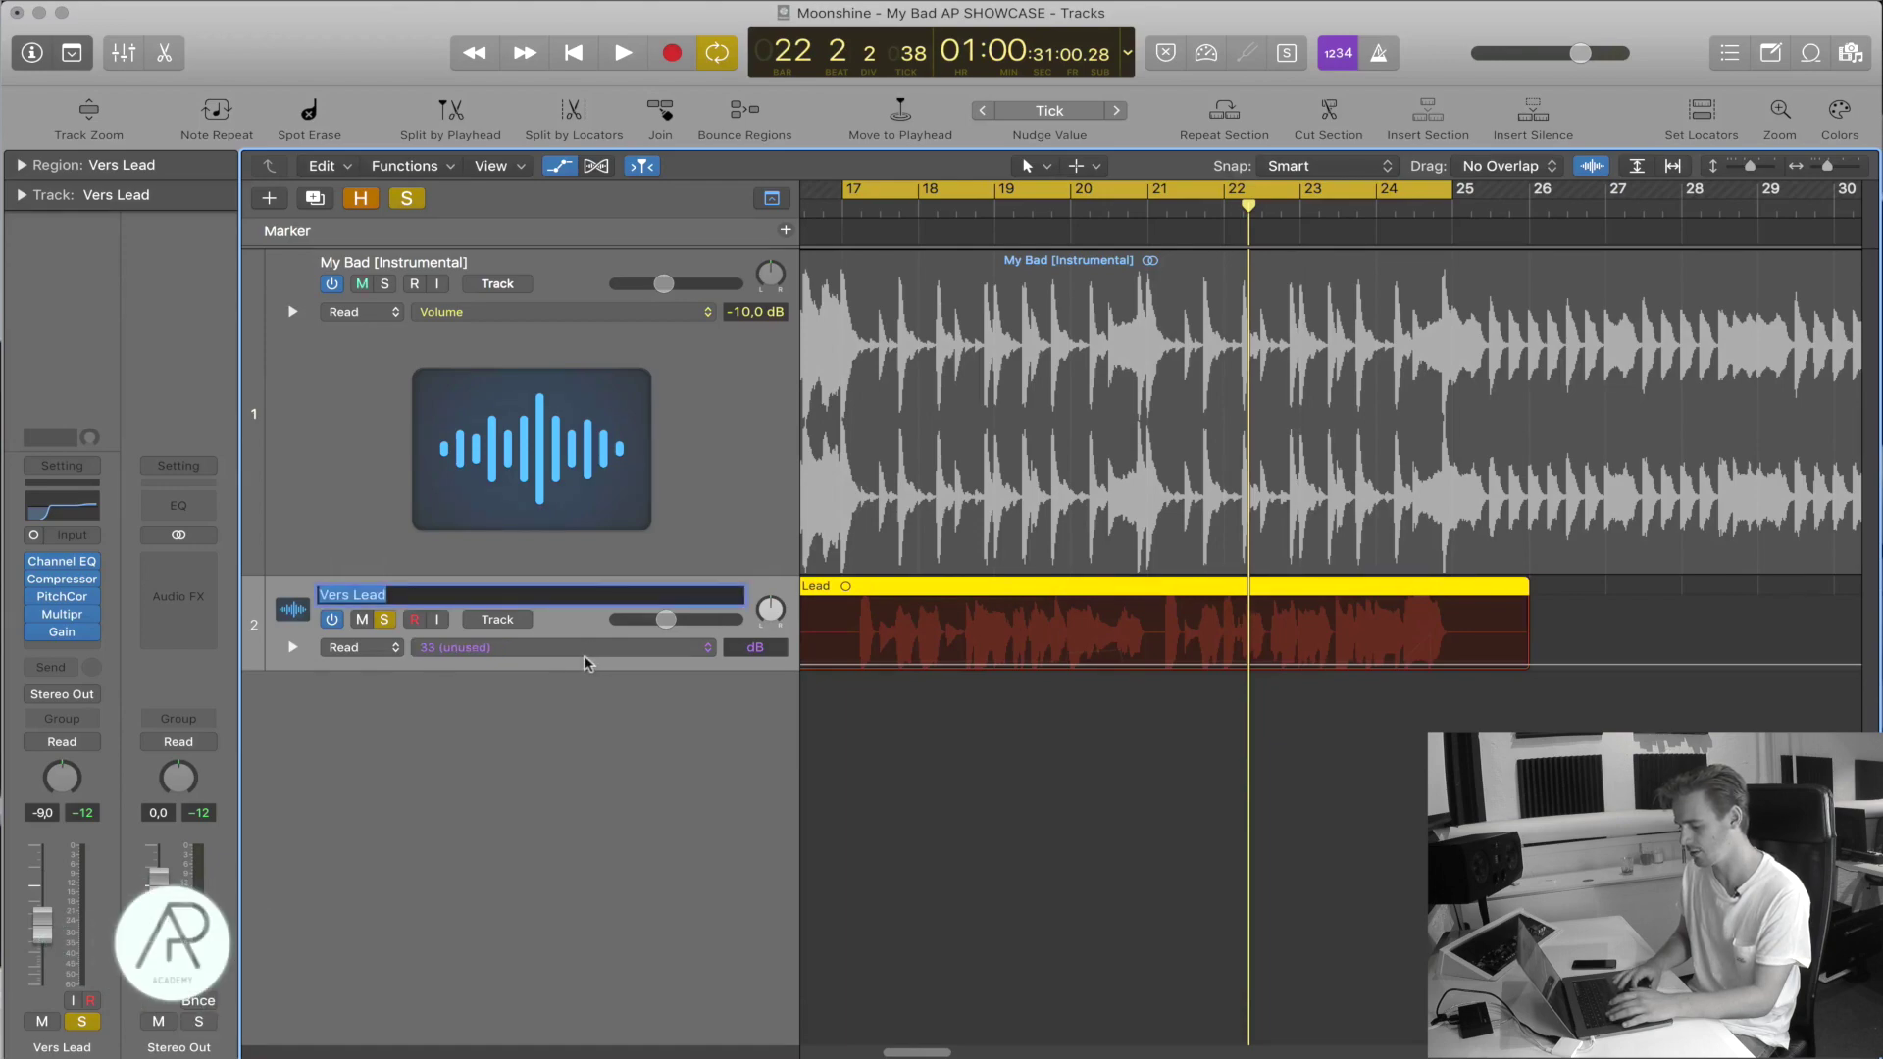
pyautogui.moveTo(642, 539)
pyautogui.click(757, 536)
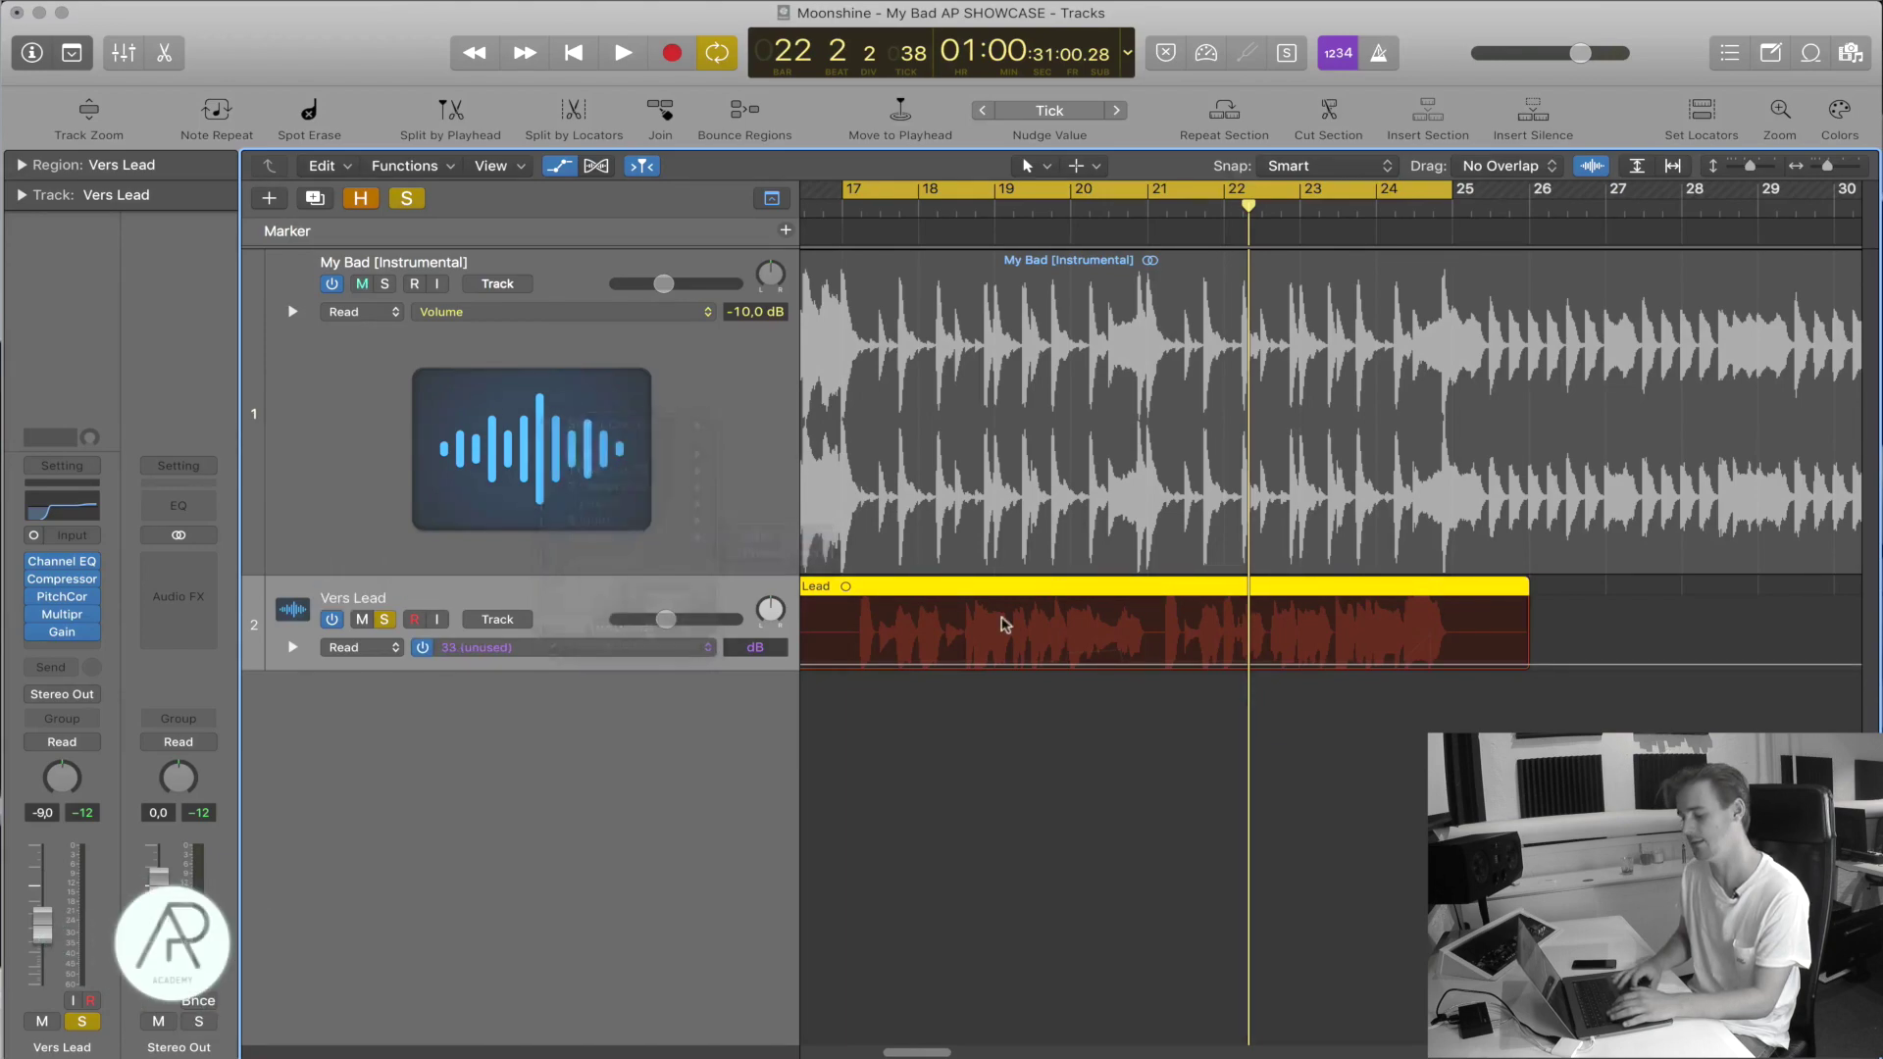
pyautogui.hscroll(-1, 1007, 622)
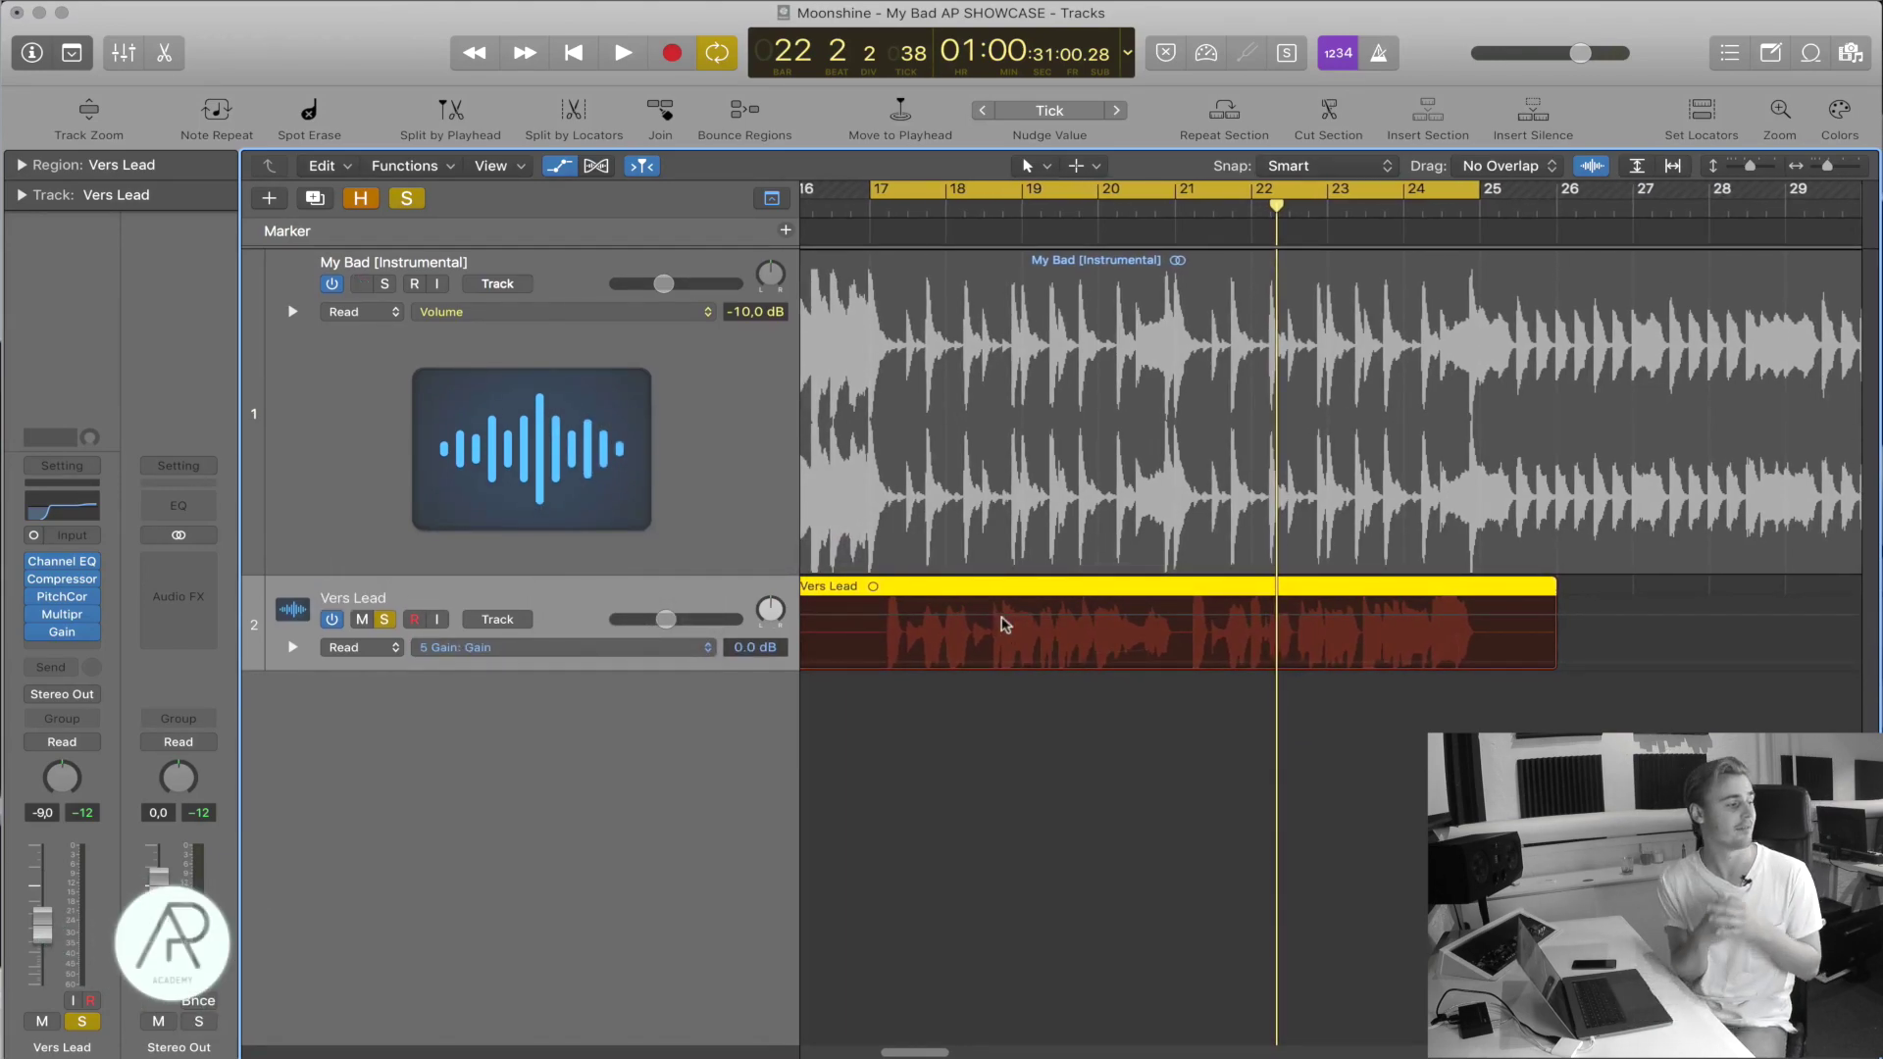
# Audition the Vers Lead vocal and raise its Gain automation by 5 dB over the quiet phrase just before 18 3.
pyautogui.press('space')
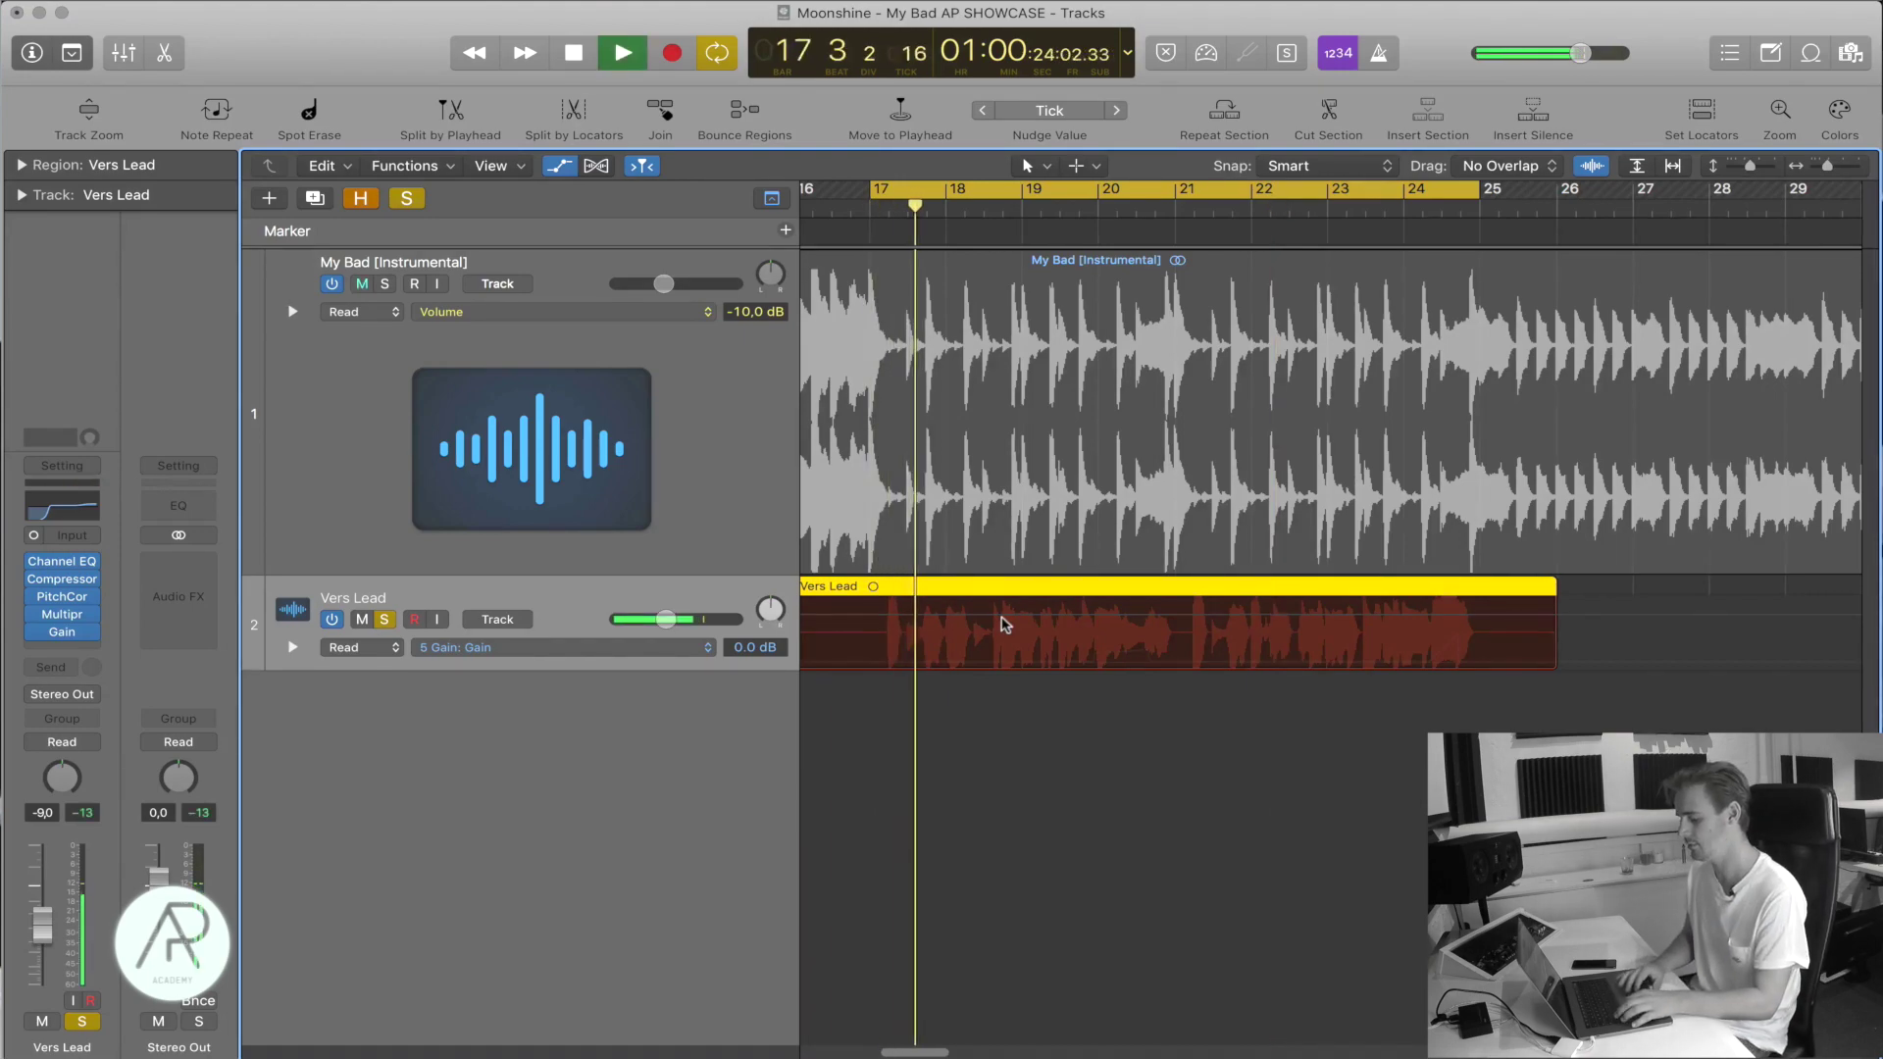
pyautogui.press('super+Right')
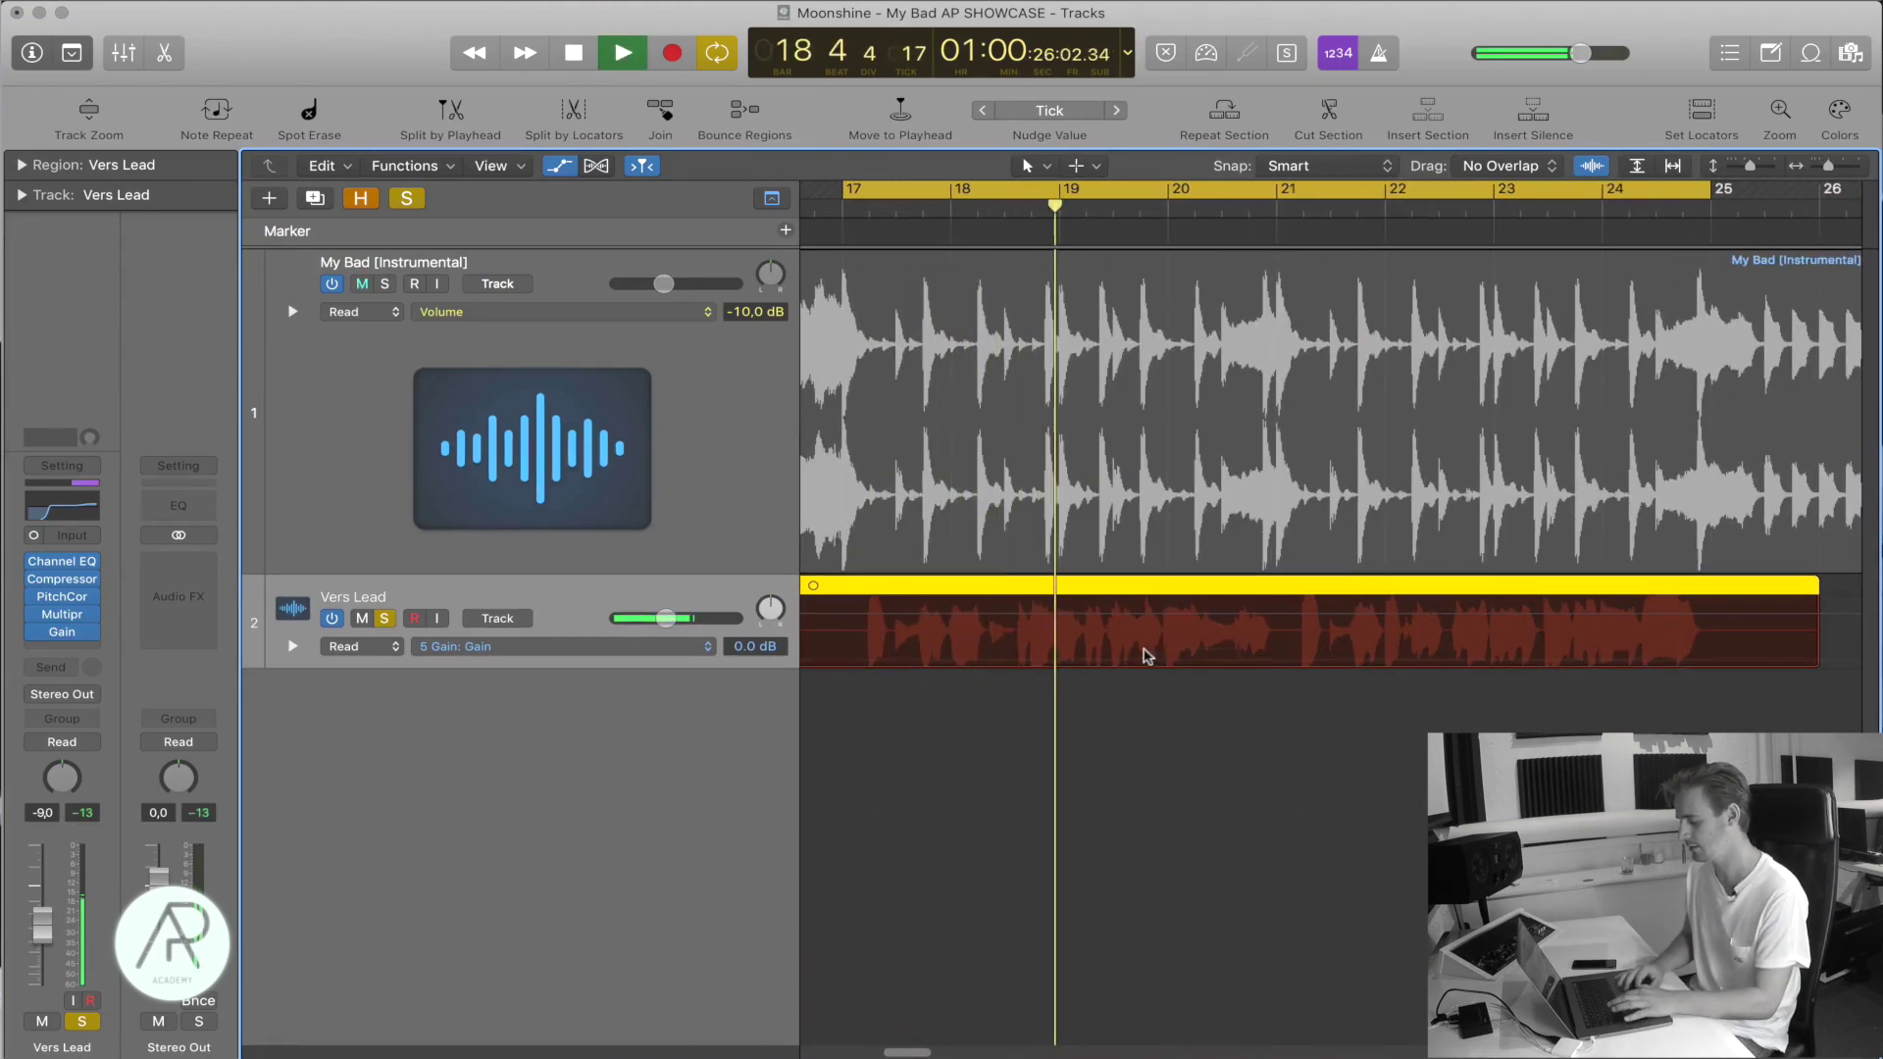
pyautogui.press('space')
pyautogui.press('super+Right')
pyautogui.hscroll(-2, 1135, 657)
pyautogui.moveTo(991, 642)
pyautogui.mouseDown()
pyautogui.moveTo(1042, 647)
pyautogui.moveTo(1015, 618)
pyautogui.mouseUp()
pyautogui.press('a')
pyautogui.press('super+Down')
pyautogui.press('super+Right')
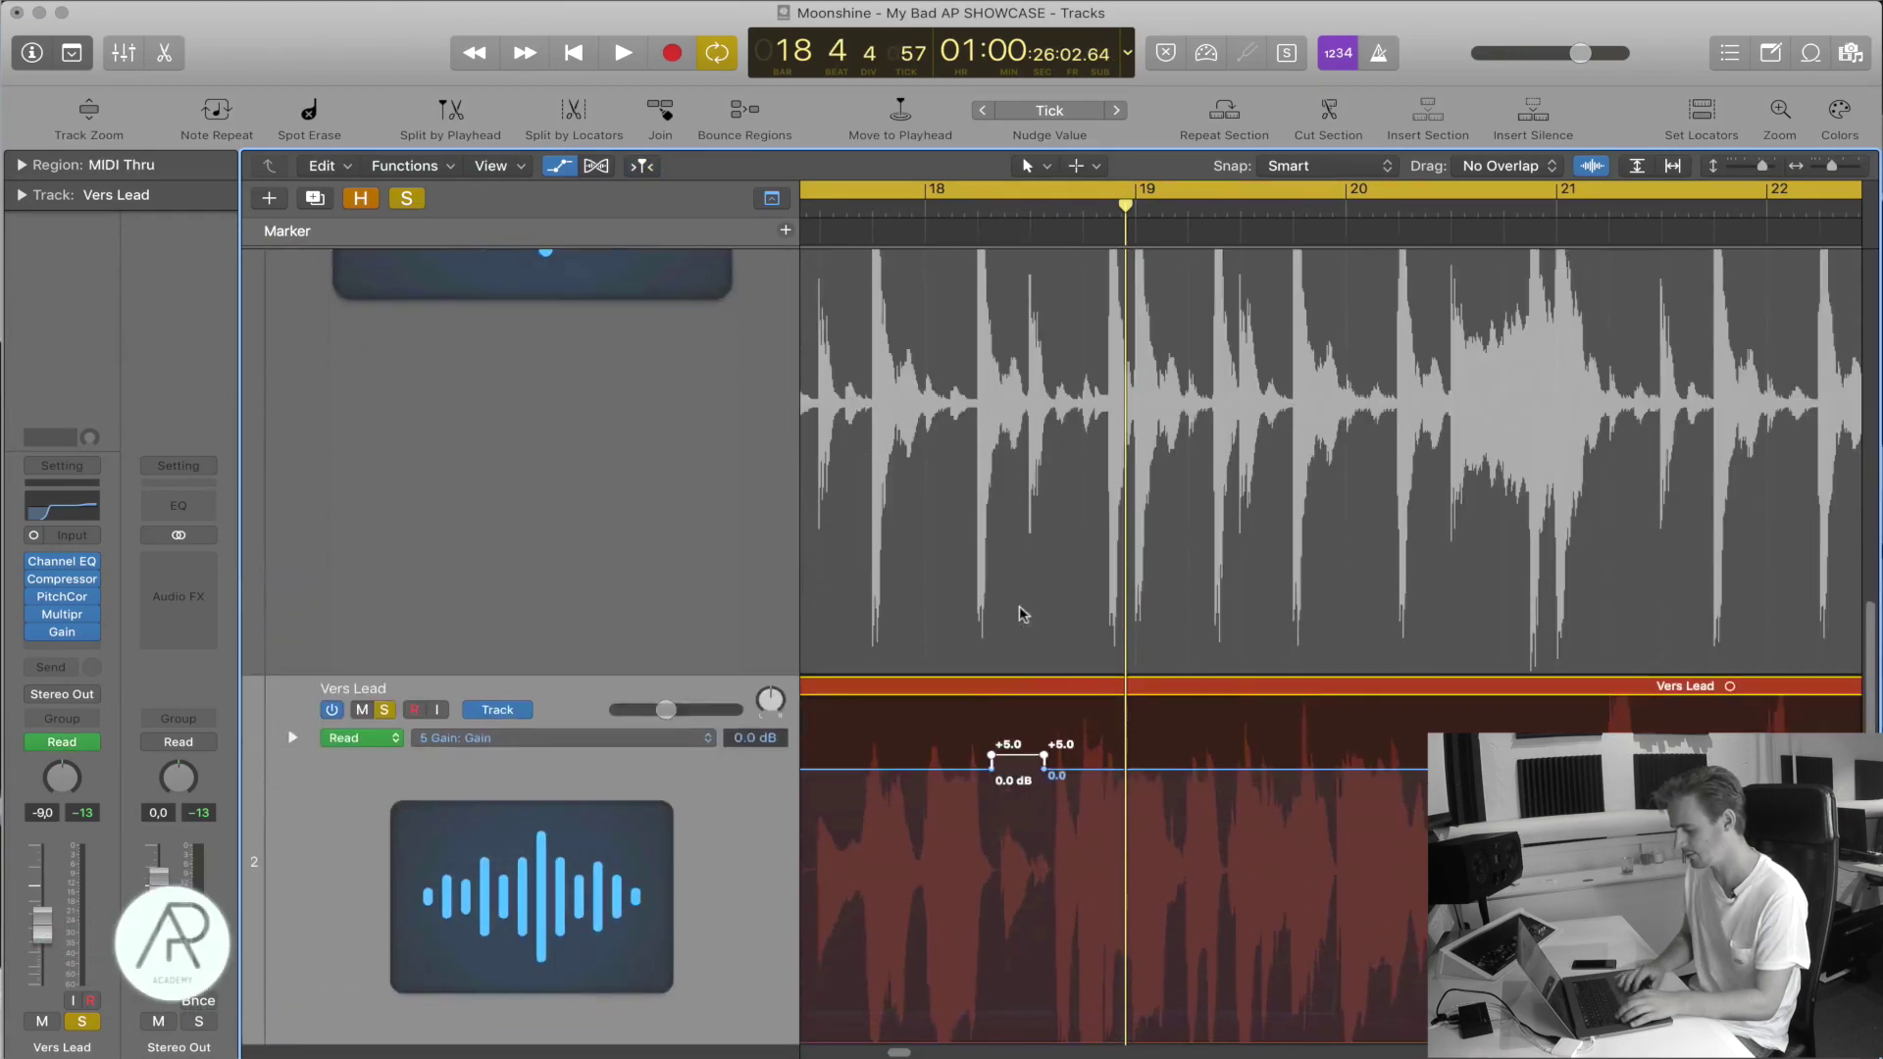
pyautogui.press('super+Right')
pyautogui.hscroll(-2, 961, 603)
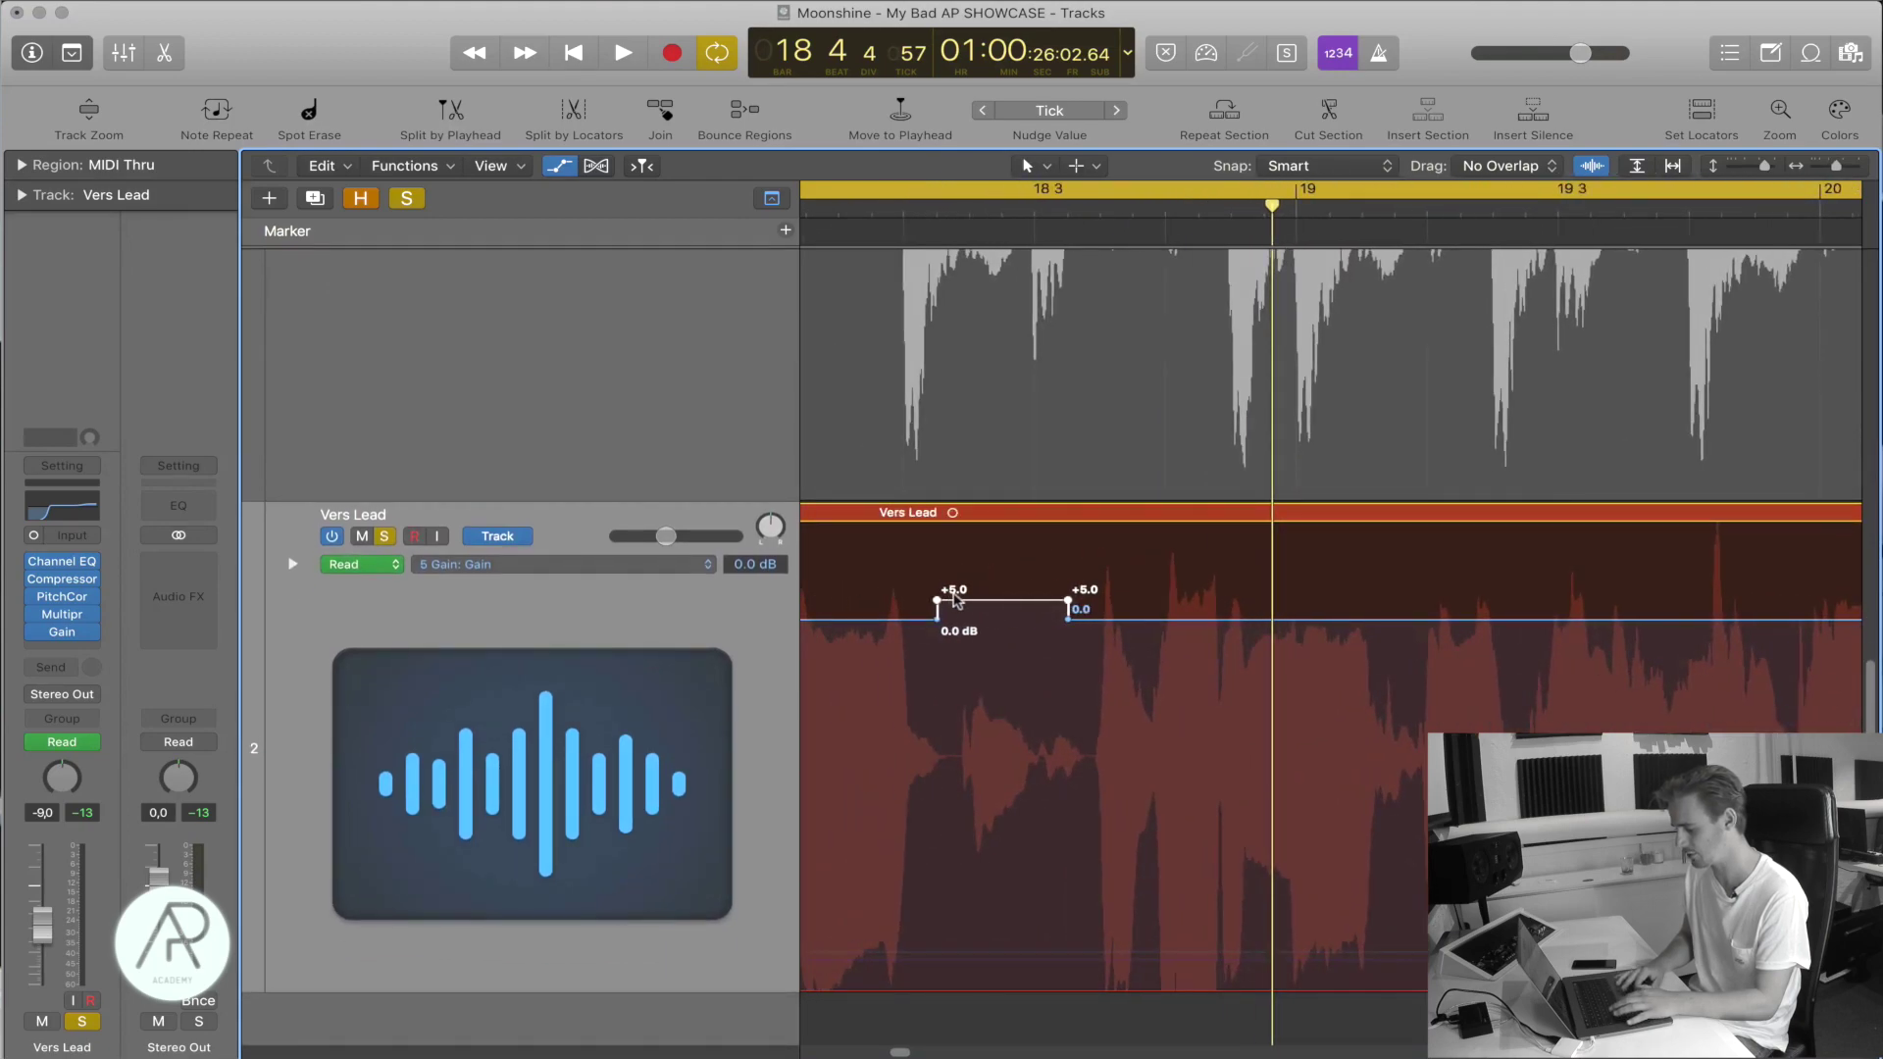
# Reduce the automated boost before 18 3 to +1.7 dB and slope its start into a ramp while auditioning the vocal.
pyautogui.moveTo(963, 601); pyautogui.dragTo(959, 602)
pyautogui.press('space')
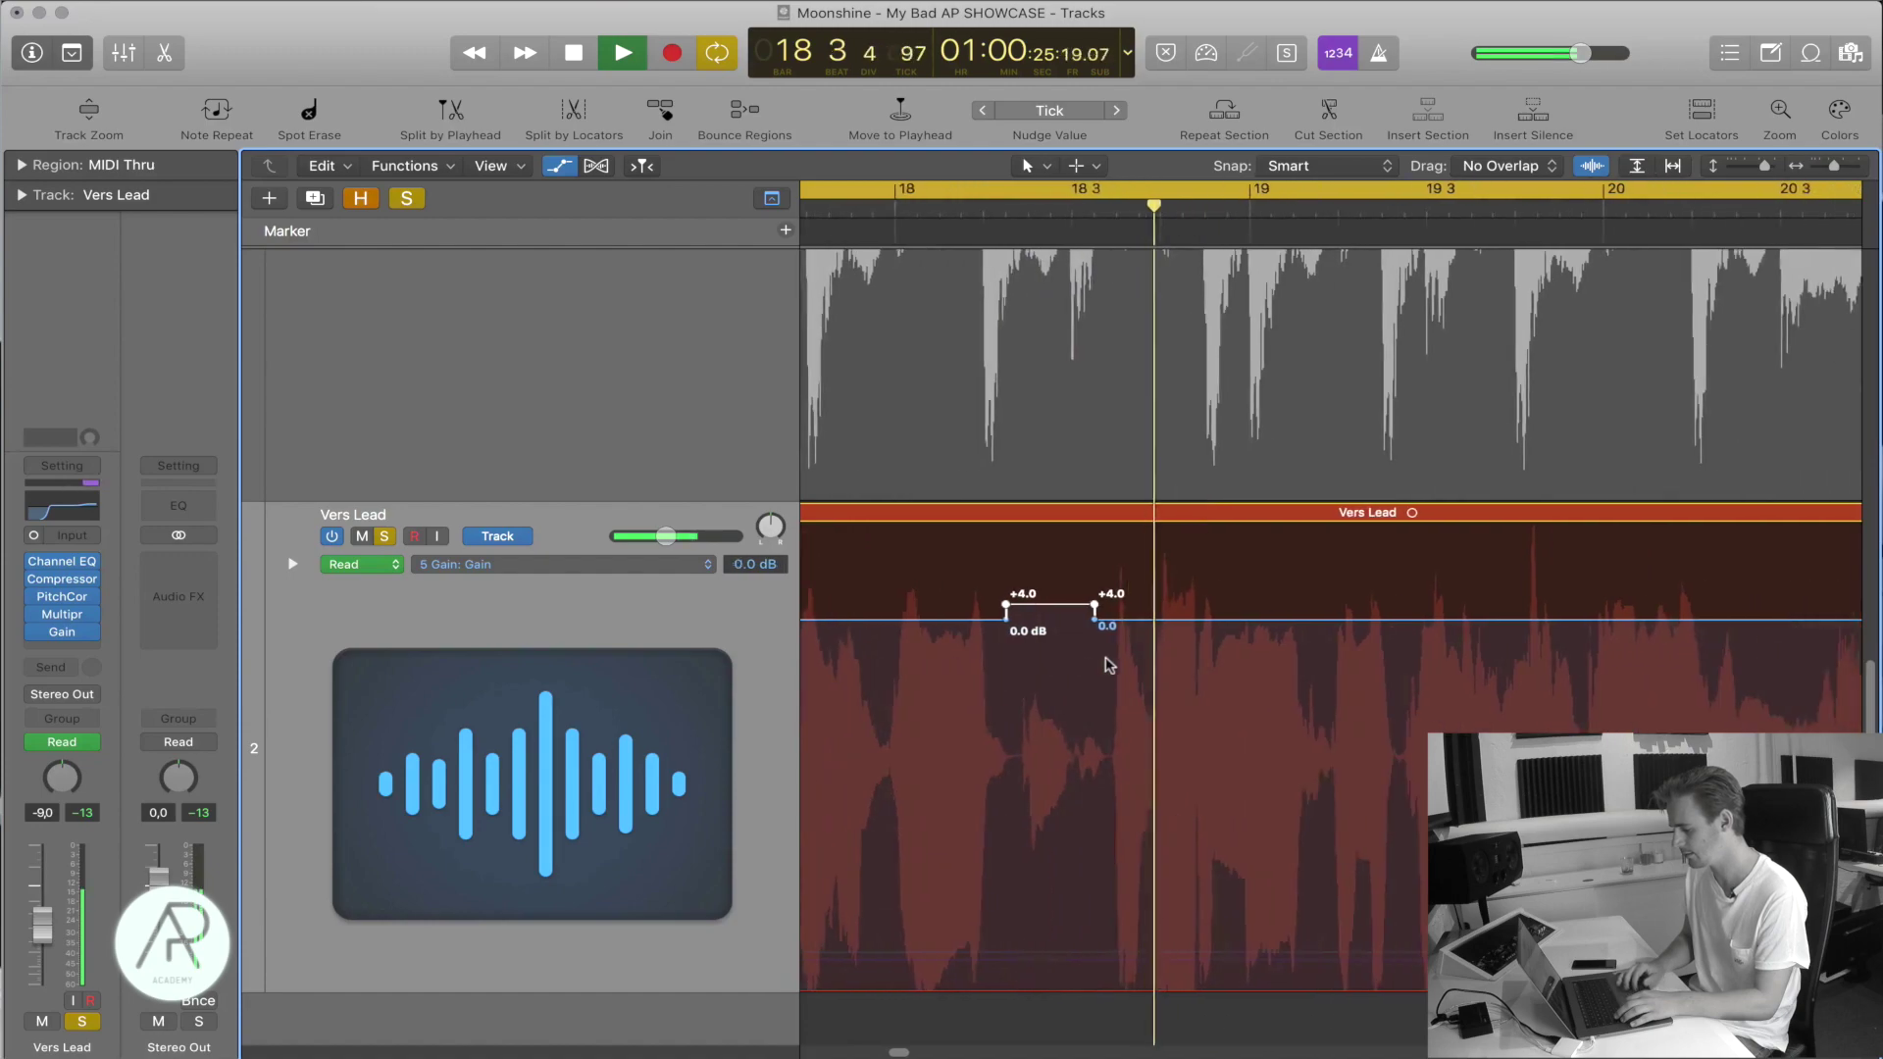
pyautogui.press('space')
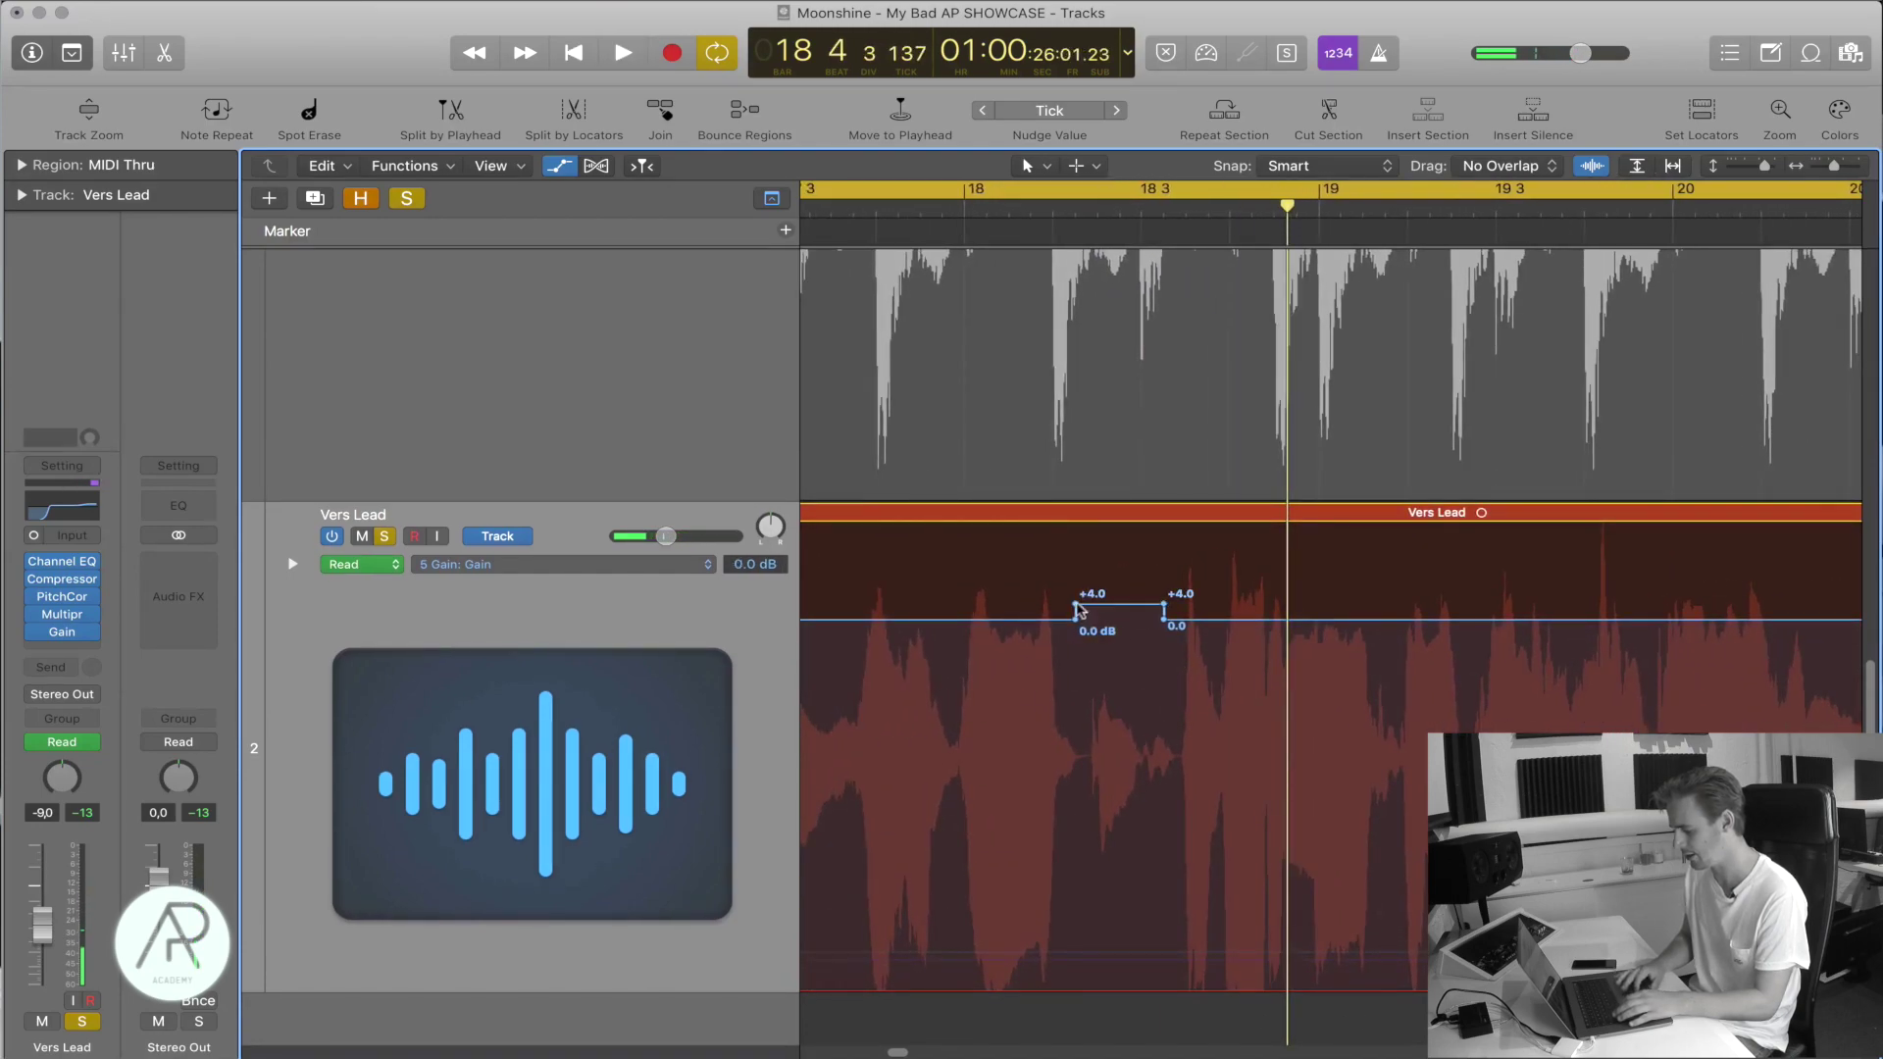
pyautogui.moveTo(1078, 610); pyautogui.dragTo(1121, 613)
pyautogui.press('space')
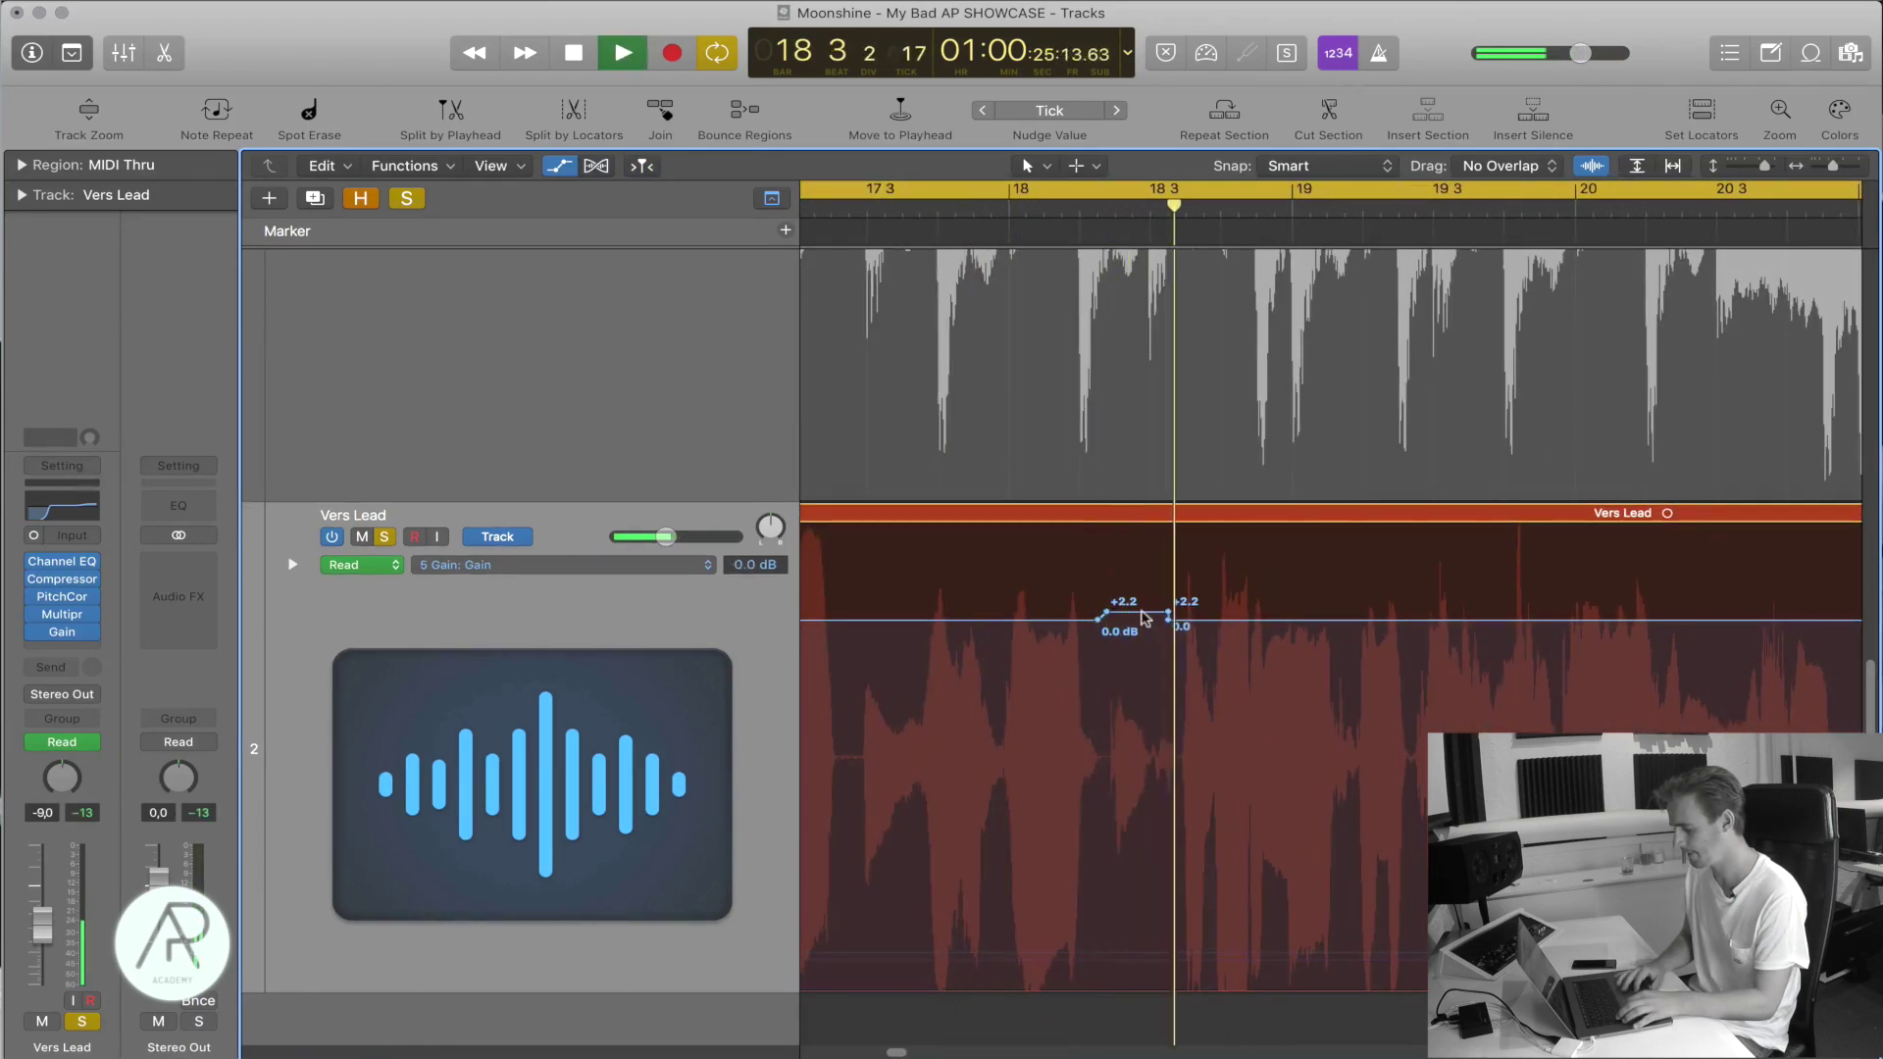
pyautogui.click(1143, 618)
pyautogui.moveTo(1142, 618); pyautogui.dragTo(1142, 623)
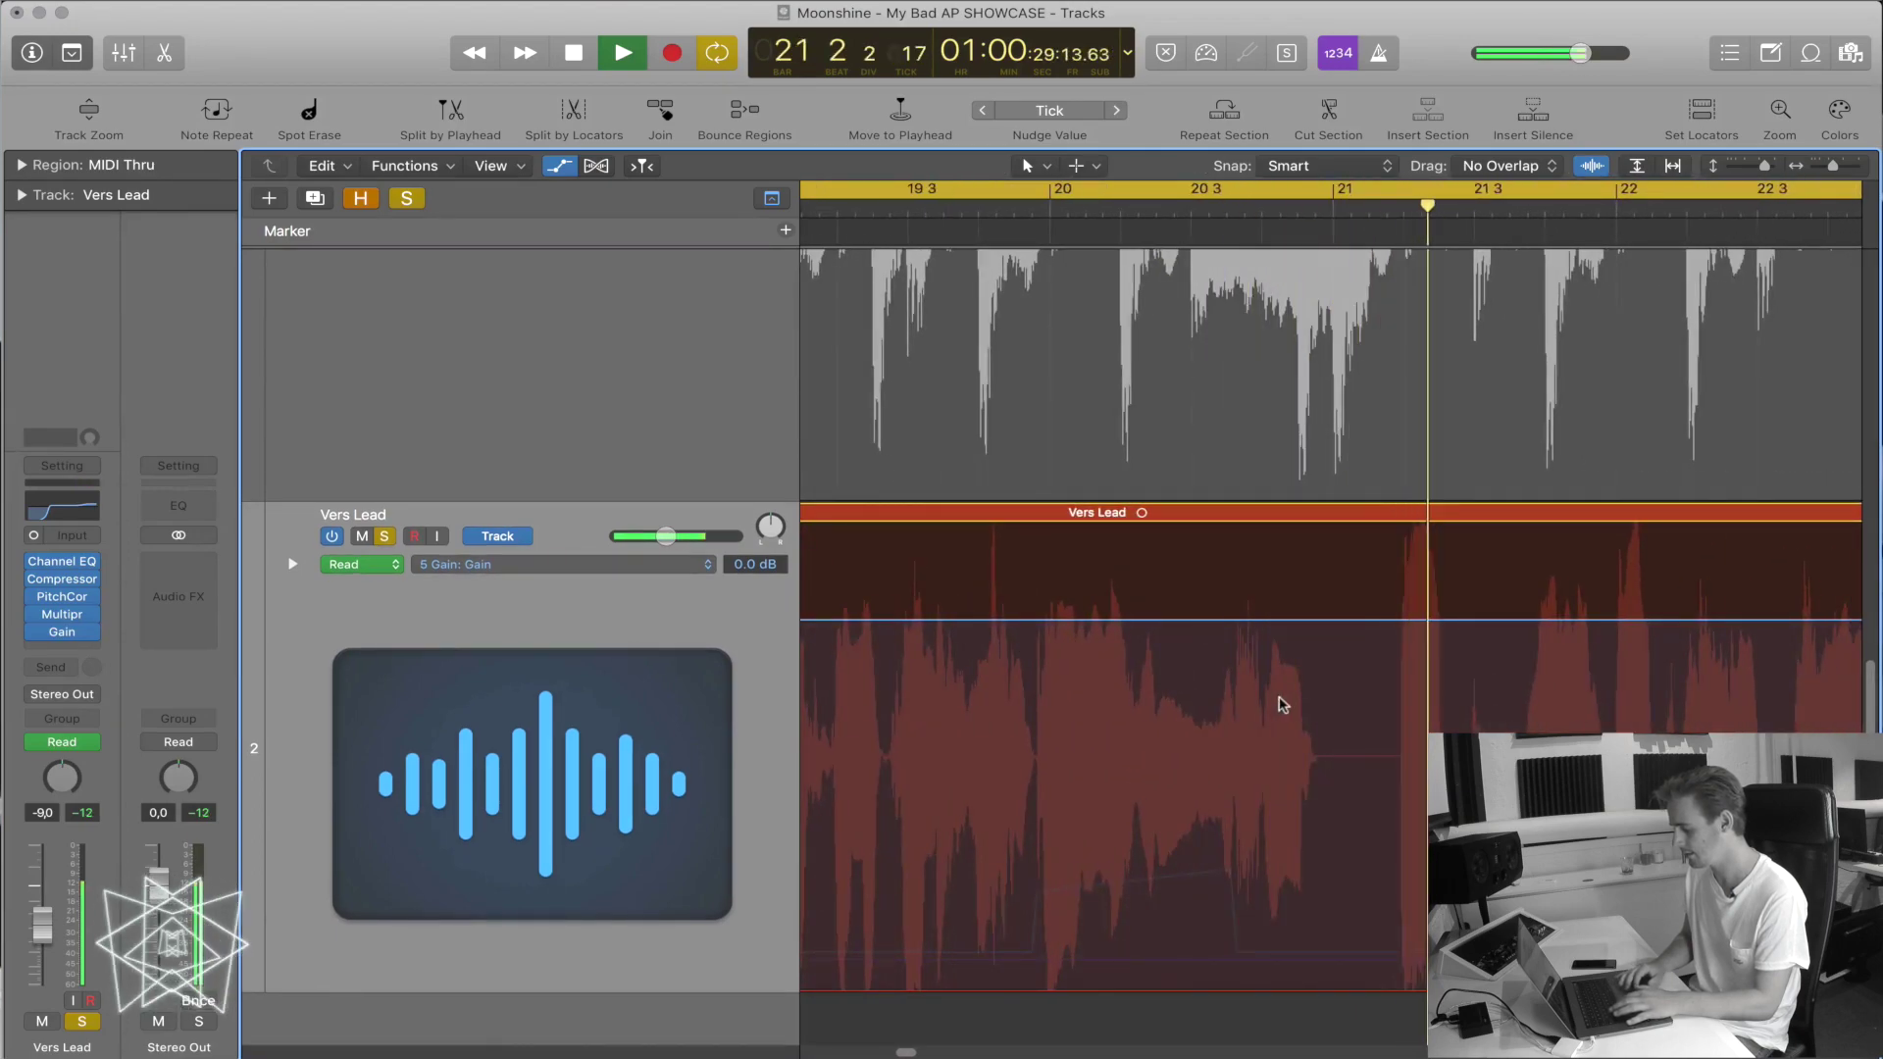
# Add a small Gain automation dip on the loud vocal peak just after bar 21, and hide the automation.
pyautogui.press('space')
pyautogui.moveTo(1265, 622); pyautogui.dragTo(1314, 622)
pyautogui.click(1314, 622)
pyautogui.moveTo(1312, 630); pyautogui.dragTo(1312, 630)
pyautogui.press('super+Left')
pyautogui.press('super+Left')
pyautogui.press('super+Left')
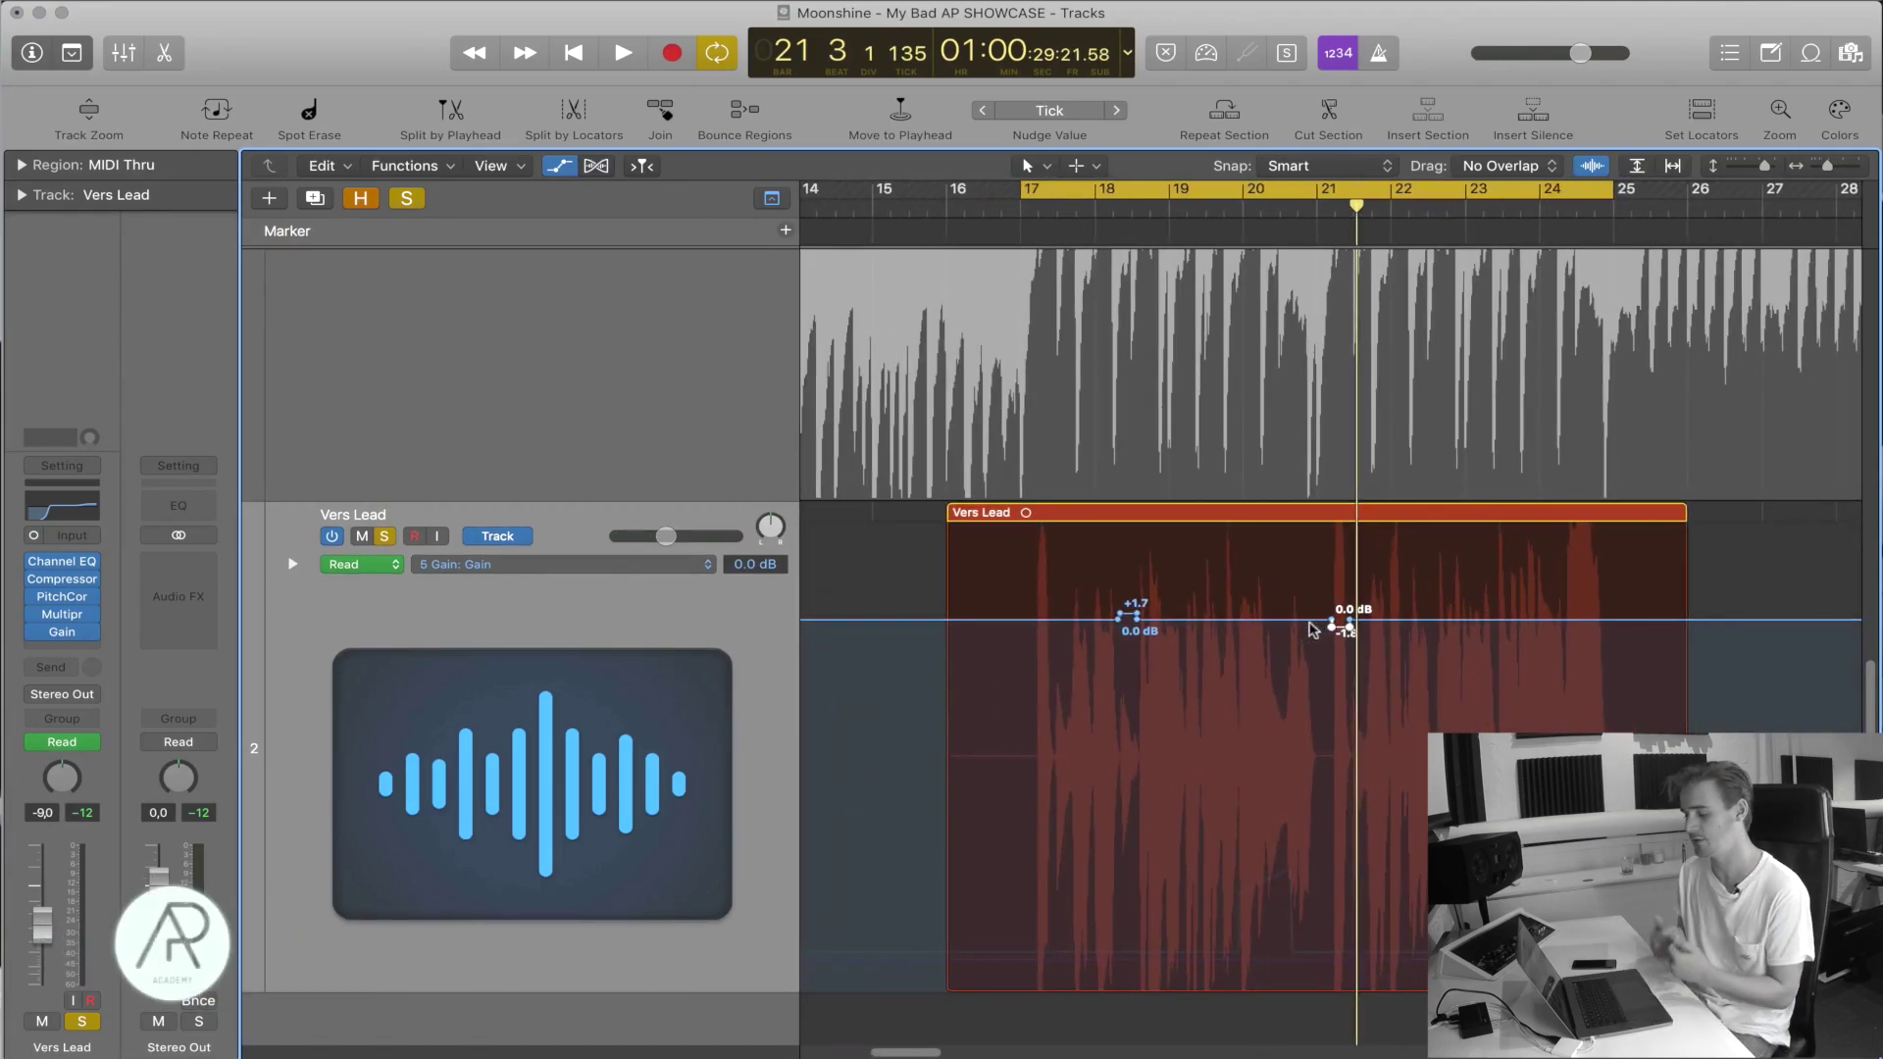
pyautogui.press('a')
pyautogui.press('z')
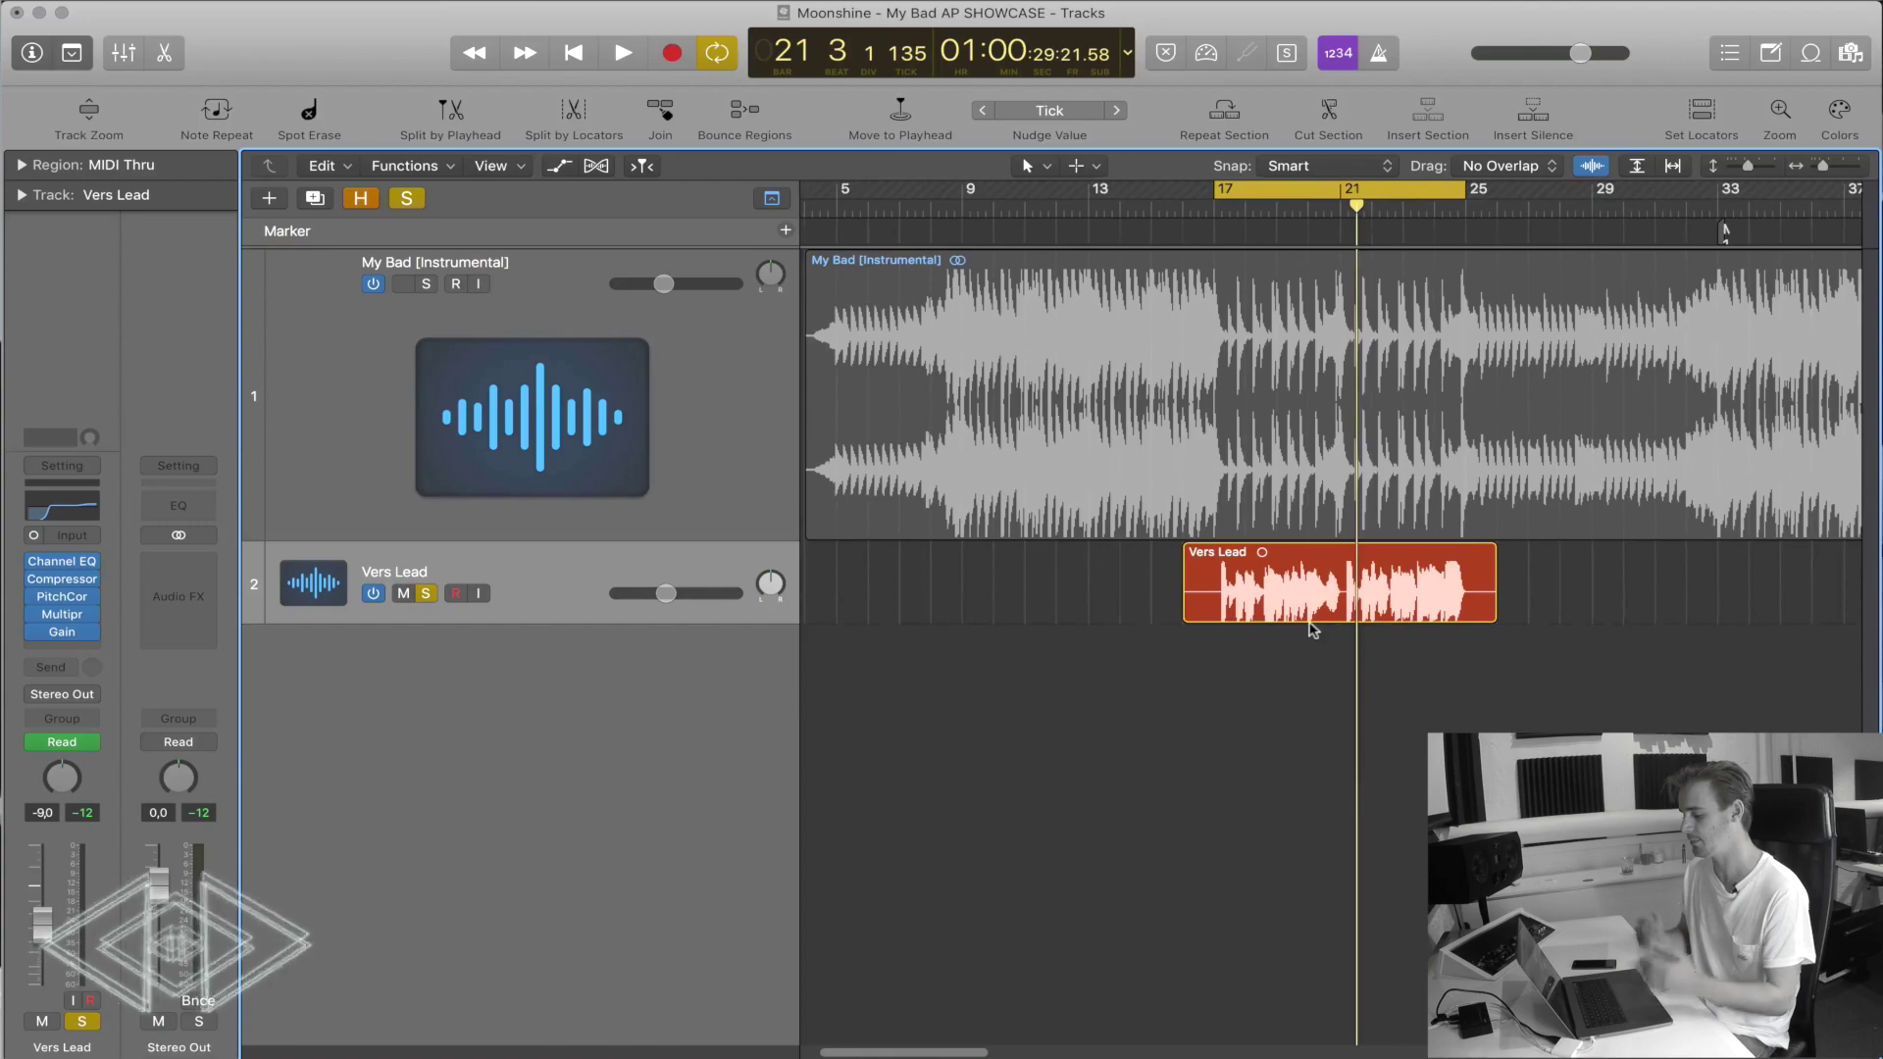